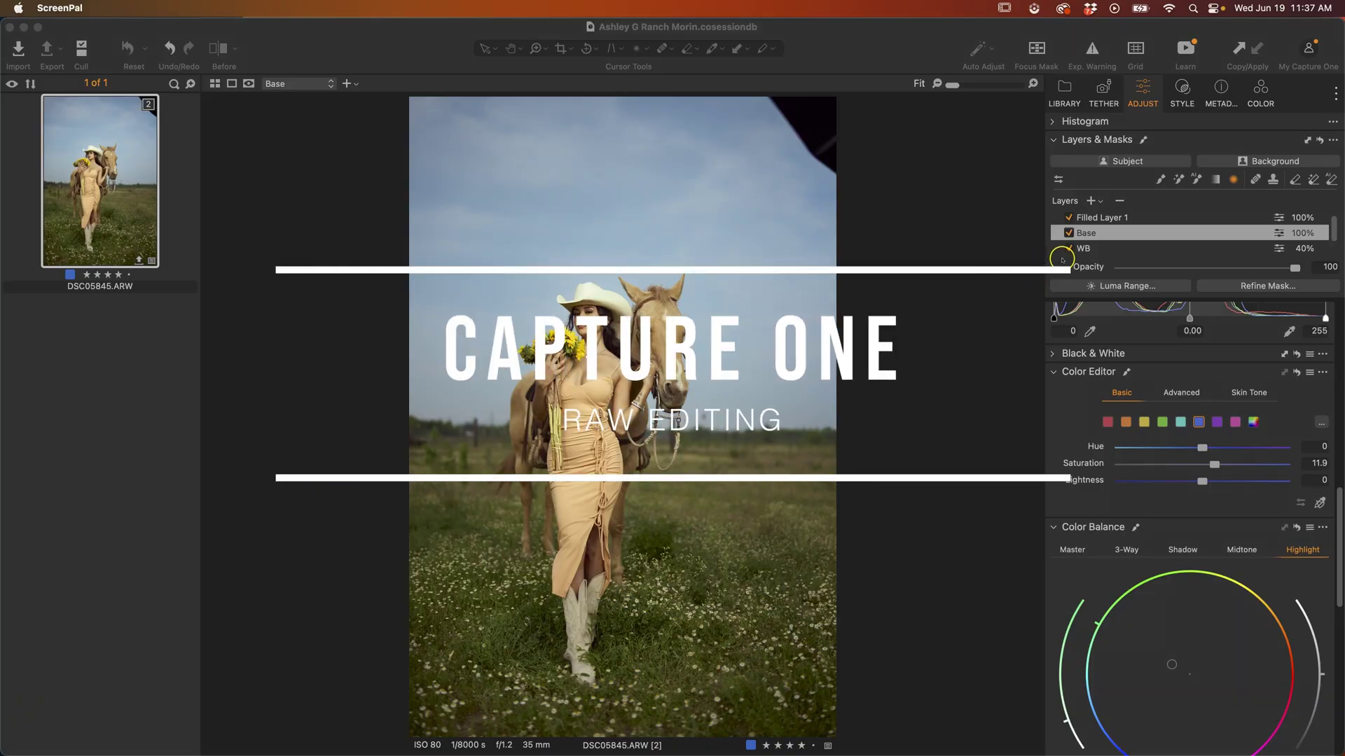
# Select the WB layer to show its settings at 40% opacity
pyautogui.click(1088, 248)
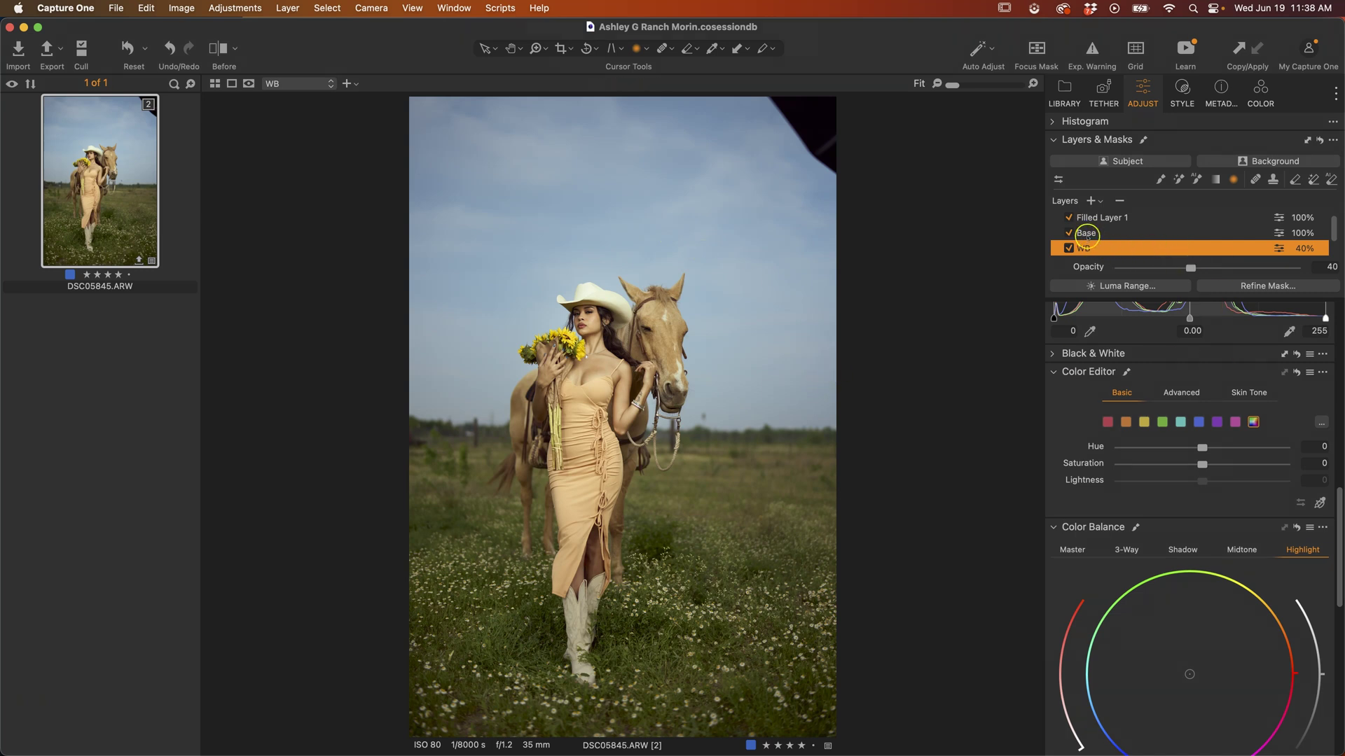
# Switch off Filled Layer 1 and Base so only the WB correction shows
pyautogui.click(1069, 217)
pyautogui.click(1068, 232)
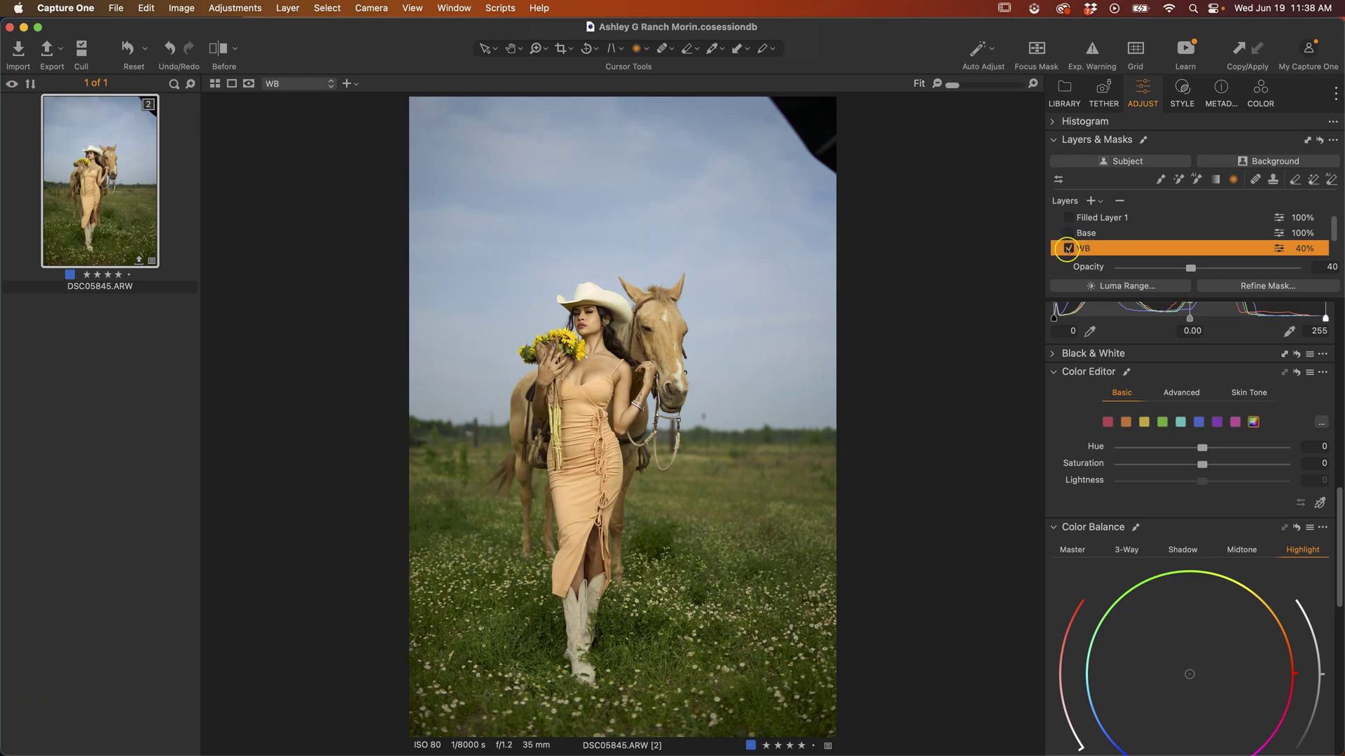
pyautogui.scroll(10, 1203, 465)
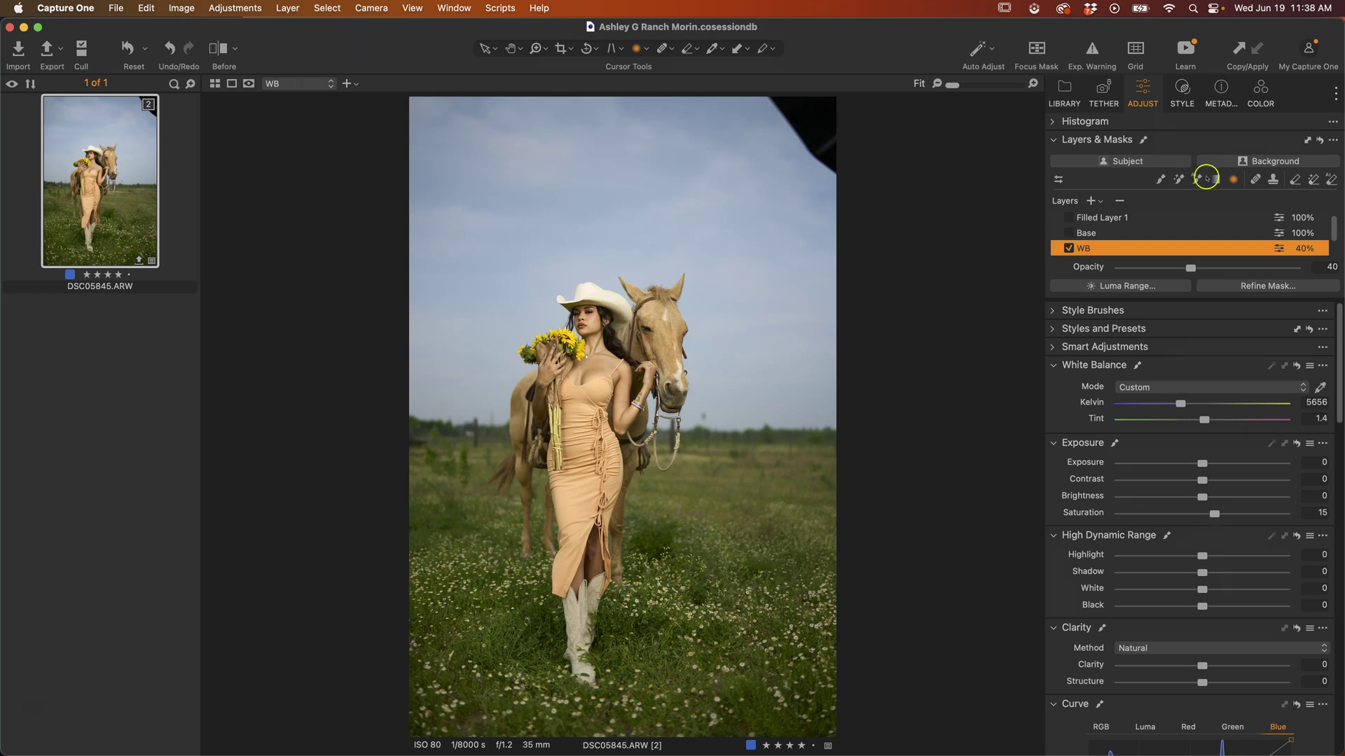
pyautogui.scroll(1, 1276, 250)
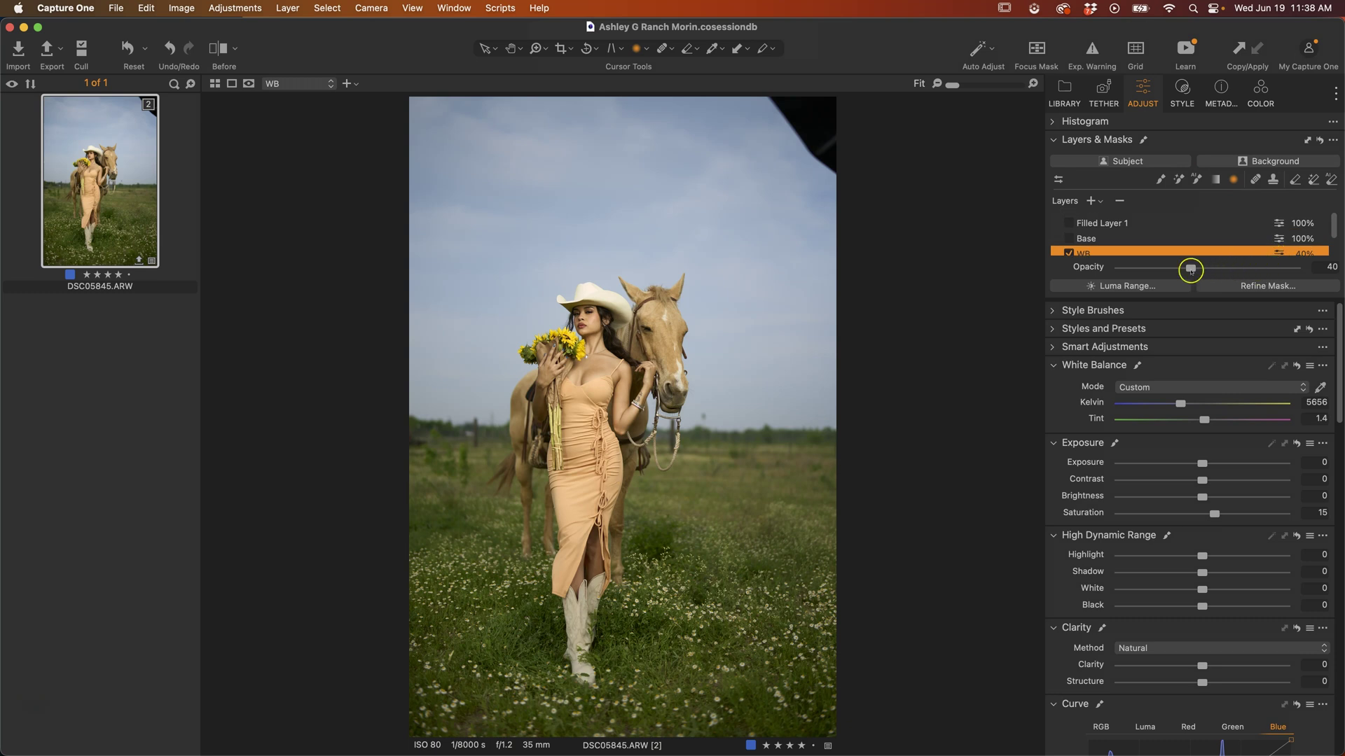
pyautogui.scroll(-2, 1096, 230)
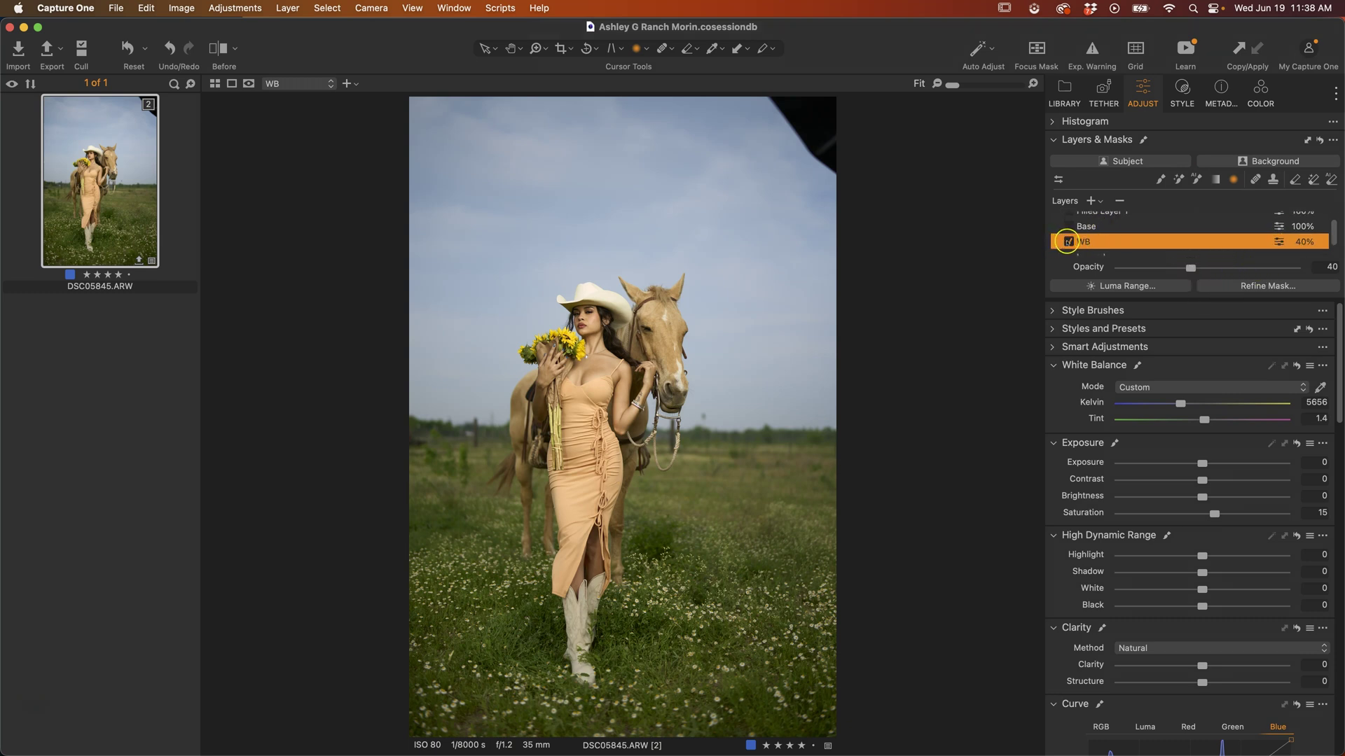
# Toggle the WB layer off and on to compare, then bring up the Base layer's settings
pyautogui.click(1067, 242)
pyautogui.click(1068, 242)
pyautogui.scroll(2, 1077, 247)
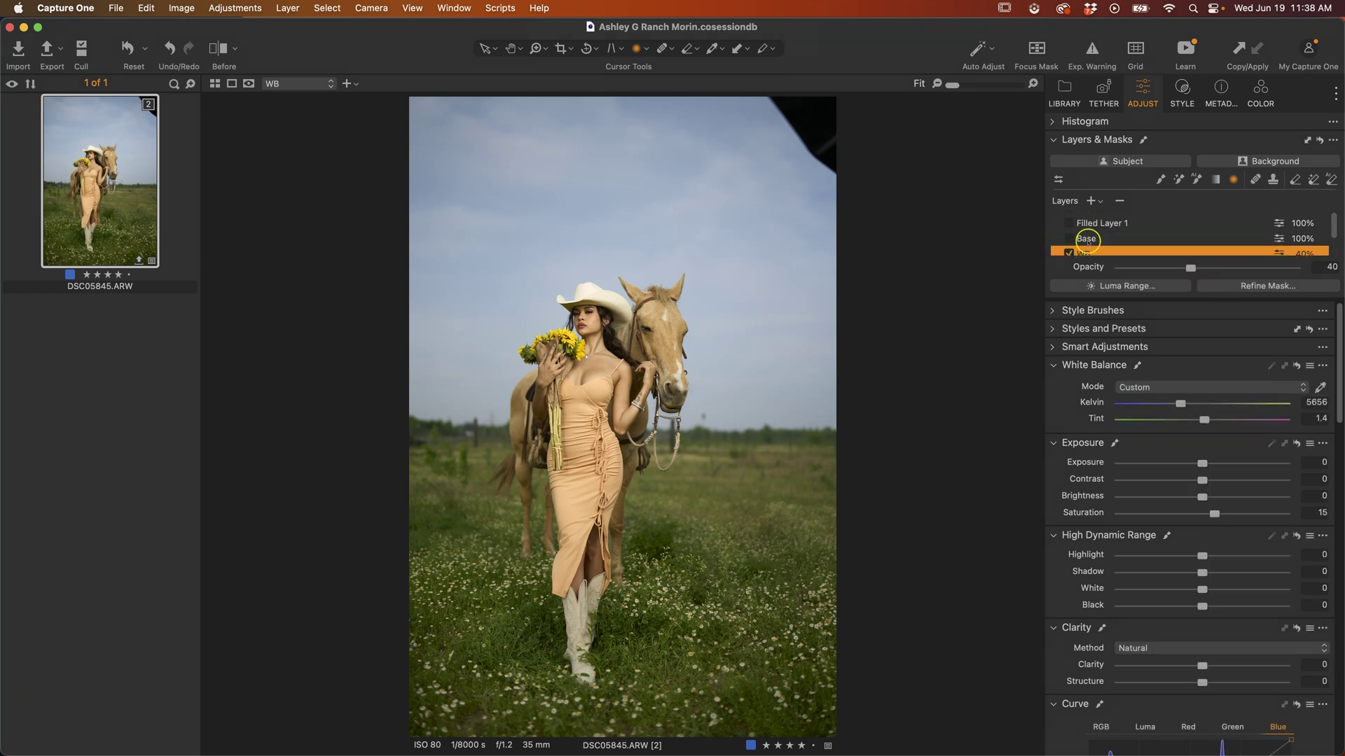
pyautogui.click(1069, 239)
# Re-enable Base and review its Color Editor saturation: orange -3.6, blue 11.9
pyautogui.click(1070, 239)
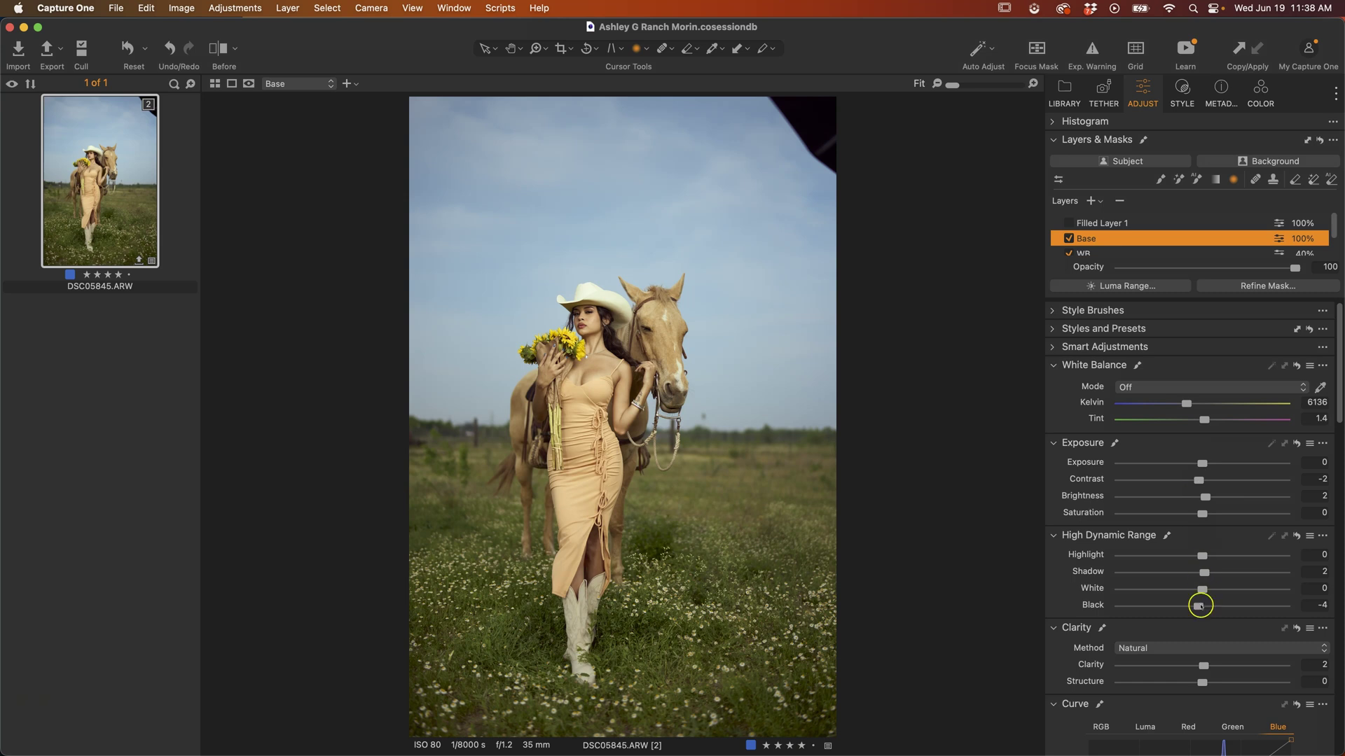
pyautogui.scroll(-3, 1202, 606)
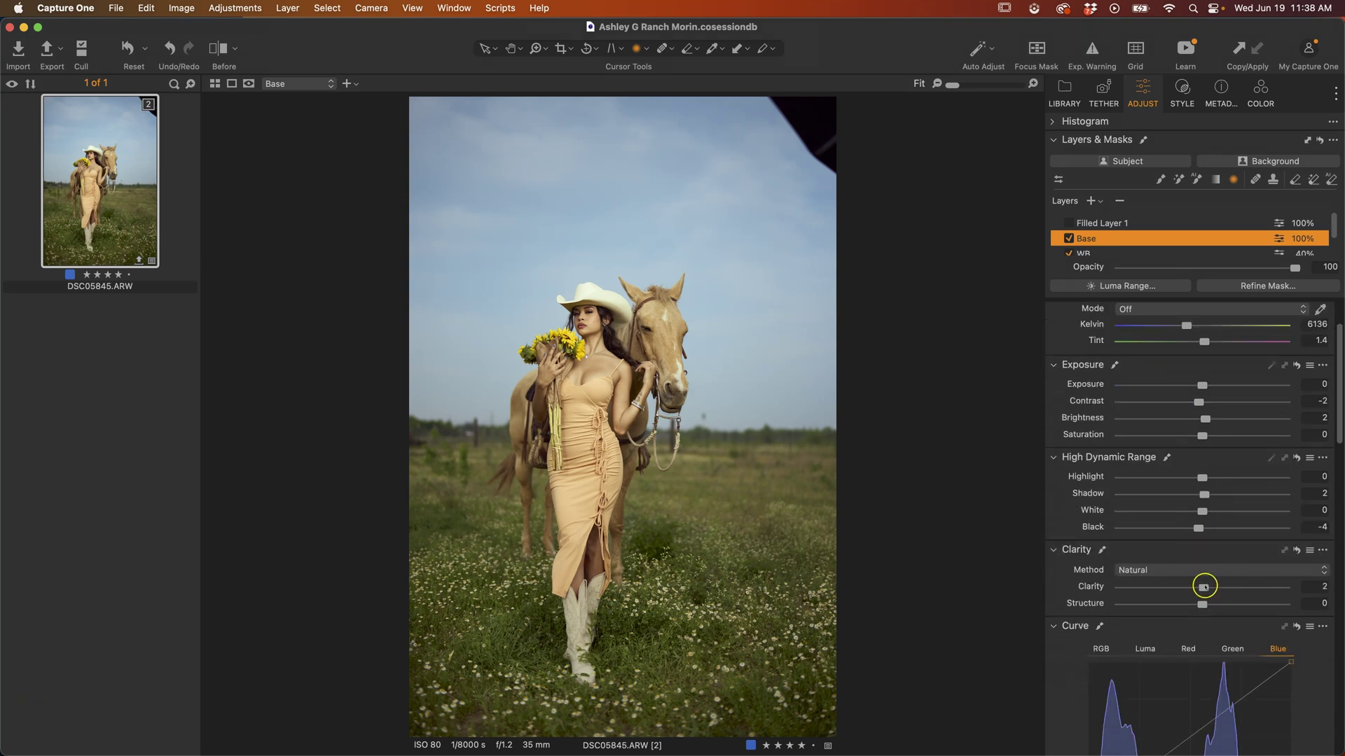
pyautogui.scroll(-10, 1202, 585)
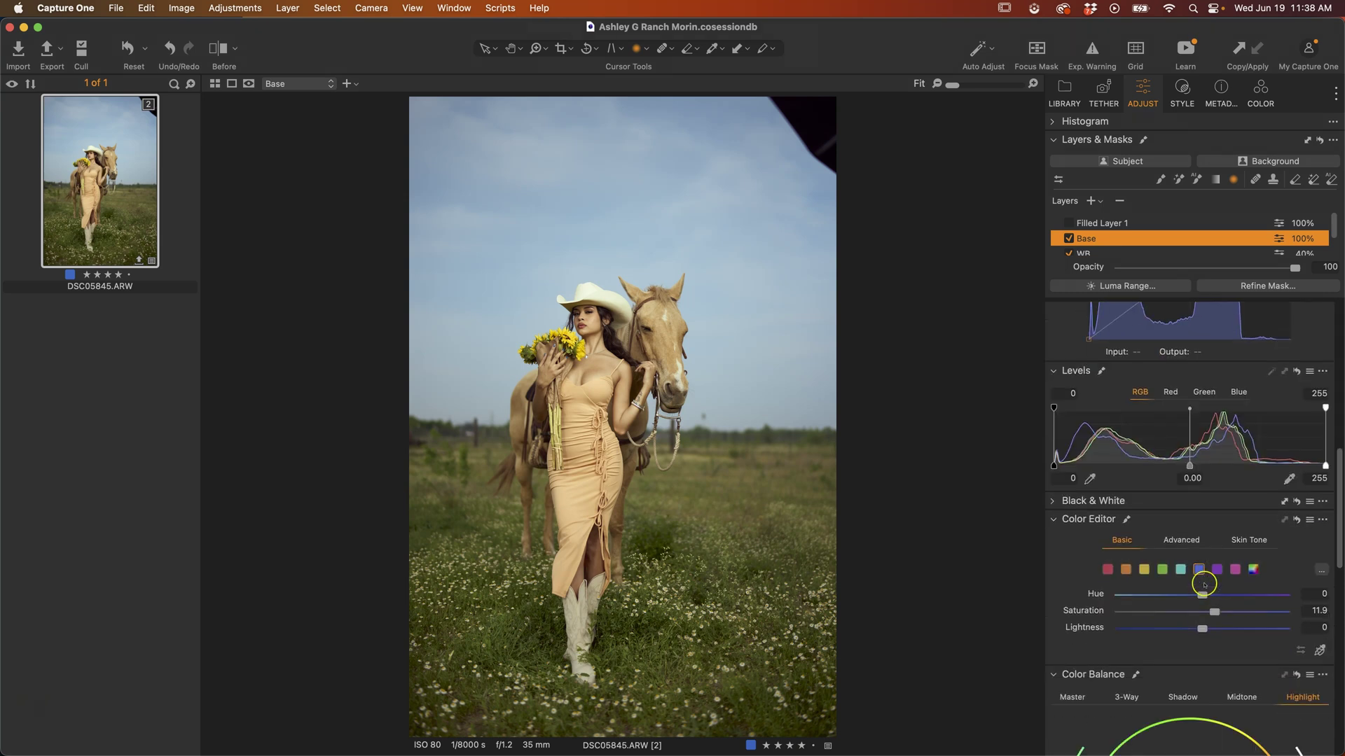
pyautogui.click(1127, 515)
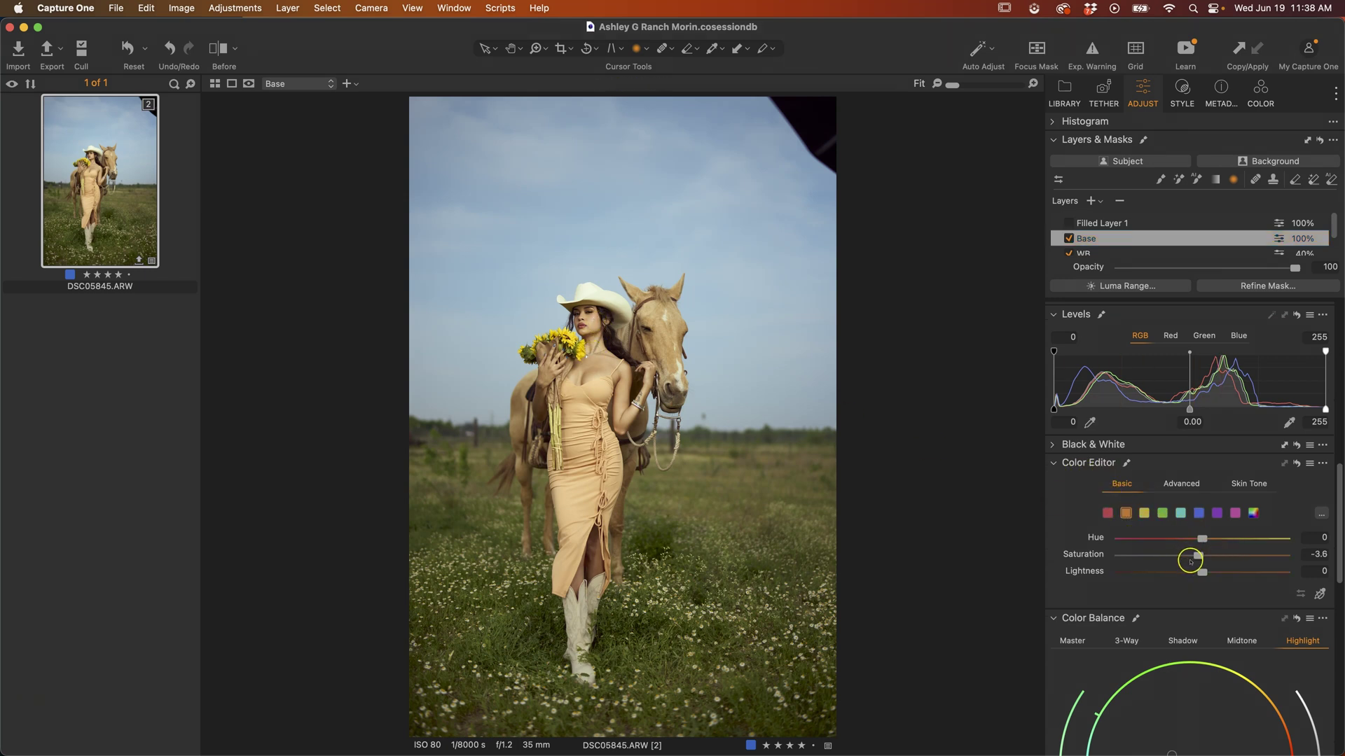
pyautogui.click(1198, 513)
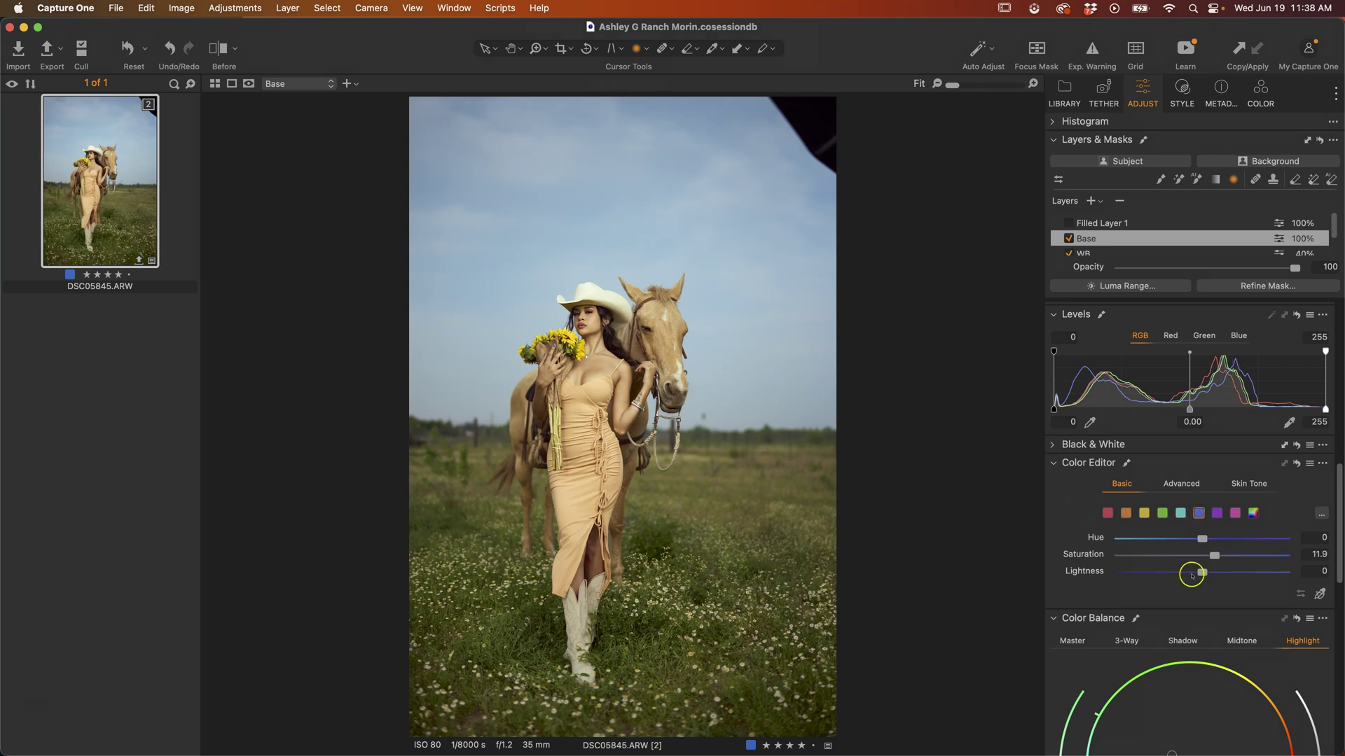
pyautogui.scroll(-5, 1200, 570)
pyautogui.scroll(-1, 1204, 574)
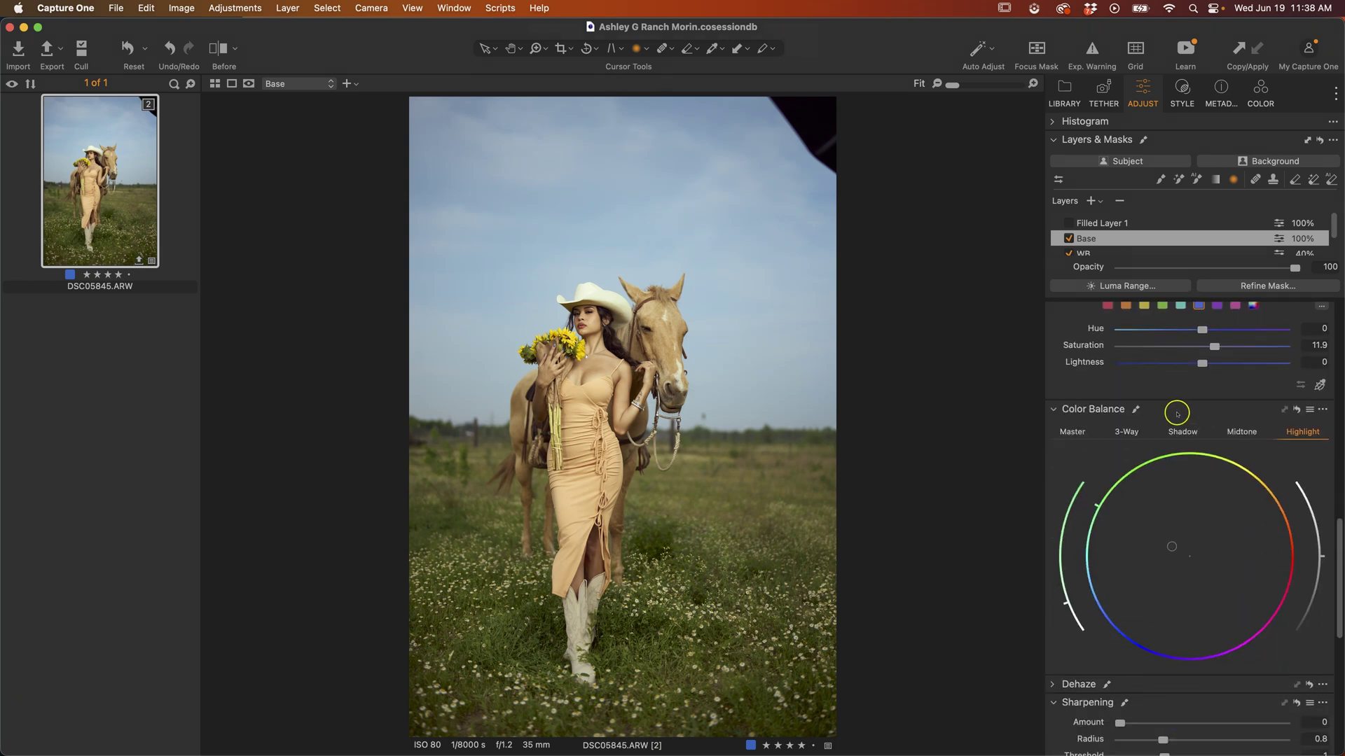
pyautogui.click(1181, 431)
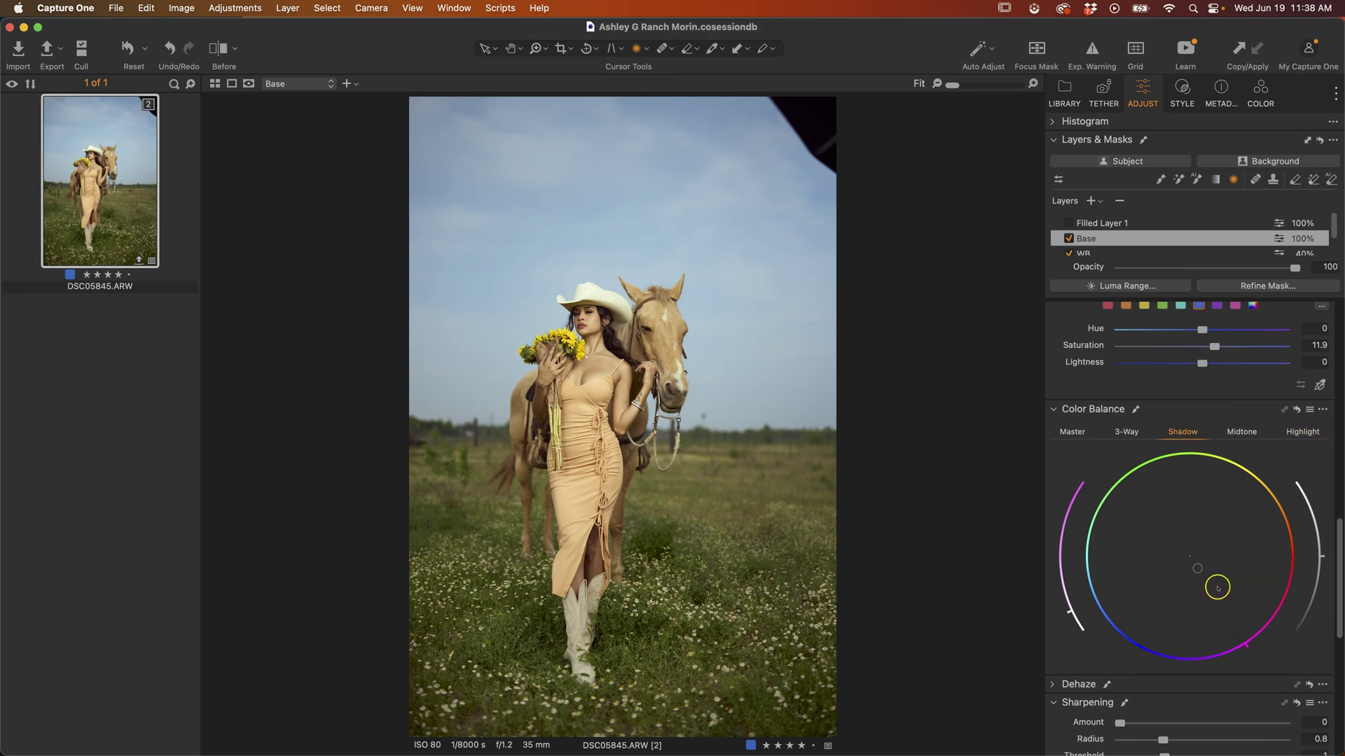
pyautogui.click(1239, 430)
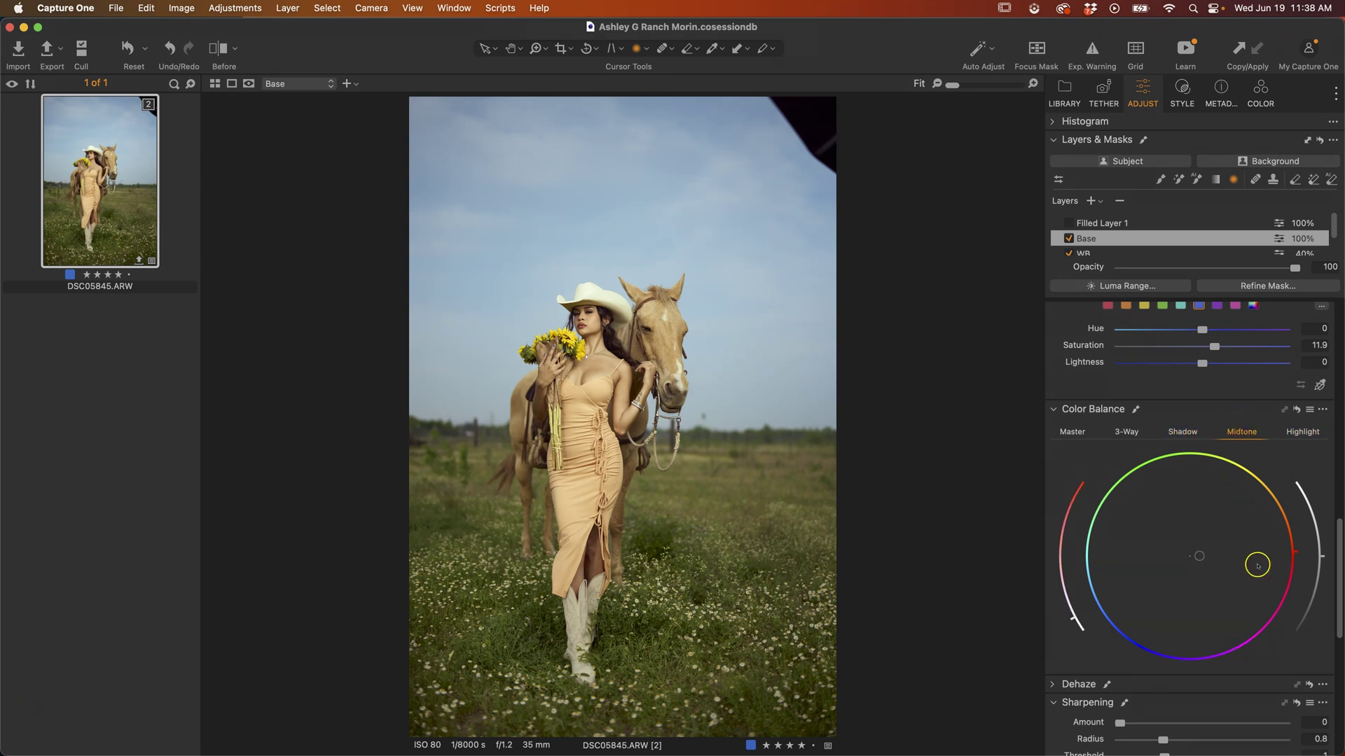
pyautogui.click(1302, 432)
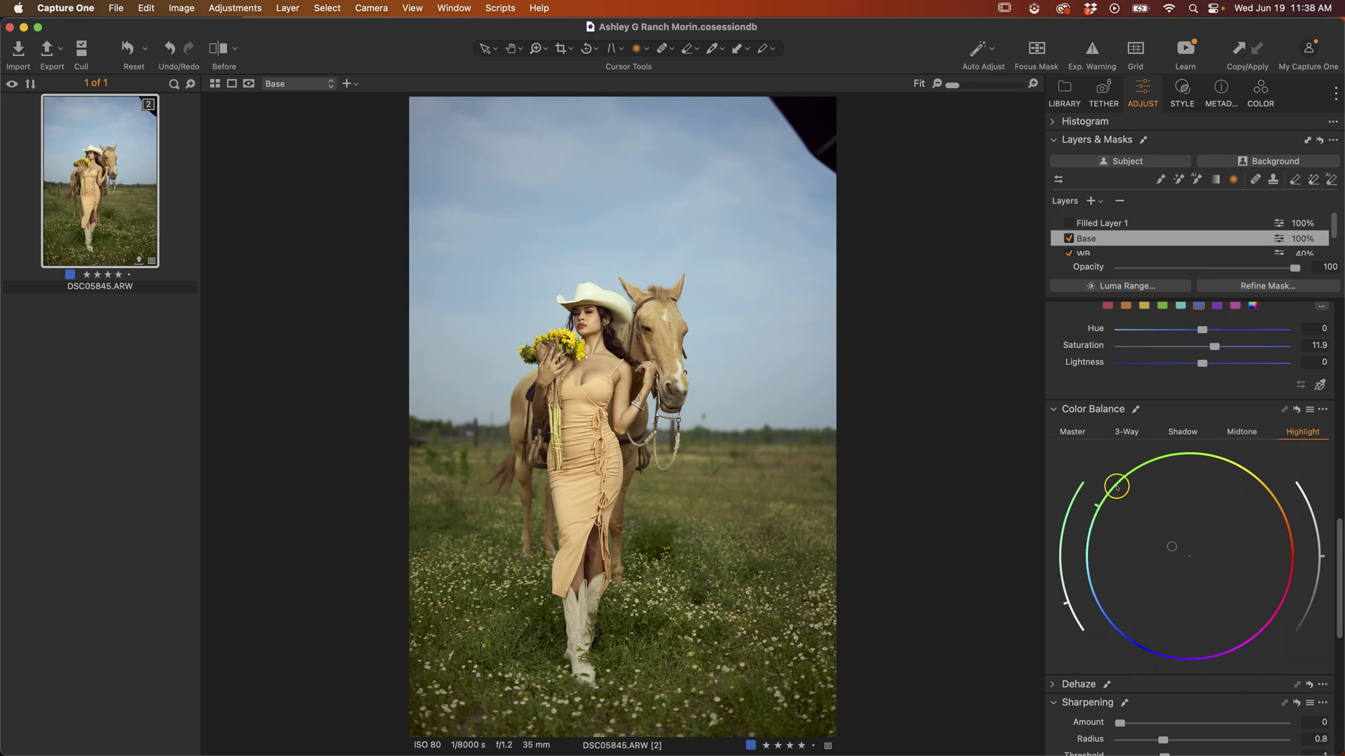
pyautogui.scroll(-6, 1261, 574)
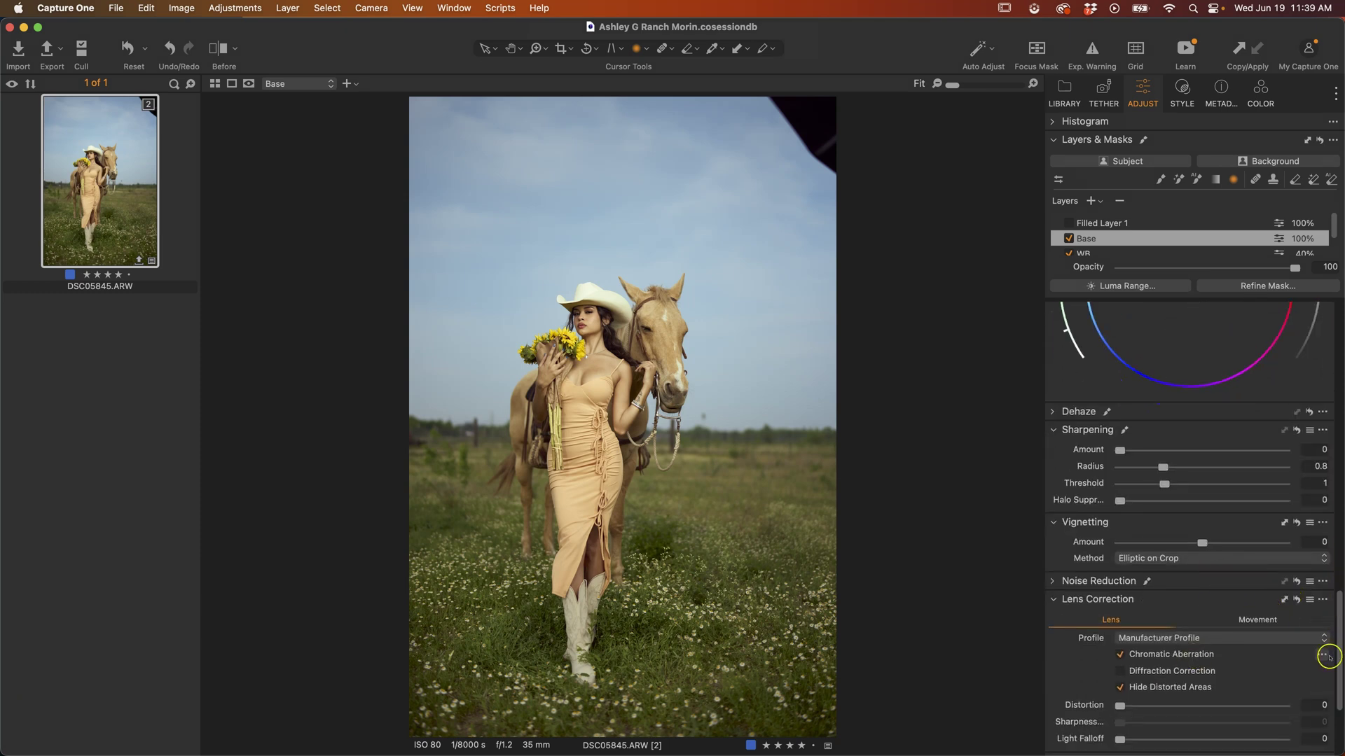
pyautogui.scroll(-4, 1336, 649)
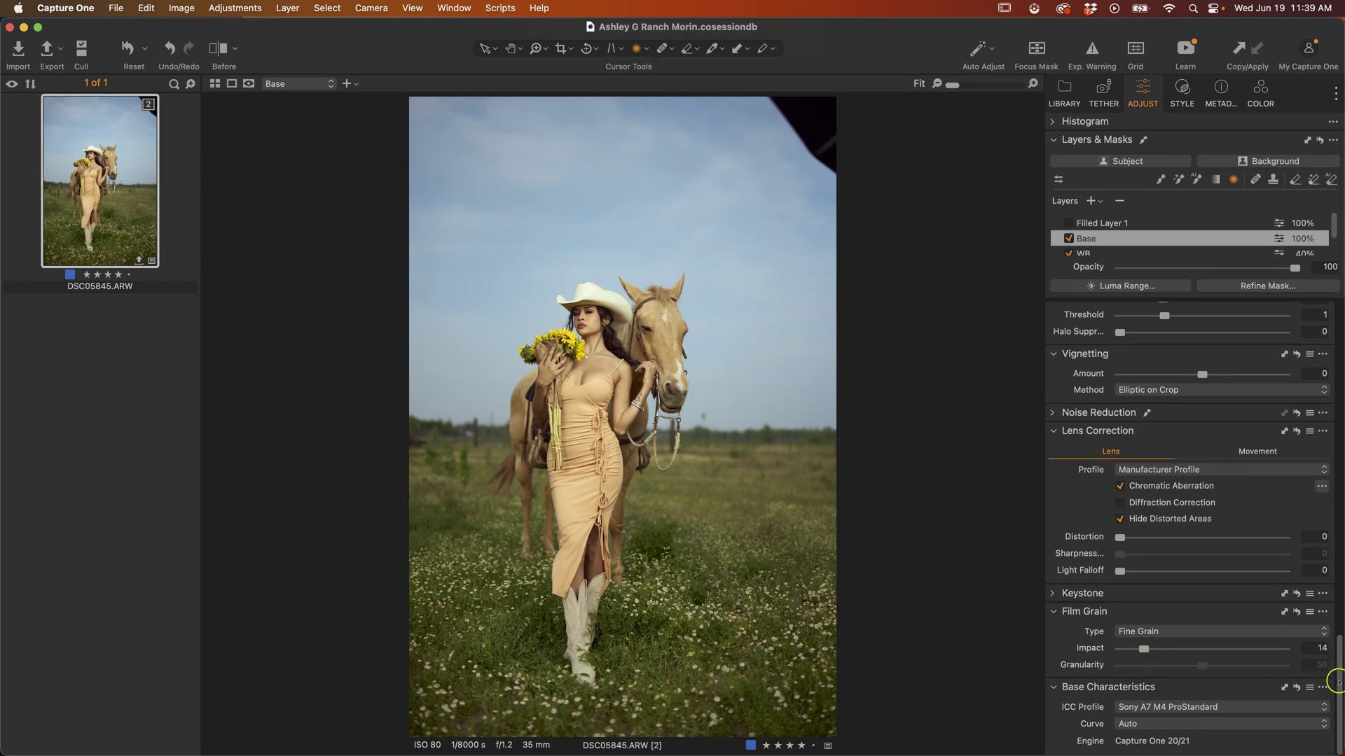
pyautogui.click(1068, 239)
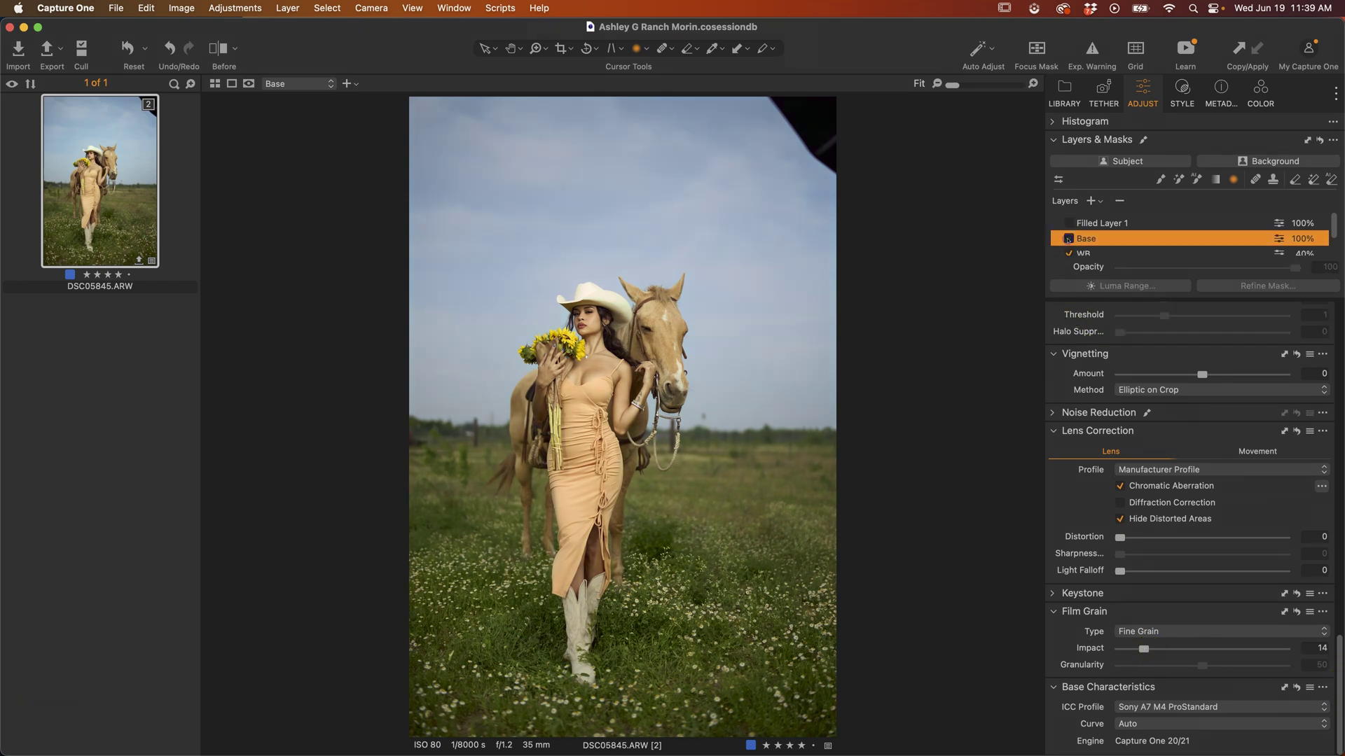
pyautogui.click(1068, 239)
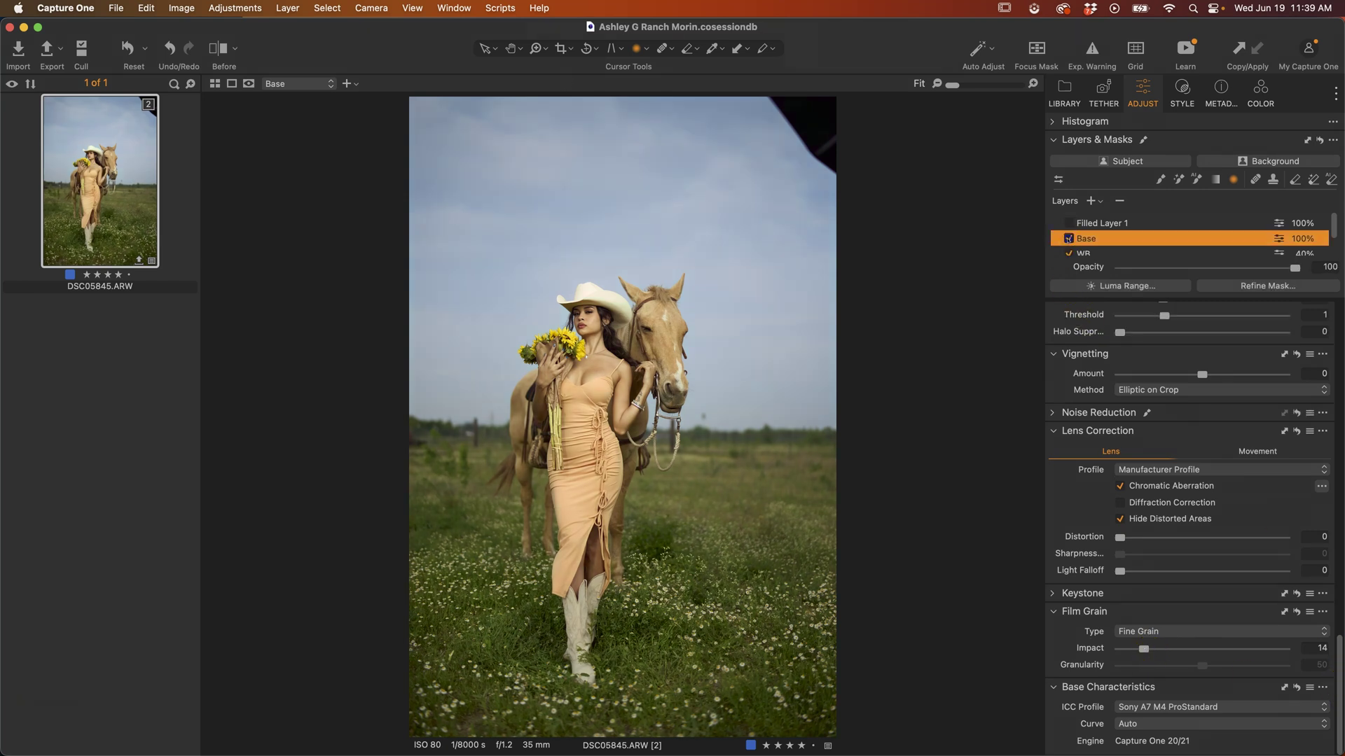
pyautogui.click(1104, 224)
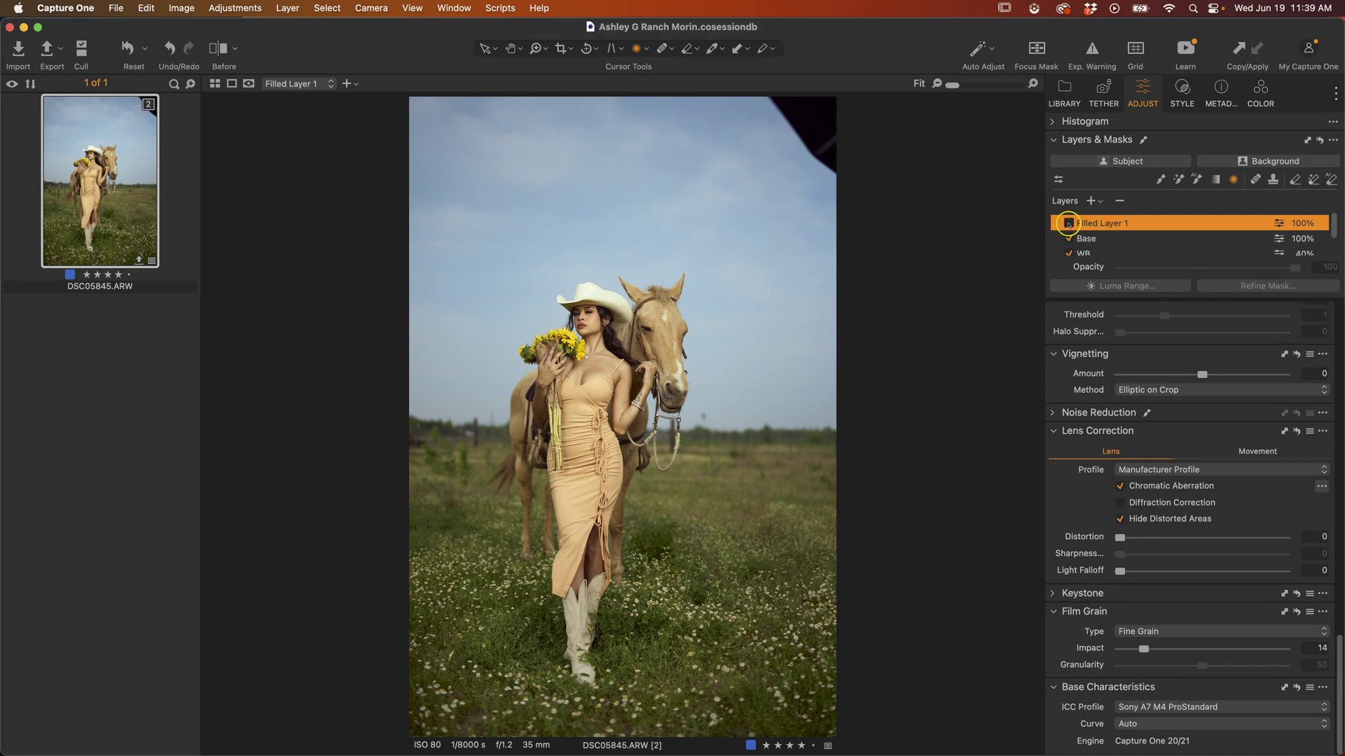
# Enable Filled Layer 1, preview its radial mask, and set Exposure to -0.2
pyautogui.click(1067, 222)
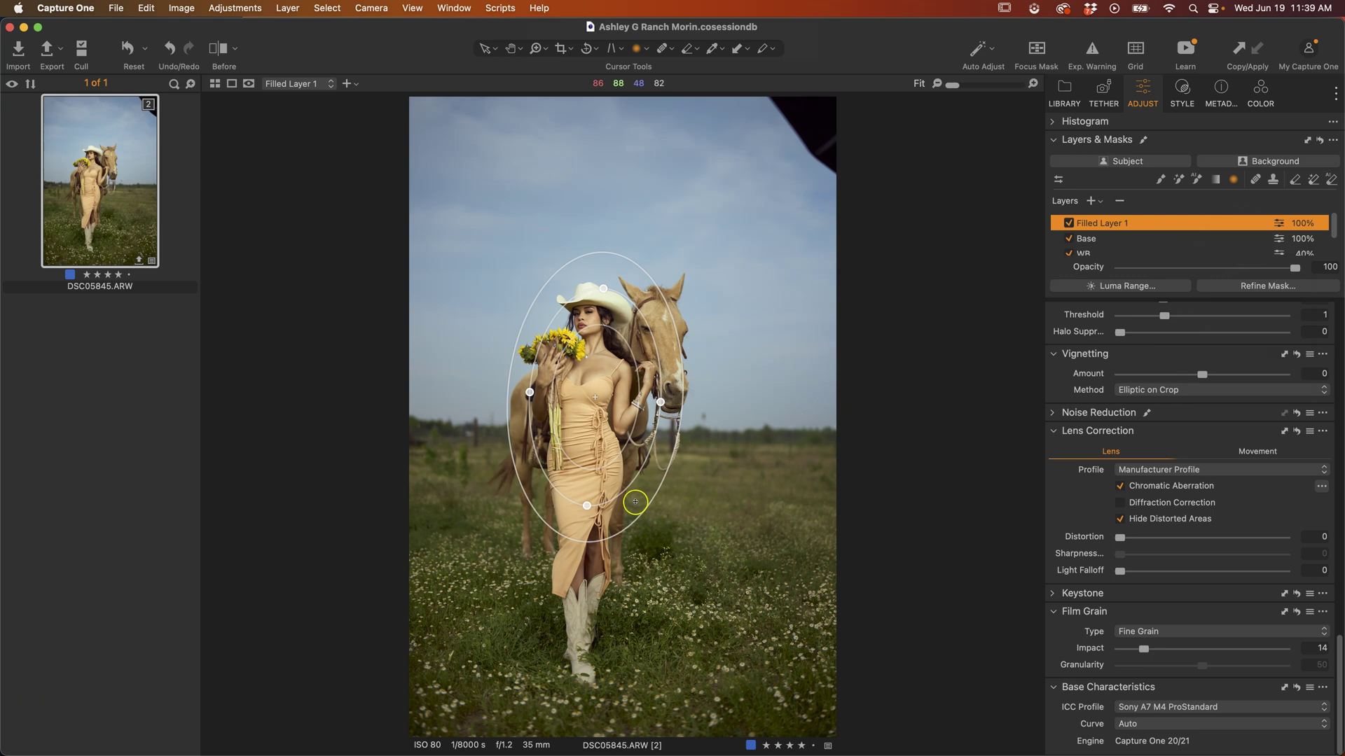
pyautogui.press('m')
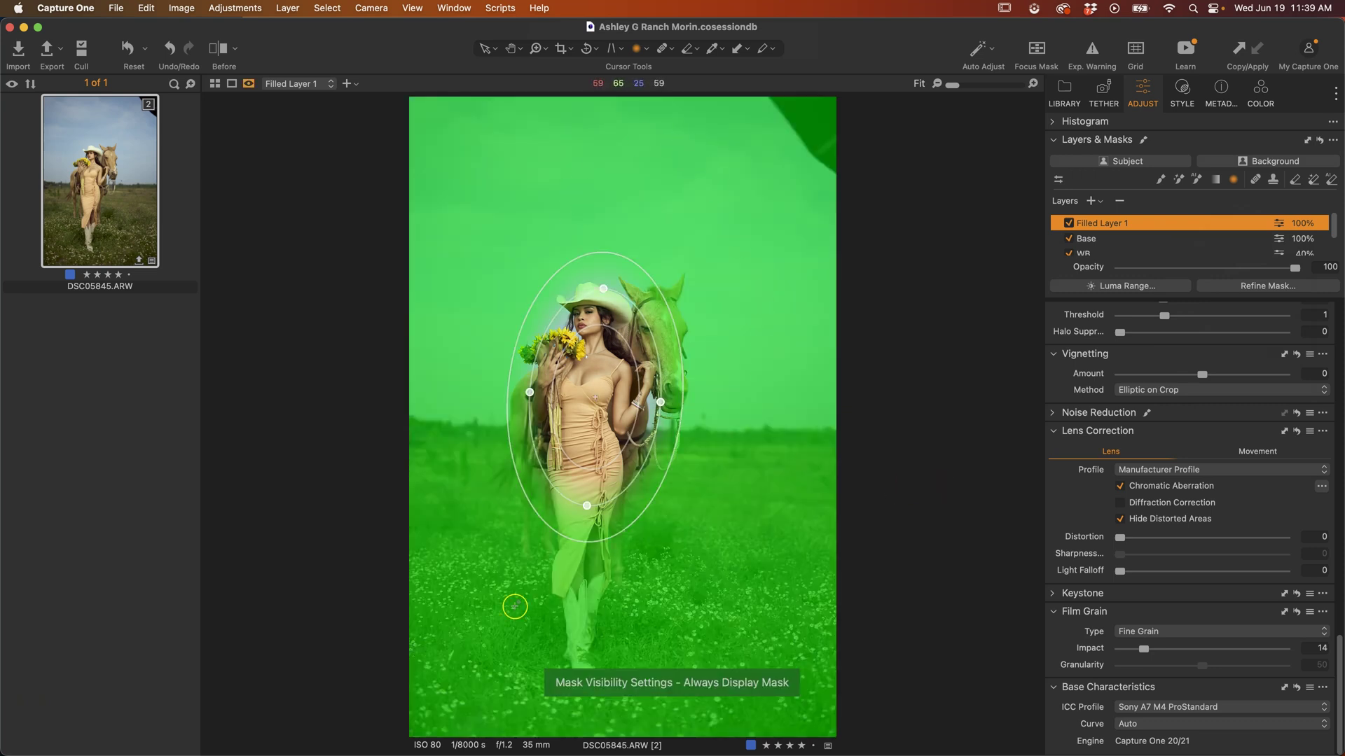
pyautogui.press('m')
pyautogui.press('m')
pyautogui.scroll(10, 1190, 511)
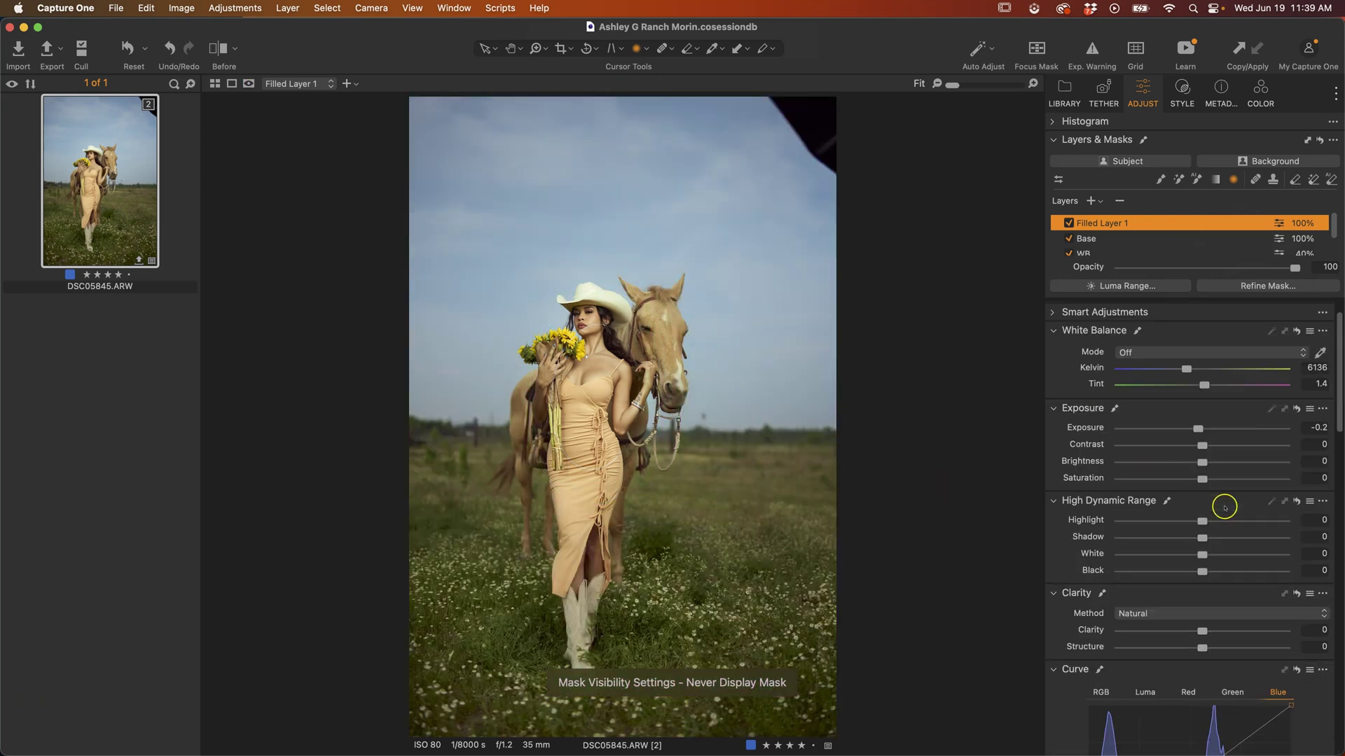
pyautogui.moveTo(1192, 465); pyautogui.dragTo(1206, 464)
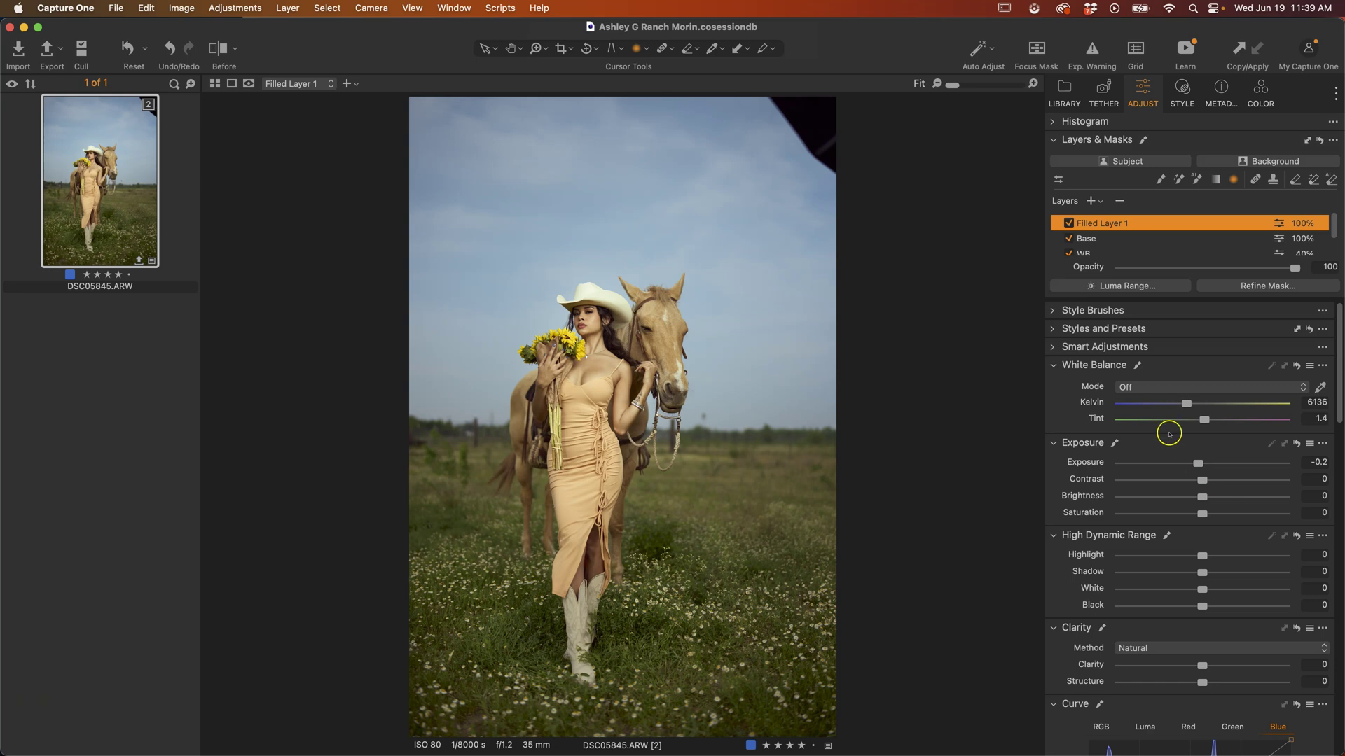
# Compare the darkening by toggling Filled Layer 1 and the Before/After view
pyautogui.click(1069, 223)
pyautogui.click(1069, 222)
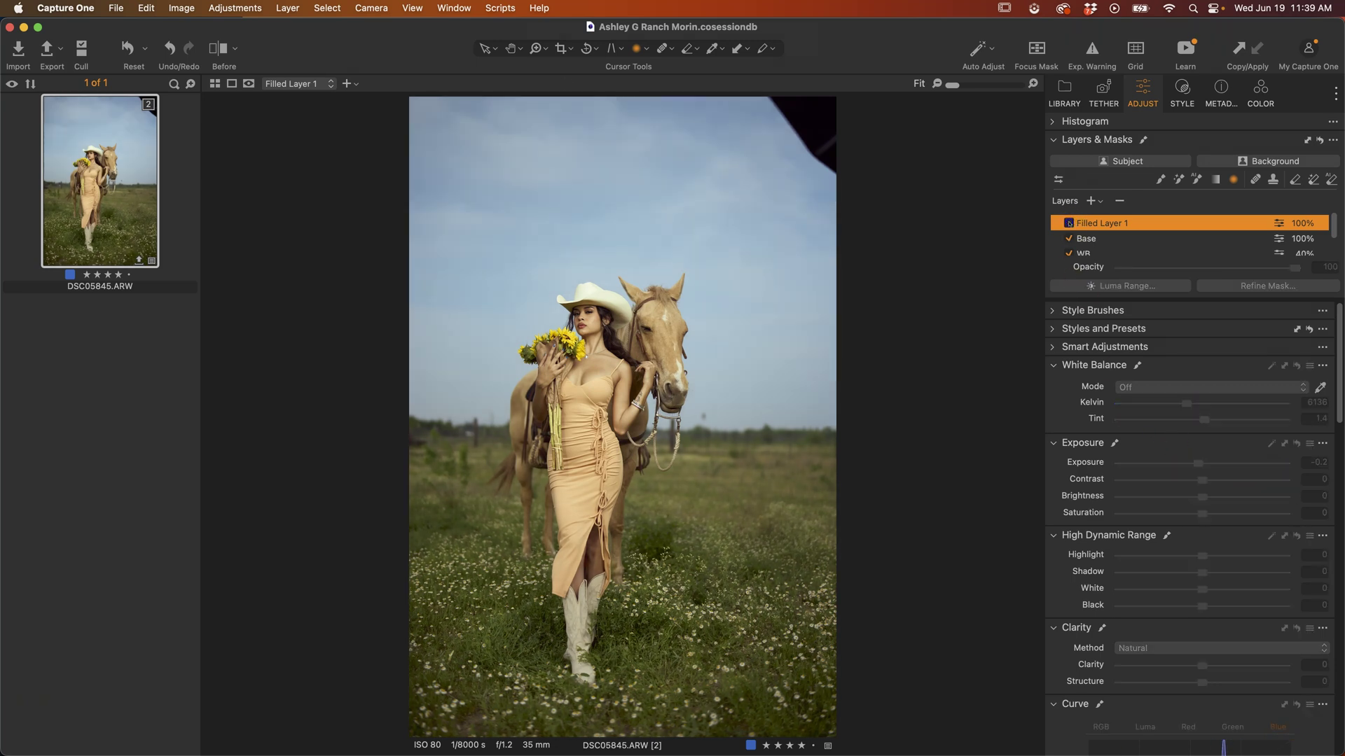
pyautogui.click(1069, 222)
pyautogui.click(1069, 223)
pyautogui.click(1069, 223)
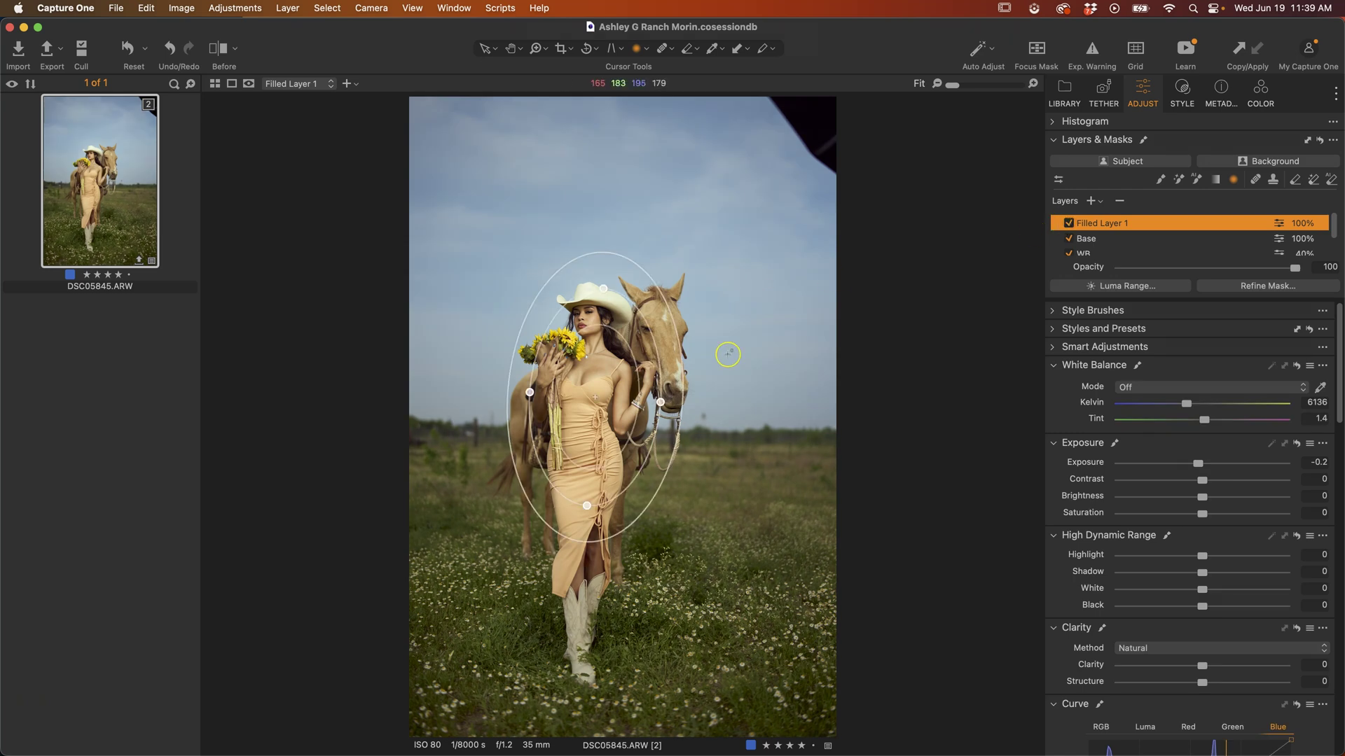
pyautogui.press('y')
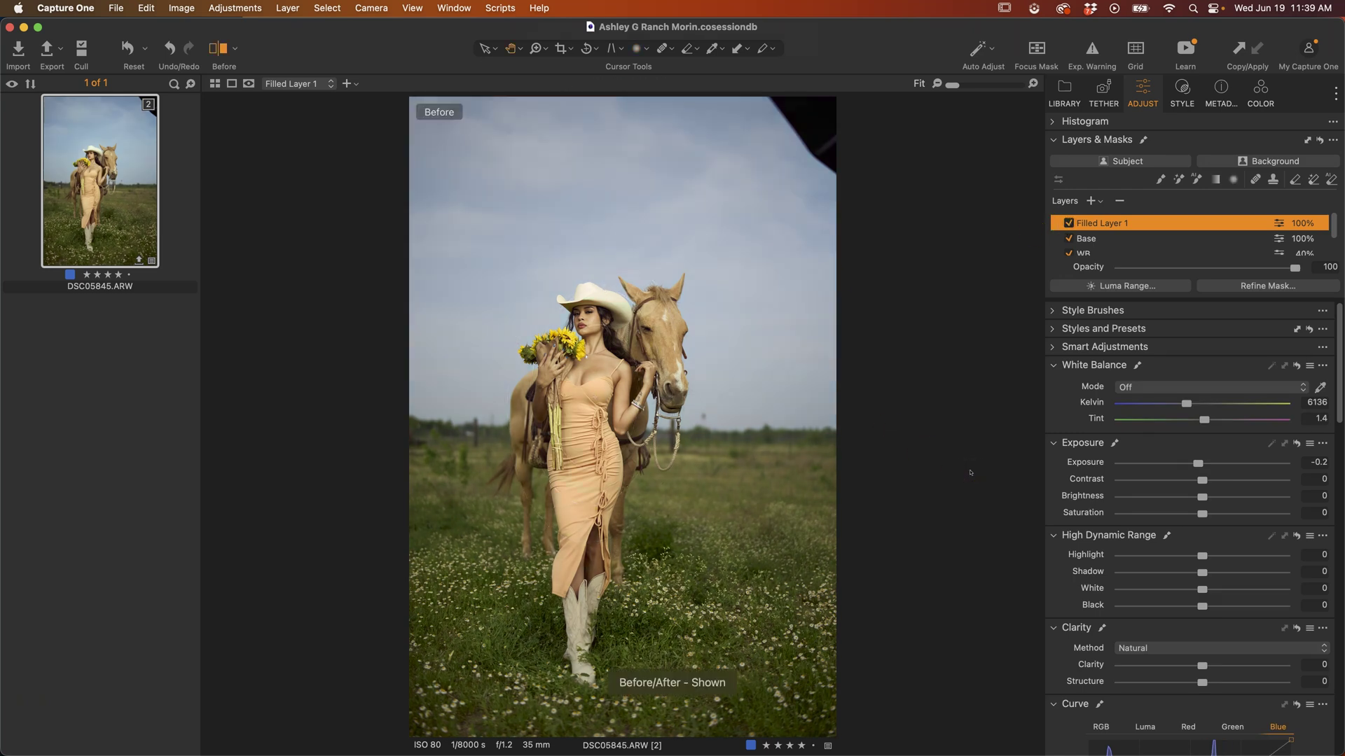
pyautogui.press('y')
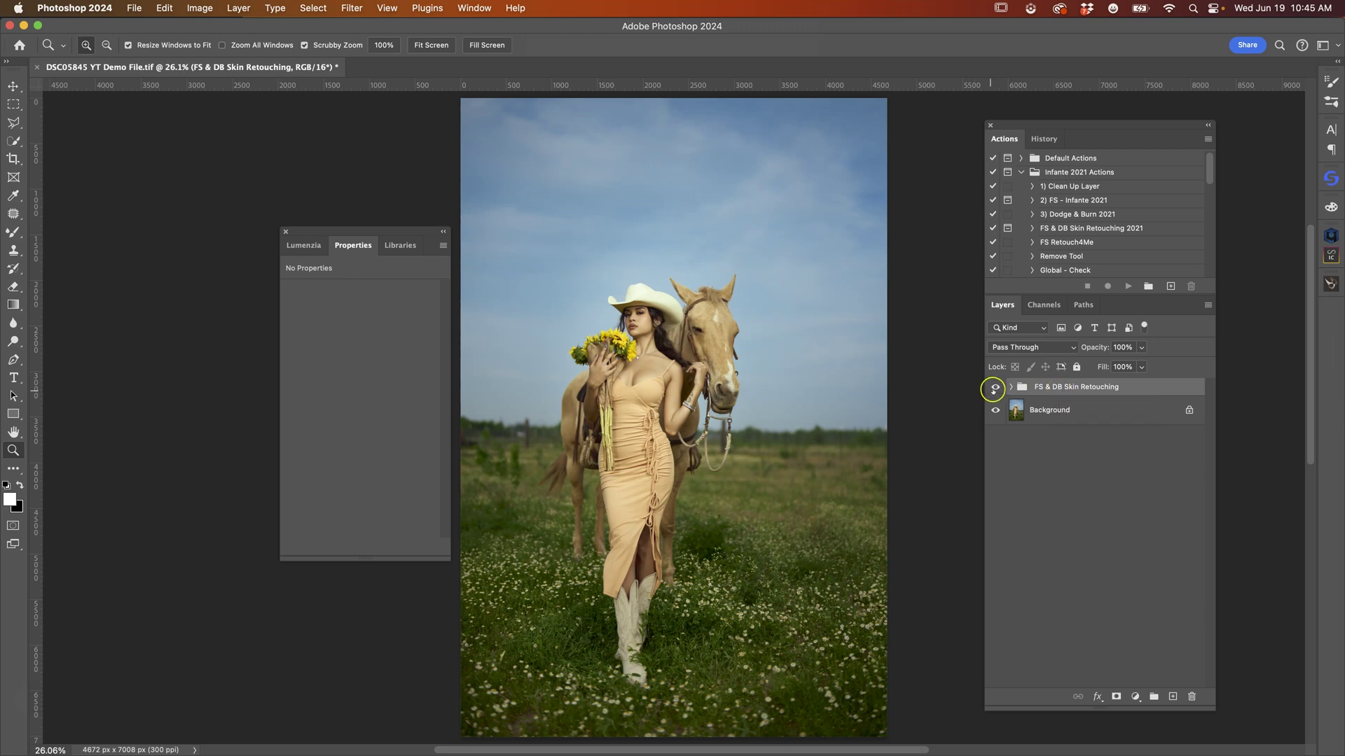
pyautogui.click(650, 320)
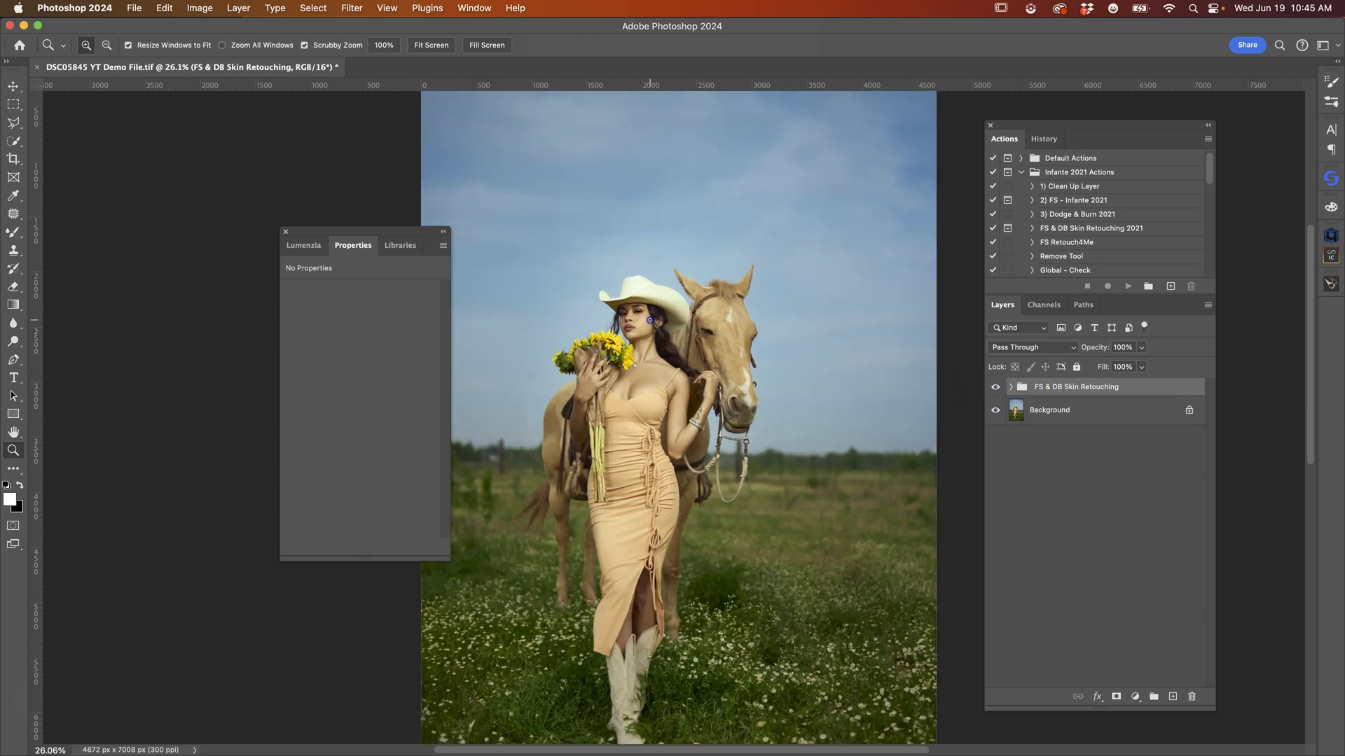
pyautogui.click(650, 319)
pyautogui.click(650, 320)
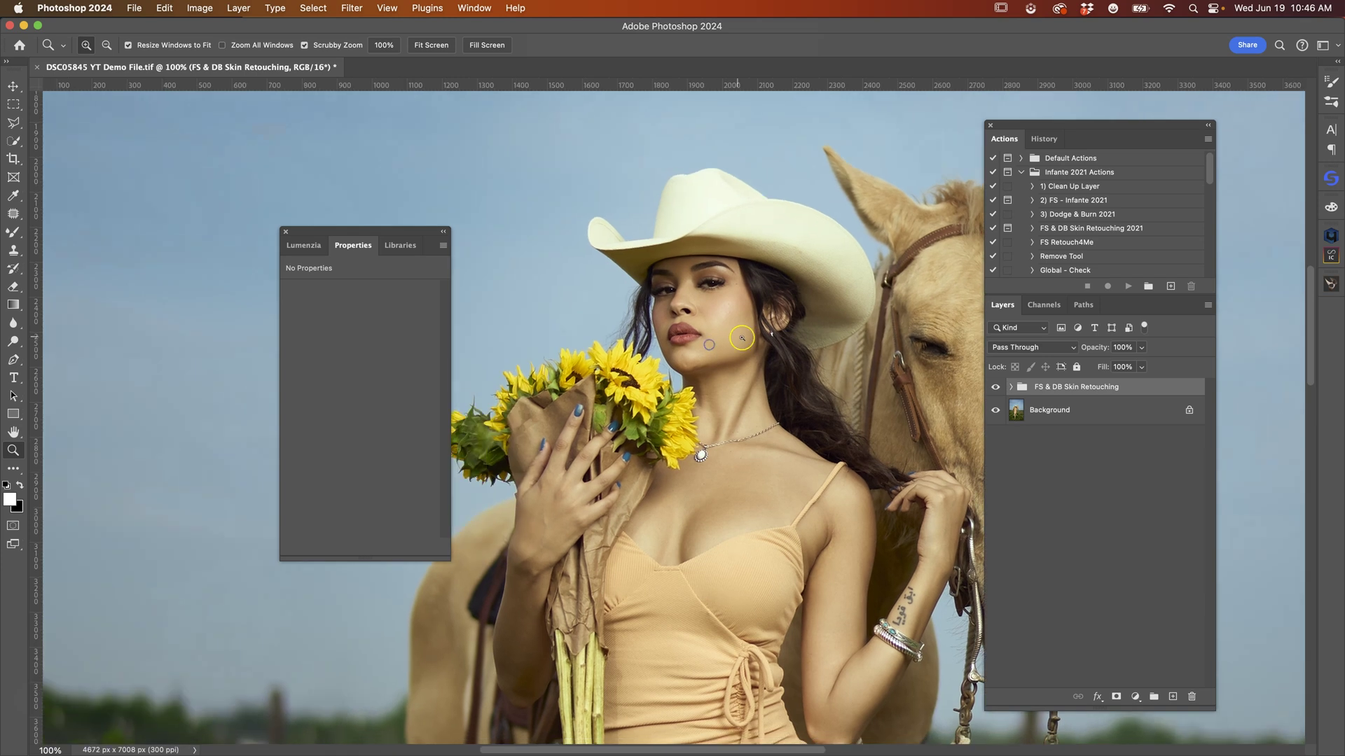
pyautogui.click(995, 386)
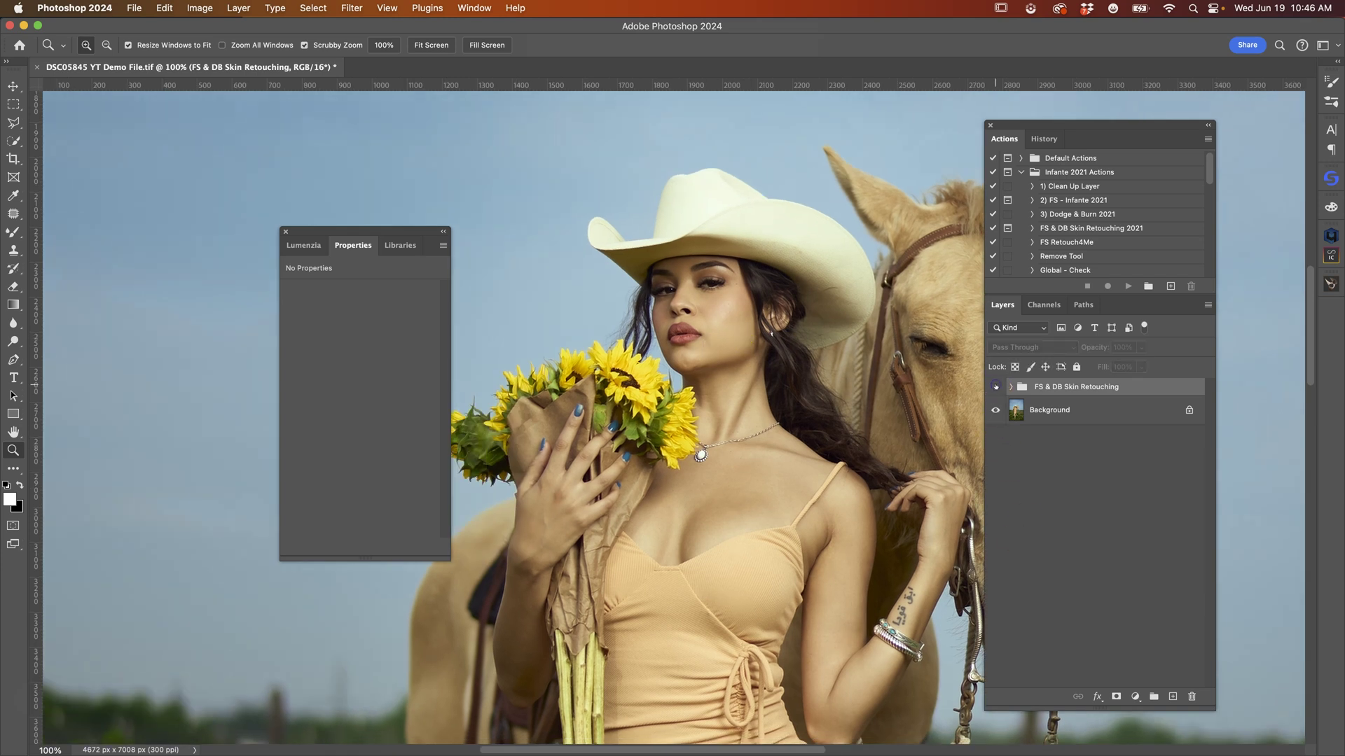
pyautogui.click(995, 386)
pyautogui.click(995, 386)
pyautogui.click(995, 386)
pyautogui.press('super+equal')
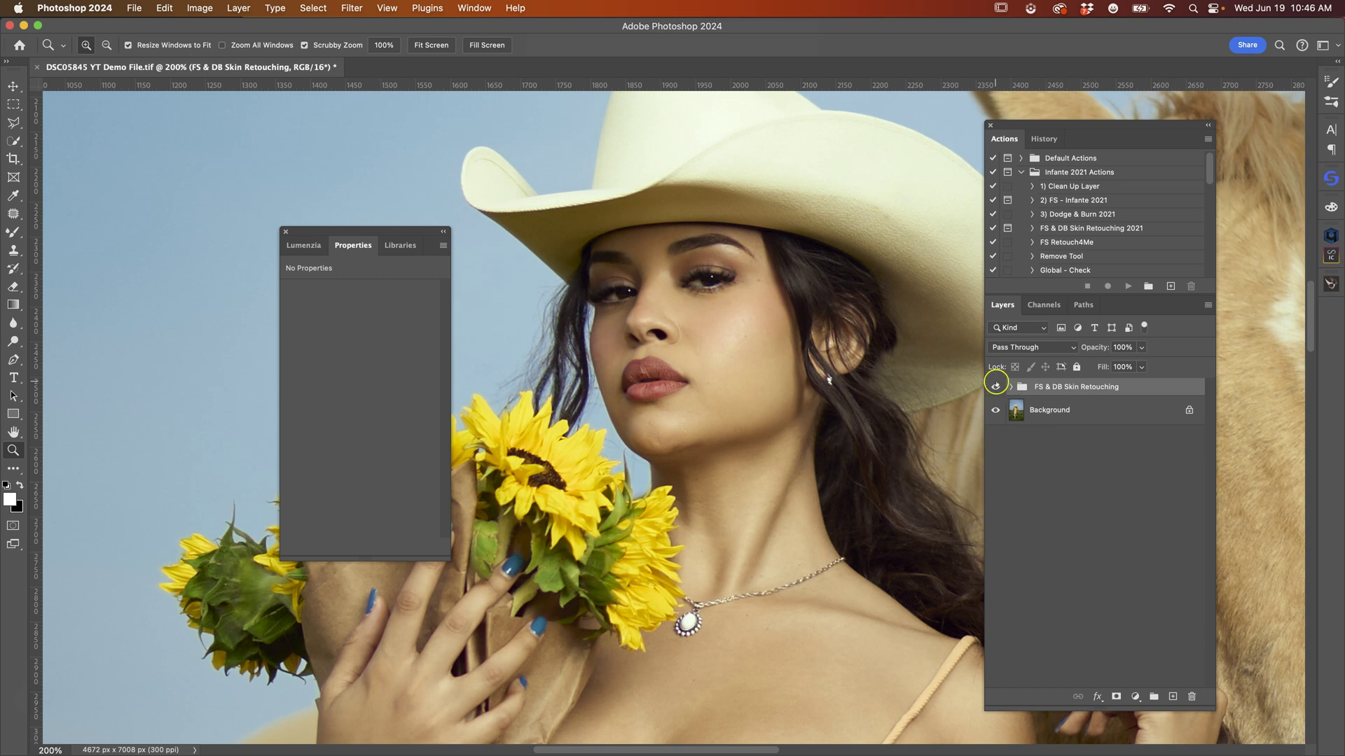
pyautogui.click(995, 386)
pyautogui.click(996, 386)
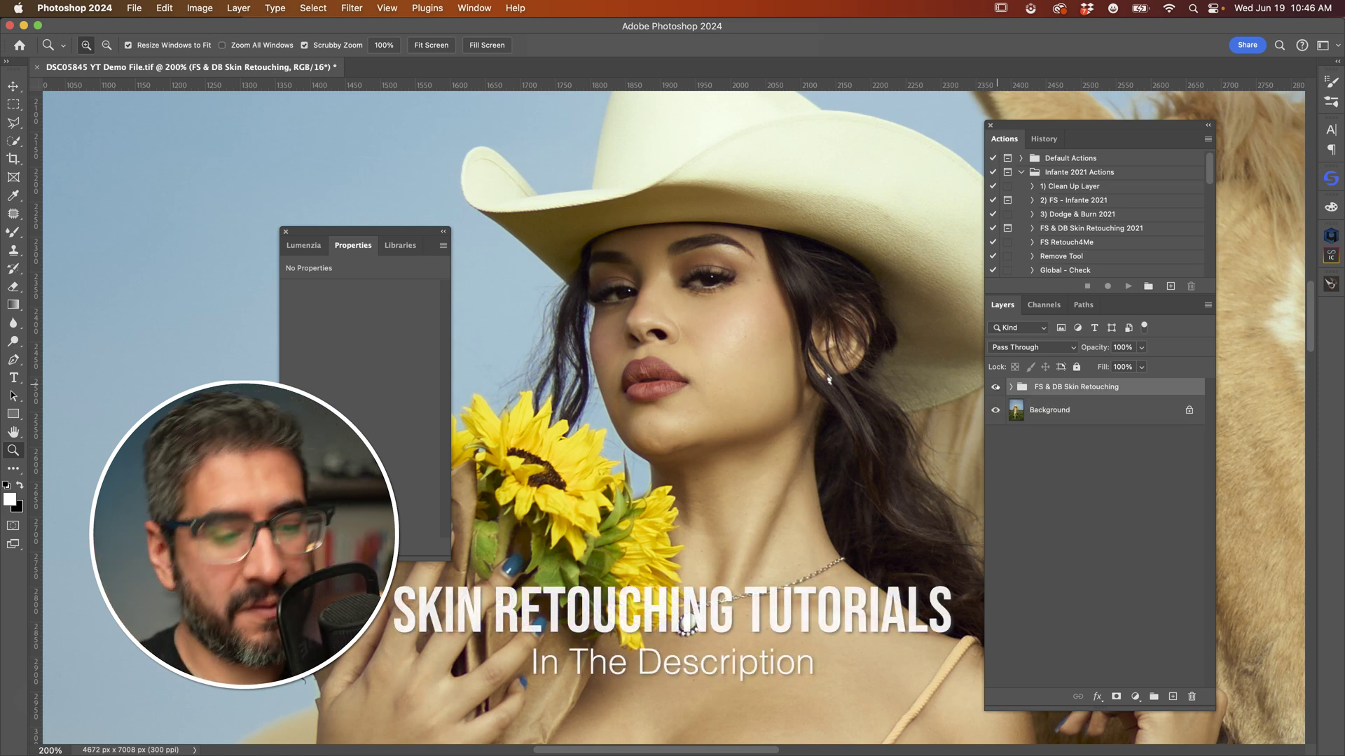
pyautogui.press('super+minus')
pyautogui.press('super+minus')
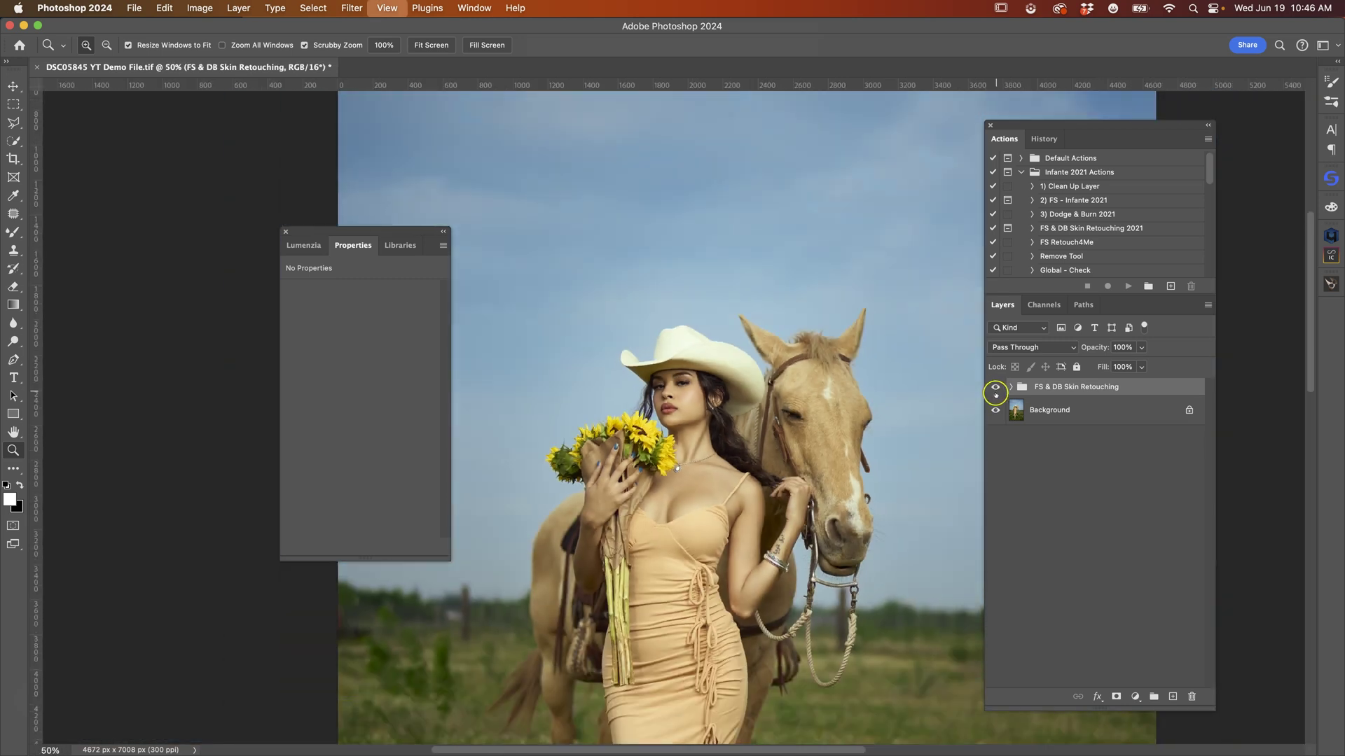
pyautogui.press('super+minus')
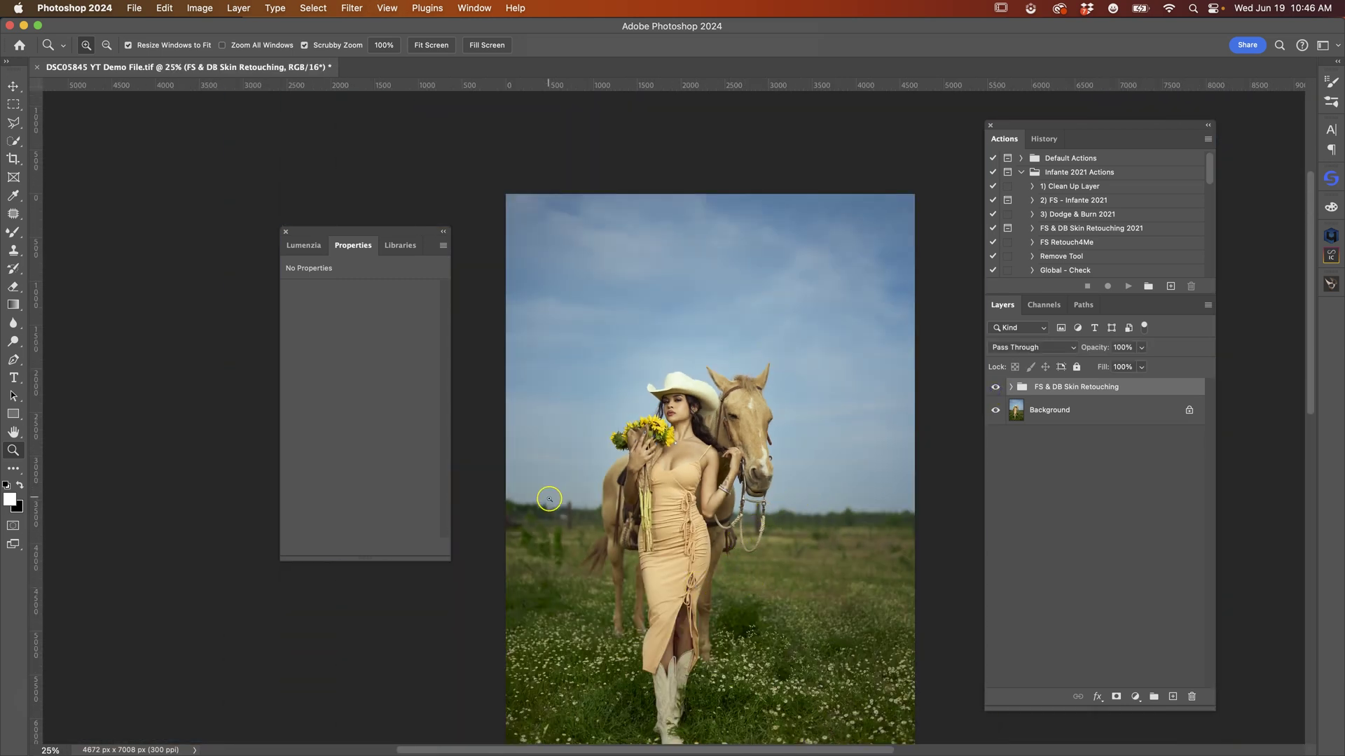
pyautogui.click(995, 387)
pyautogui.click(645, 531)
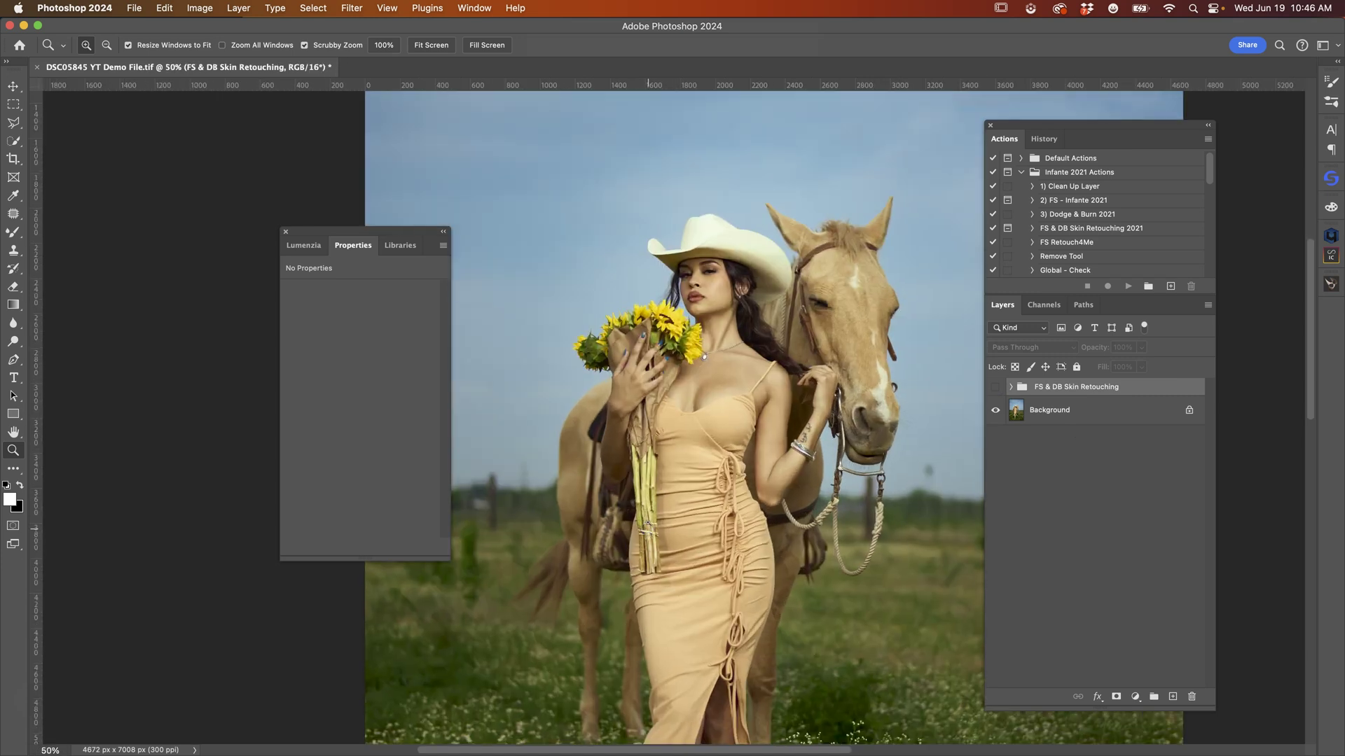
pyautogui.click(995, 387)
pyautogui.click(996, 386)
pyautogui.click(995, 387)
# Fit the image on screen and add a Selective Color adjustment layer
pyautogui.press('super+0')
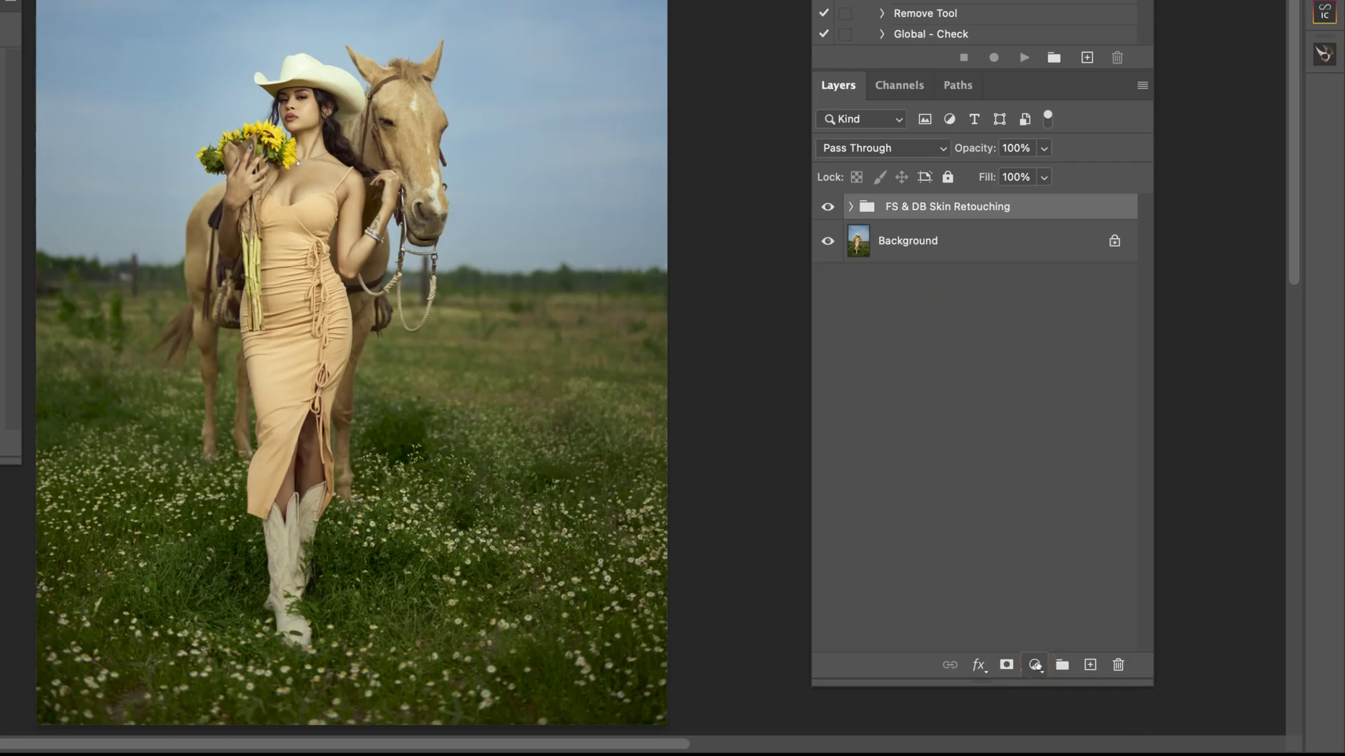
pyautogui.click(1034, 665)
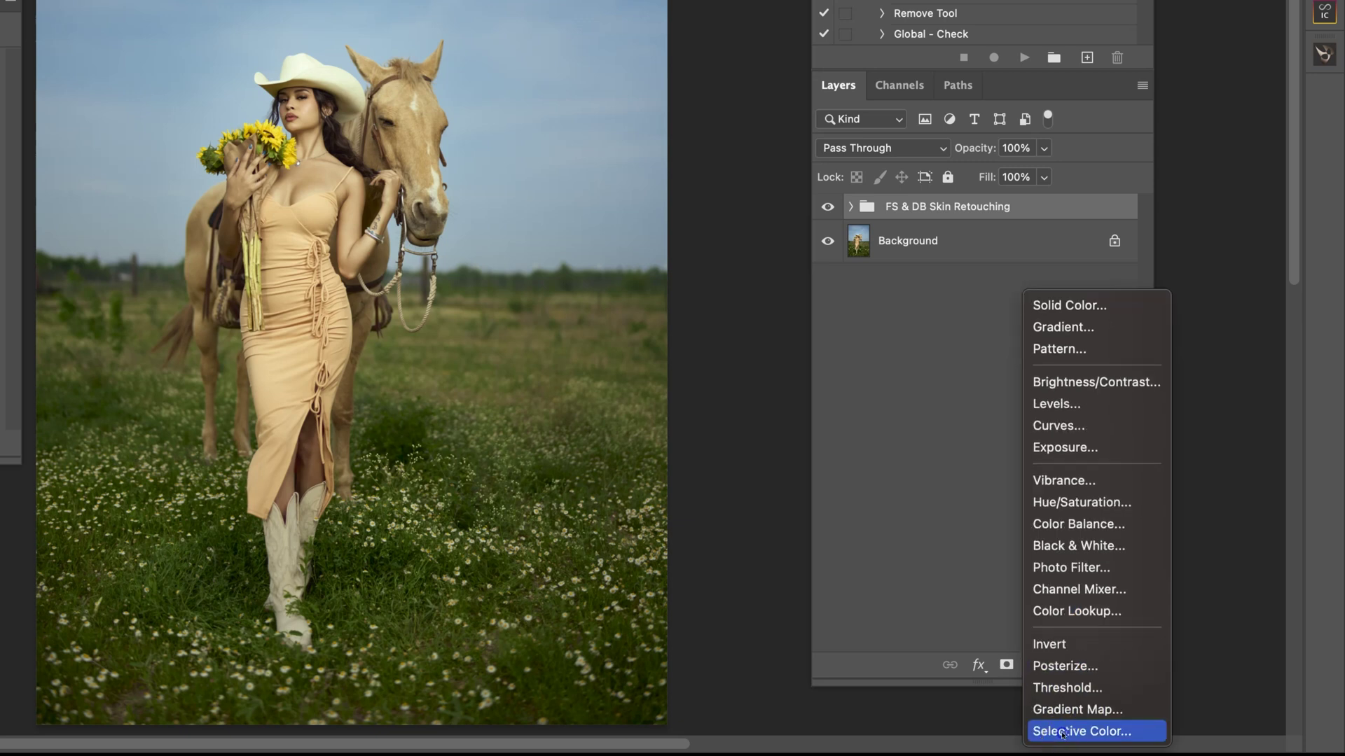
pyautogui.click(1063, 732)
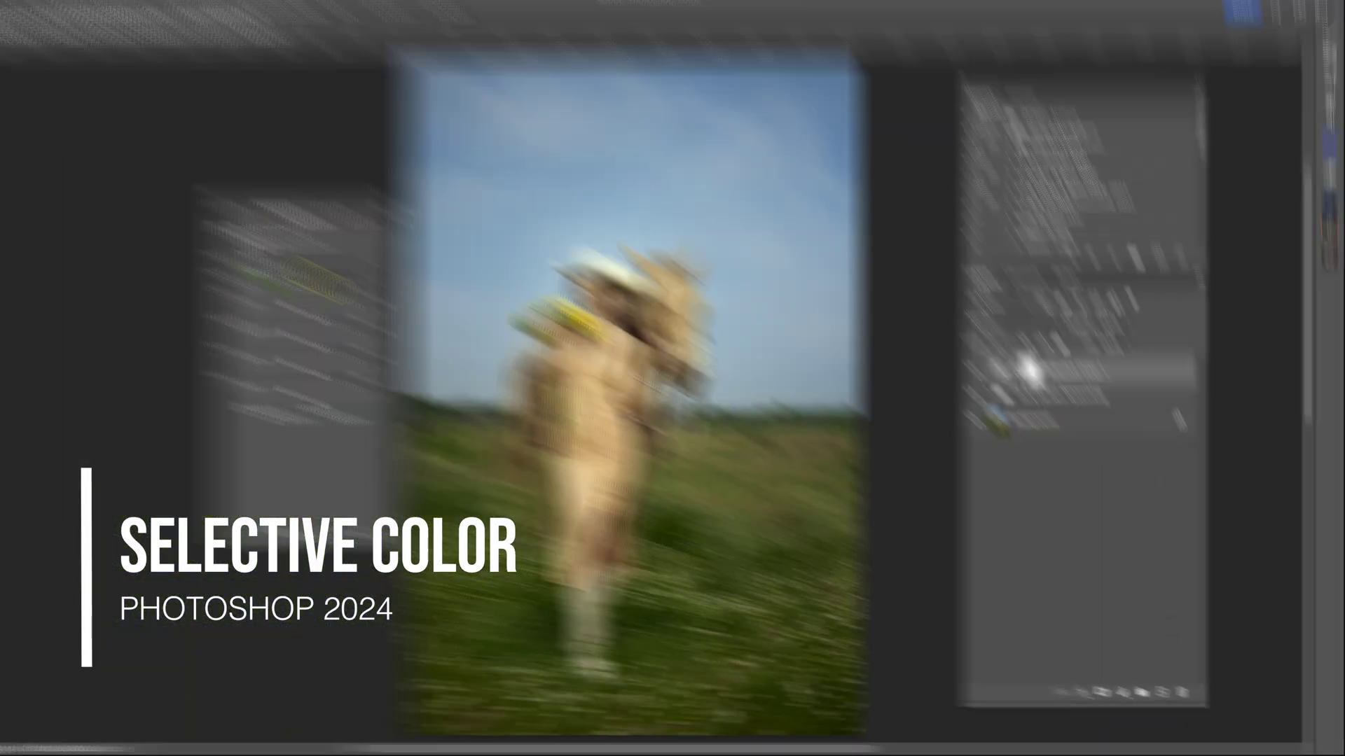
# Adjust the Reds in Selective Color, tweaking cyan and adding a little magenta and yellow
pyautogui.click(376, 308)
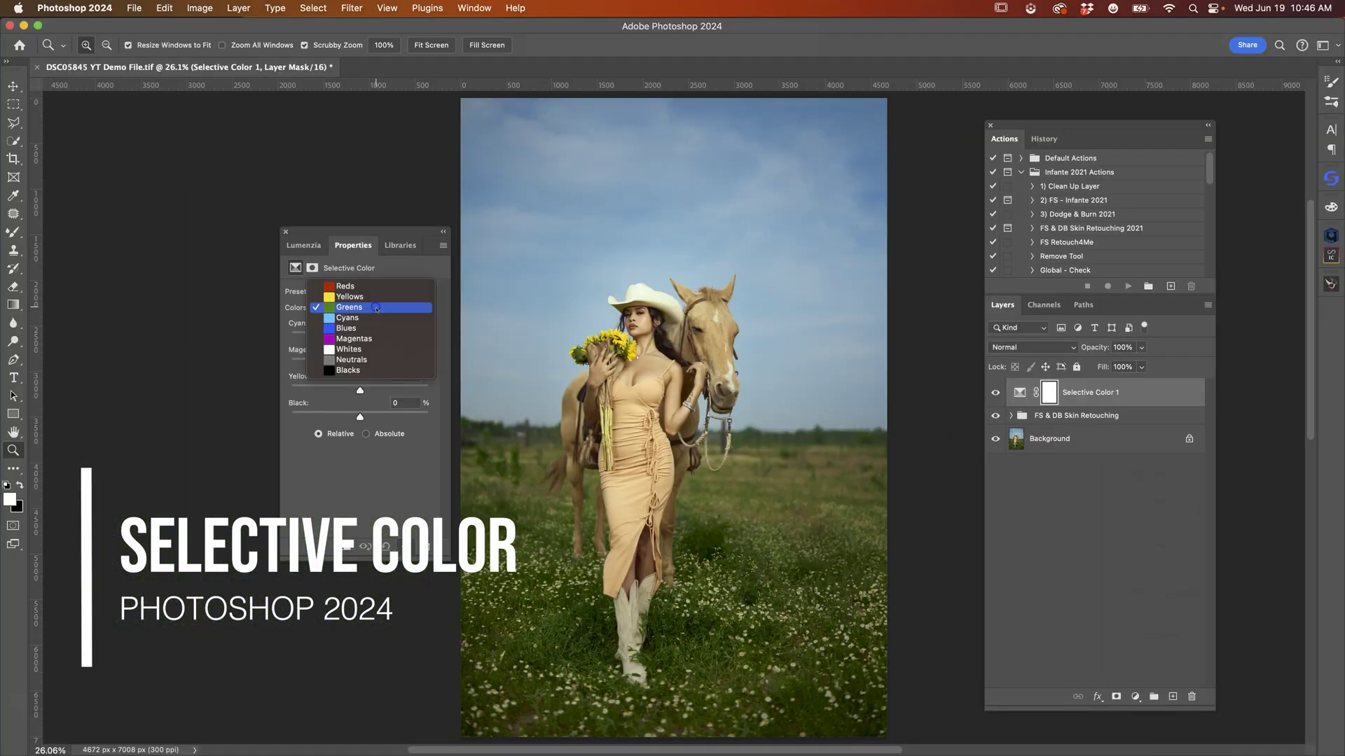
pyautogui.click(375, 289)
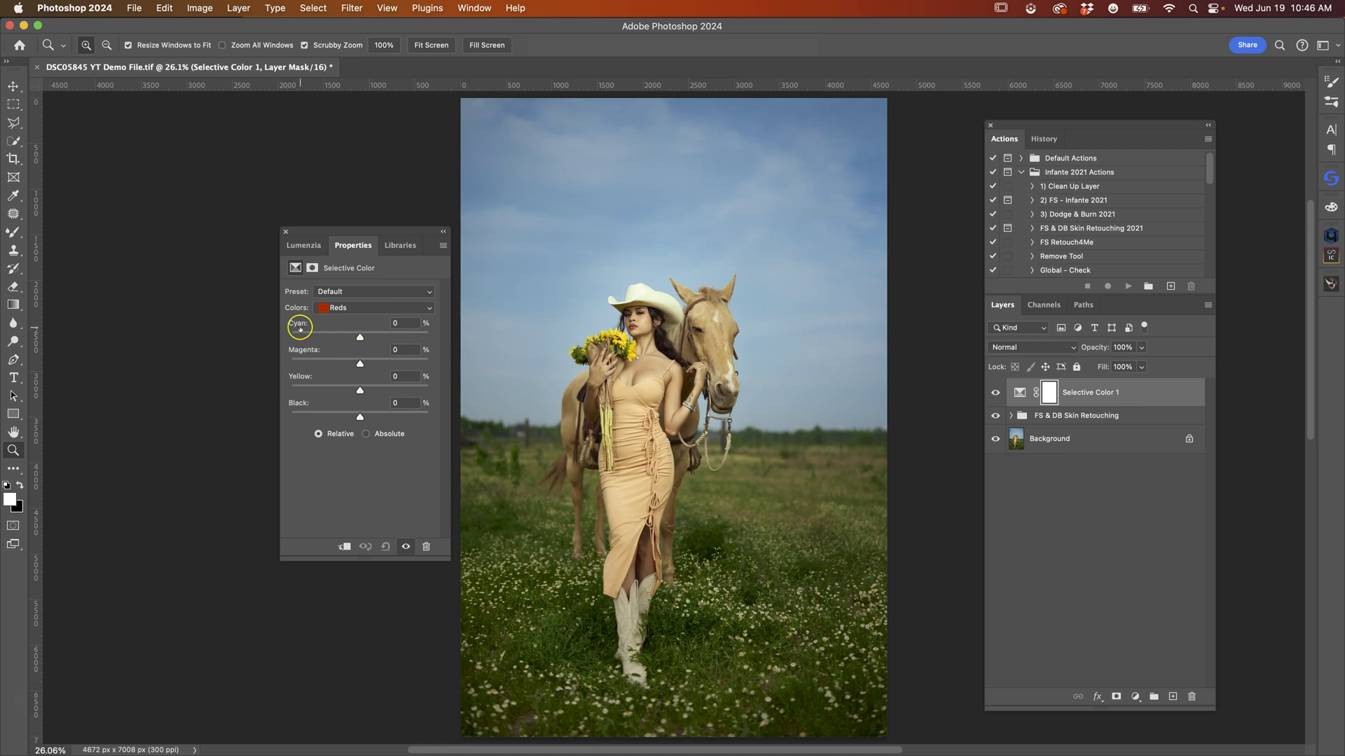
pyautogui.moveTo(360, 338); pyautogui.dragTo(361, 338)
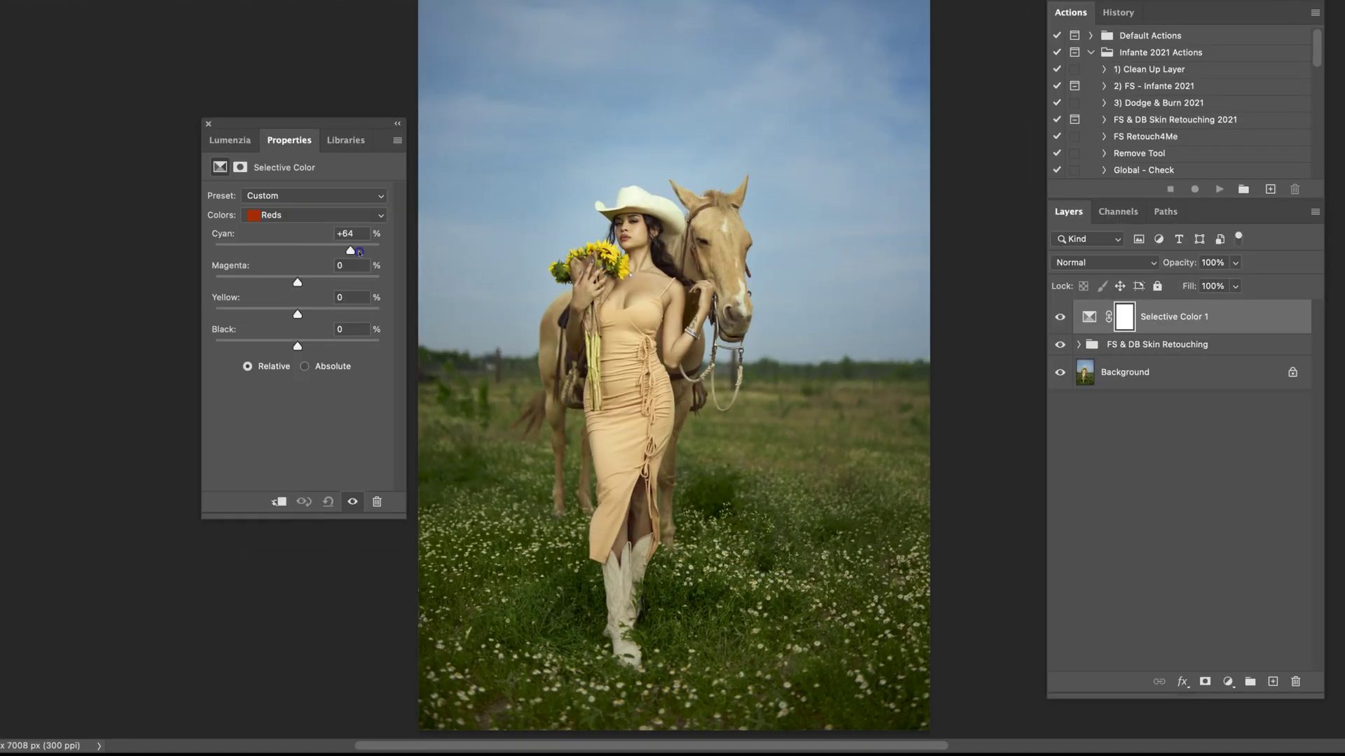
pyautogui.moveTo(359, 252); pyautogui.dragTo(200, 256)
pyautogui.moveTo(313, 255)
pyautogui.mouseDown()
pyautogui.moveTo(323, 252)
pyautogui.moveTo(297, 260)
pyautogui.mouseUp()
pyautogui.moveTo(297, 282); pyautogui.dragTo(299, 283)
pyautogui.moveTo(297, 316); pyautogui.dragTo(298, 347)
# Set the Yellows to Cyan -3, Magenta +2, Yellow +1, Black +2
pyautogui.click(328, 215)
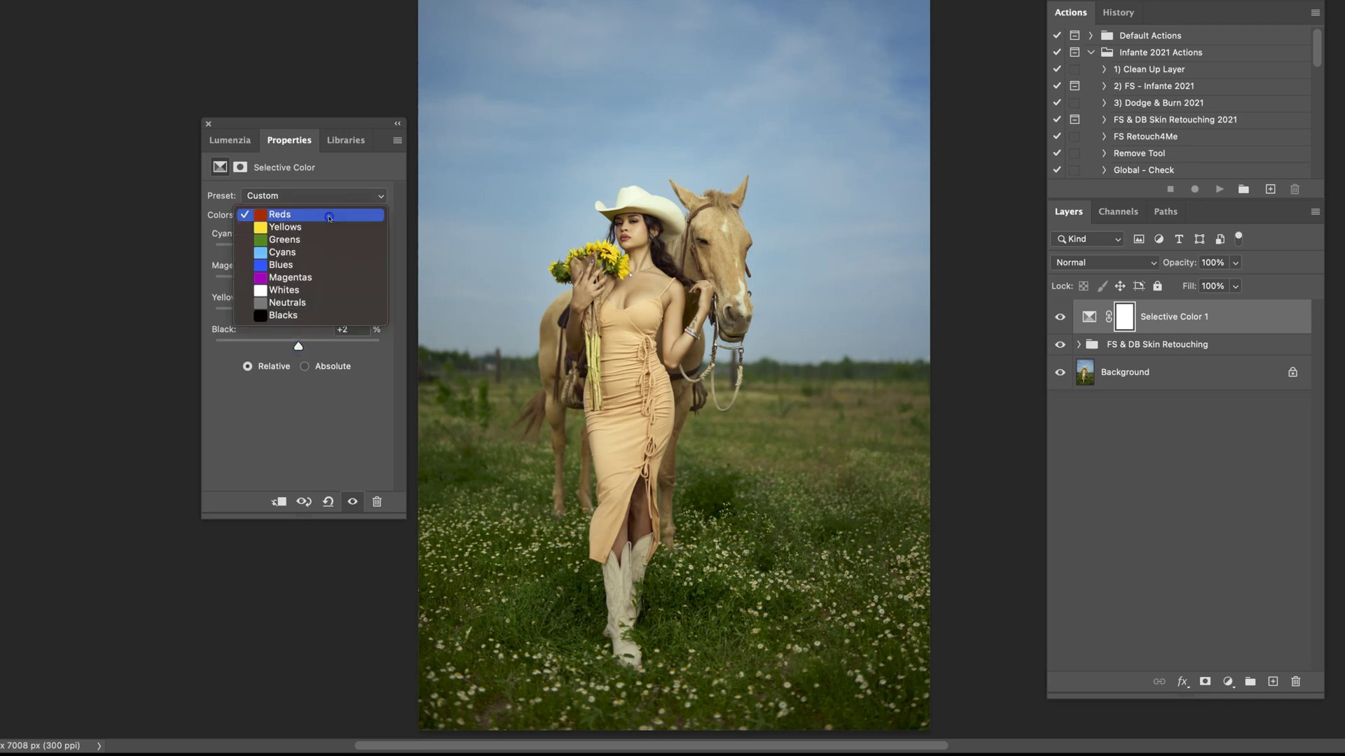
pyautogui.click(328, 228)
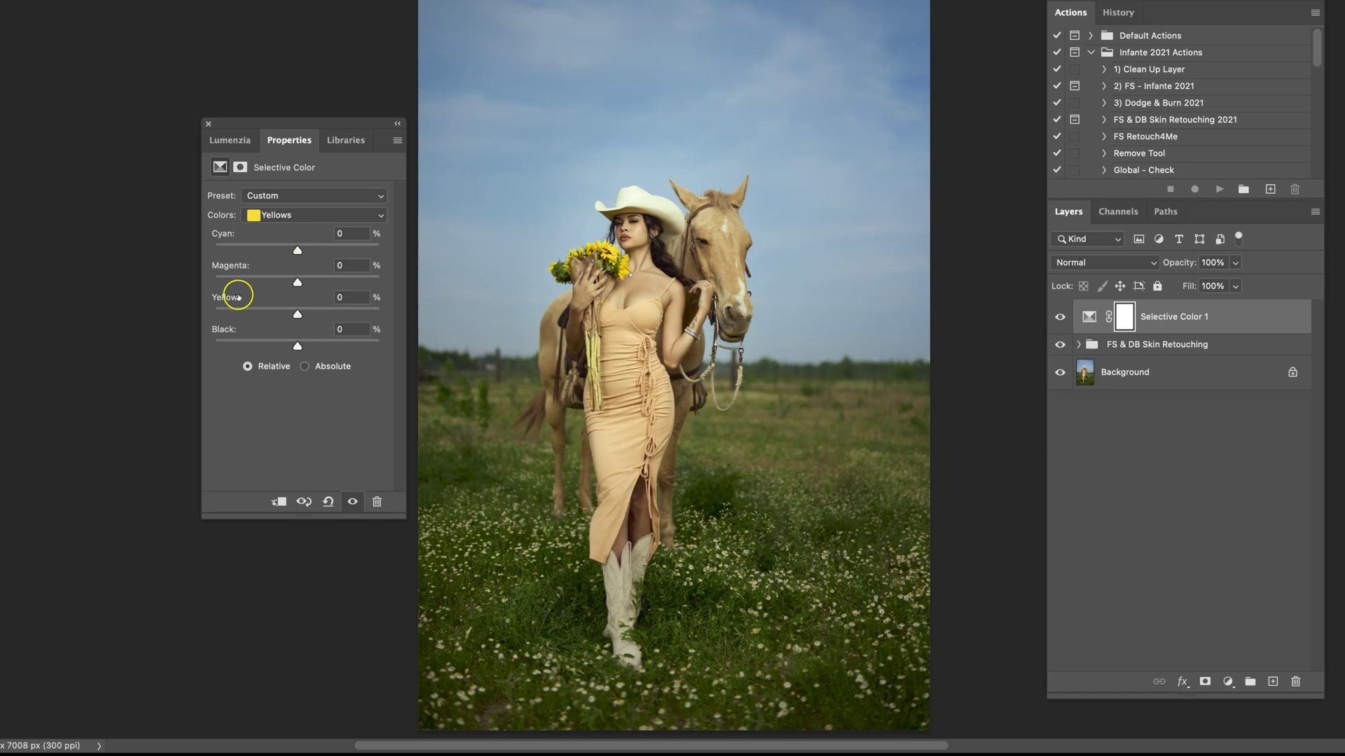
pyautogui.moveTo(297, 248); pyautogui.dragTo(295, 251)
pyautogui.moveTo(297, 282); pyautogui.dragTo(297, 316)
pyautogui.moveTo(297, 345); pyautogui.dragTo(299, 346)
# Shift the Greens to Cyan +6 and Magenta -13, adding a little yellow
pyautogui.click(342, 214)
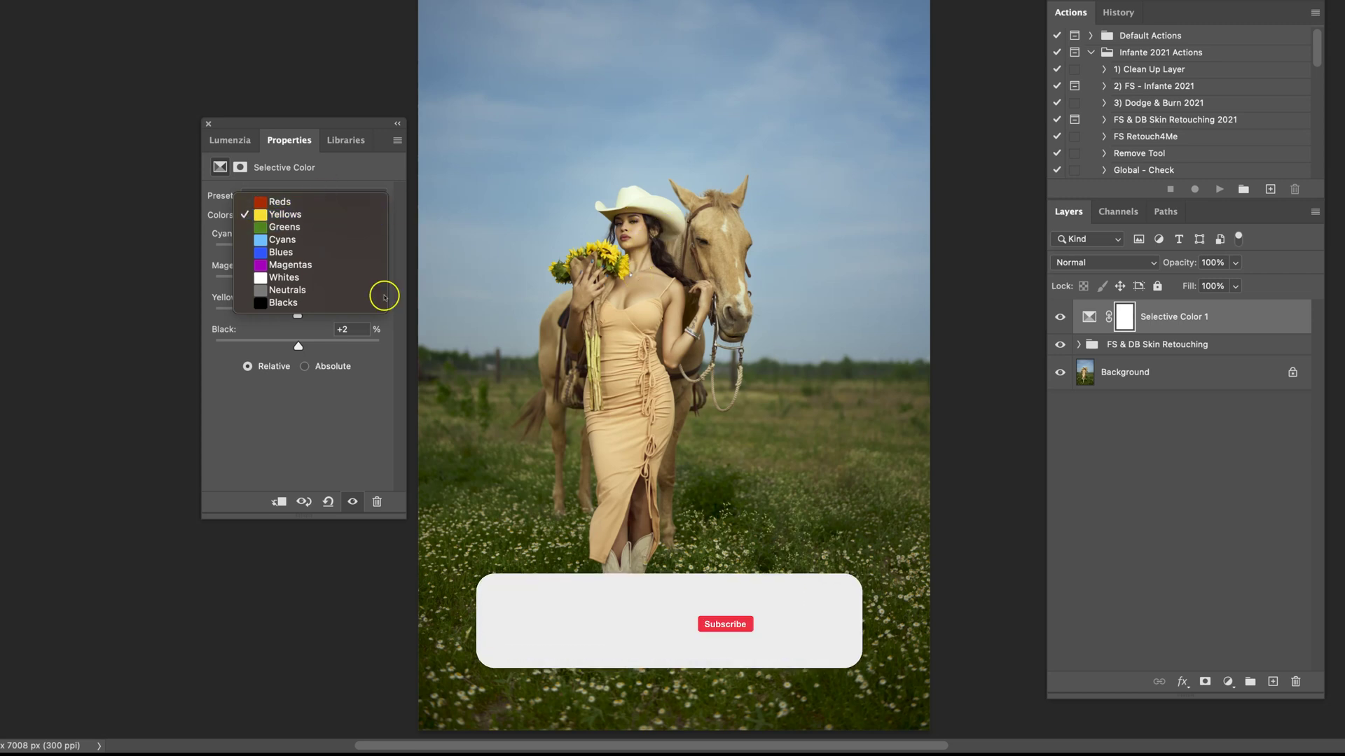
pyautogui.click(285, 227)
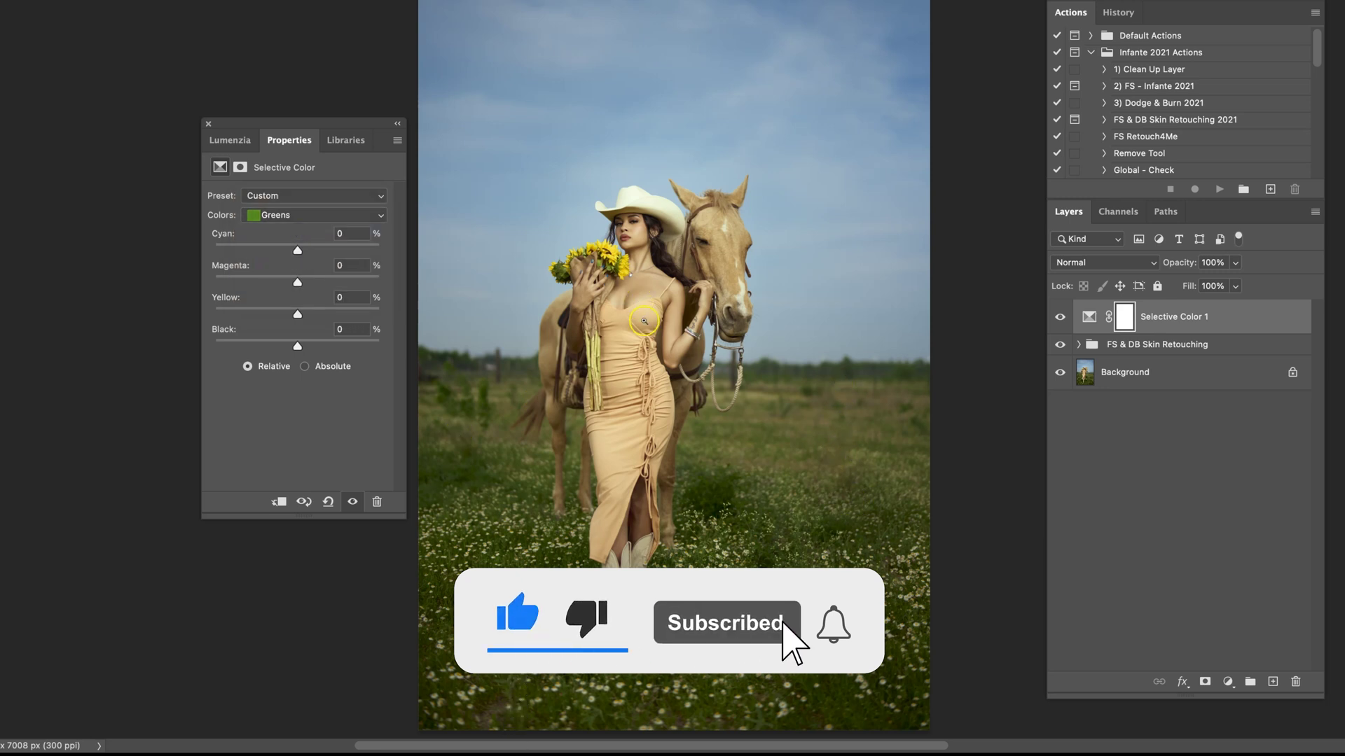
pyautogui.moveTo(297, 250); pyautogui.dragTo(286, 283)
pyautogui.click(297, 283)
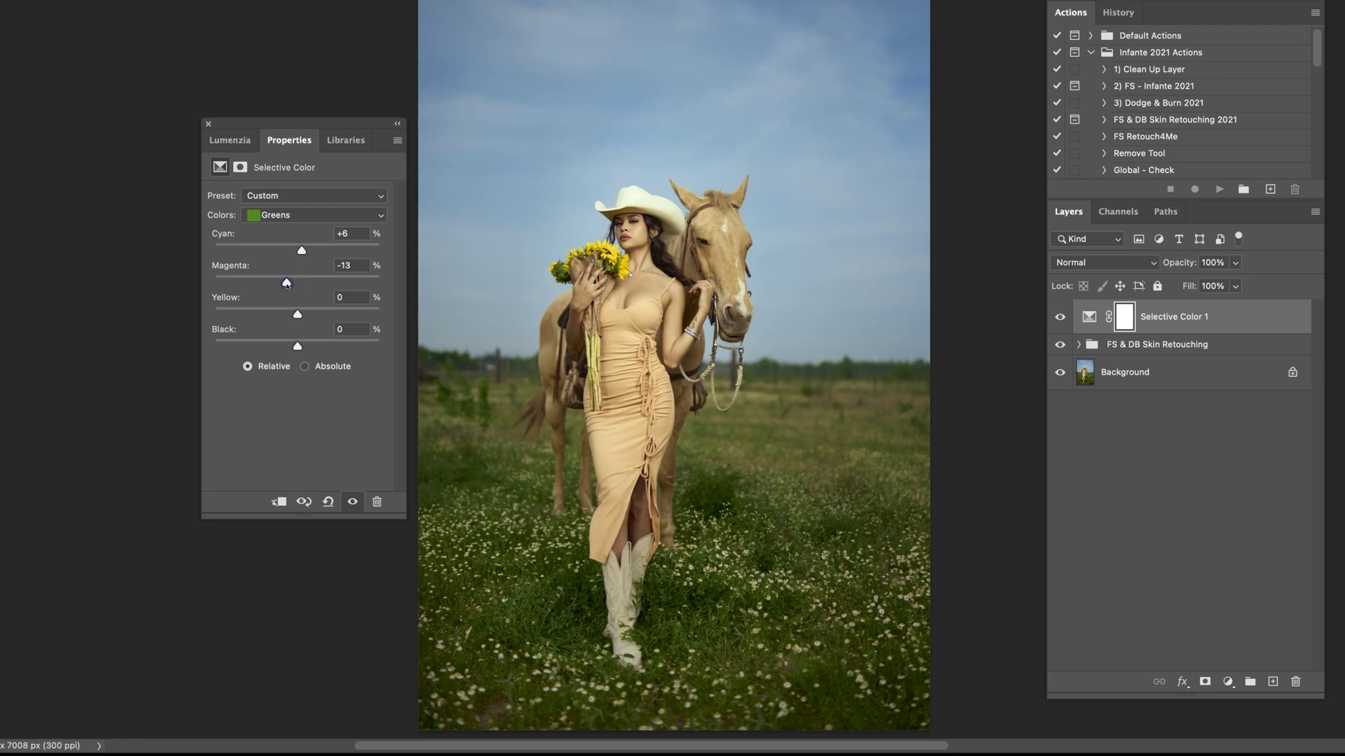
pyautogui.moveTo(297, 315); pyautogui.dragTo(299, 314)
pyautogui.click(289, 215)
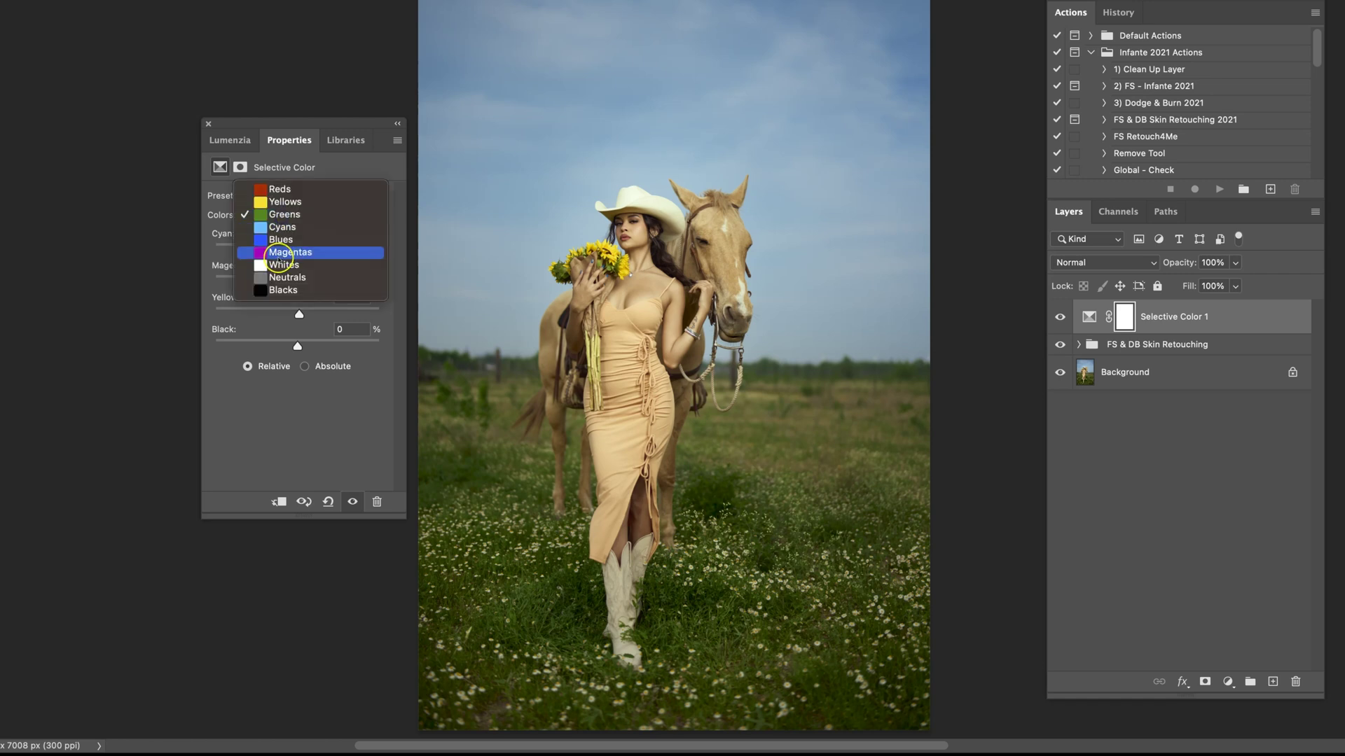
# Set the Blues to Cyan +10, Magenta +2, Yellow -2, Black +4
pyautogui.click(281, 240)
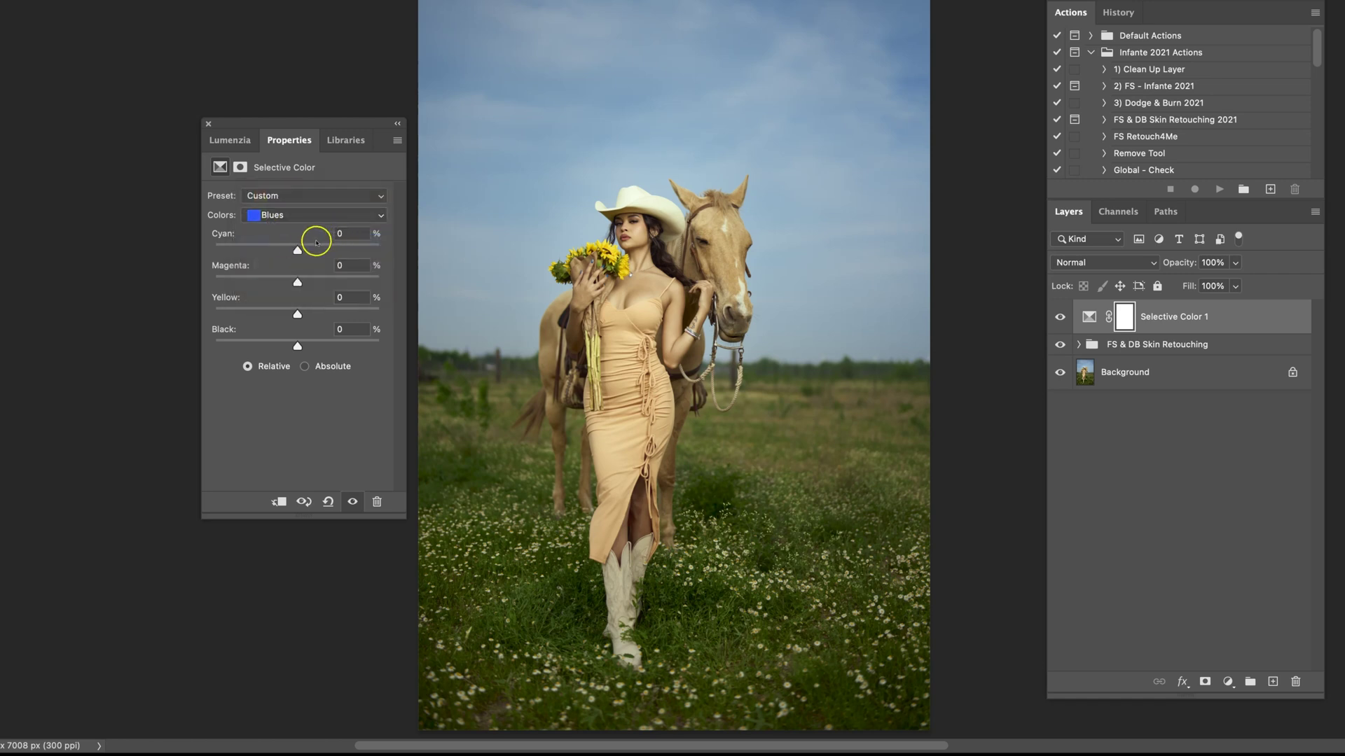
pyautogui.moveTo(294, 253); pyautogui.dragTo(305, 251)
pyautogui.moveTo(297, 283); pyautogui.dragTo(295, 315)
pyautogui.moveTo(296, 347); pyautogui.dragTo(298, 348)
pyautogui.moveTo(299, 348); pyautogui.dragTo(300, 348)
# Compare the image with and without Selective Color 1, including a close-up of the face
pyautogui.click(1058, 317)
pyautogui.click(1058, 317)
pyautogui.click(1058, 317)
pyautogui.click(1057, 318)
pyautogui.moveTo(622, 205); pyautogui.dragTo(975, 430)
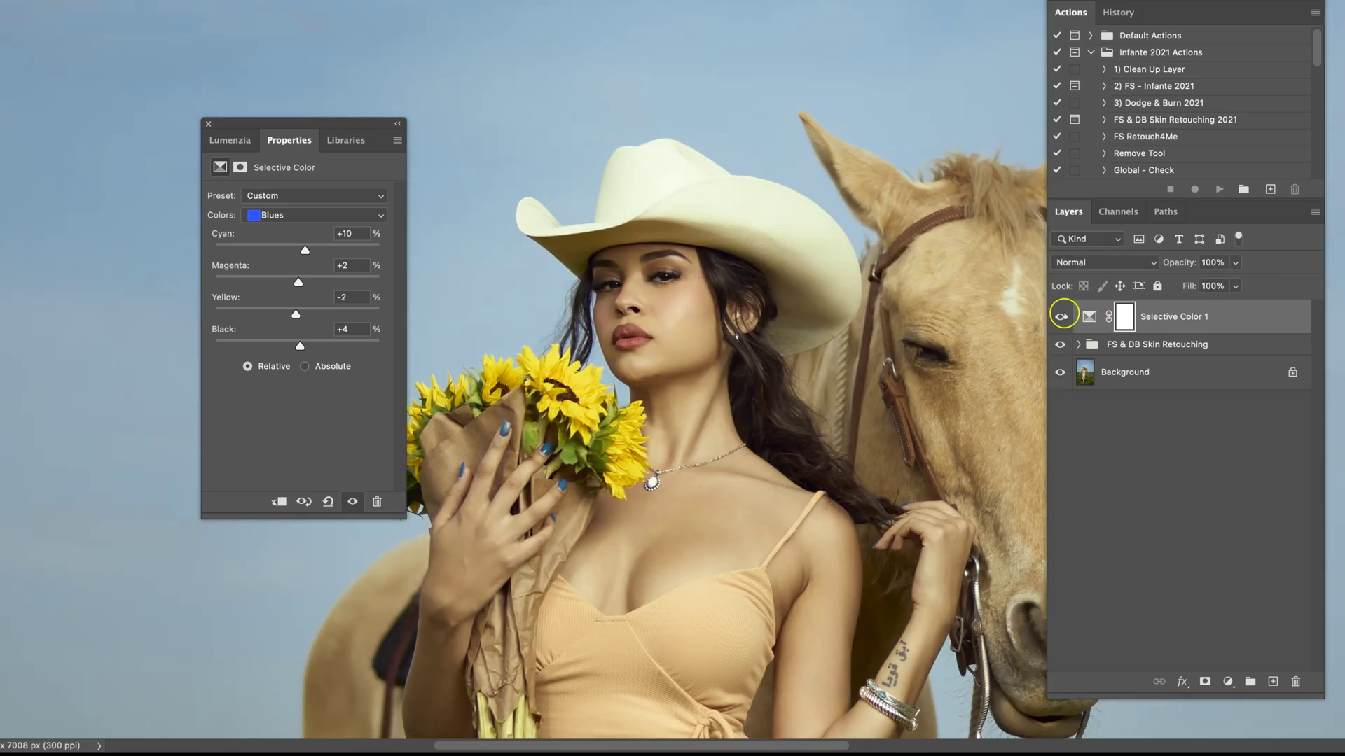
pyautogui.click(1061, 316)
pyautogui.click(1061, 316)
pyautogui.click(1061, 316)
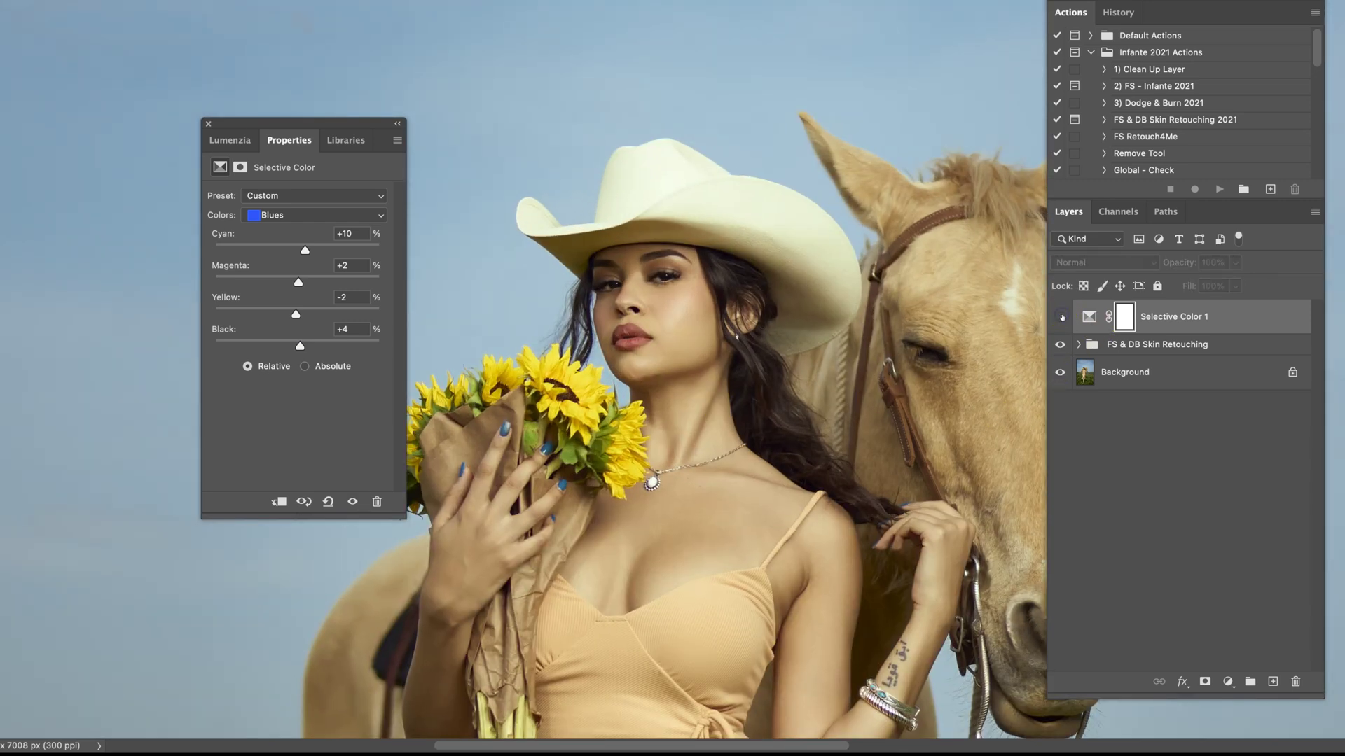
pyautogui.click(1060, 316)
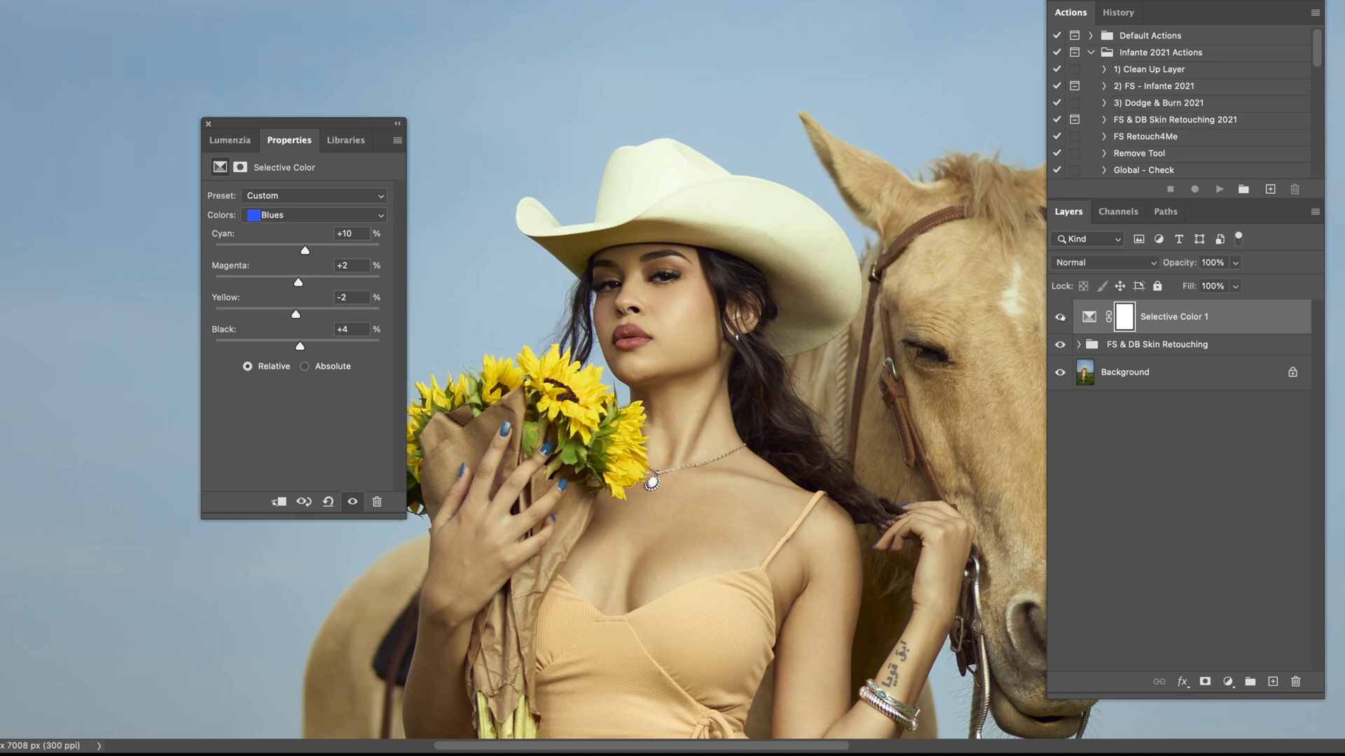
pyautogui.press('super+0')
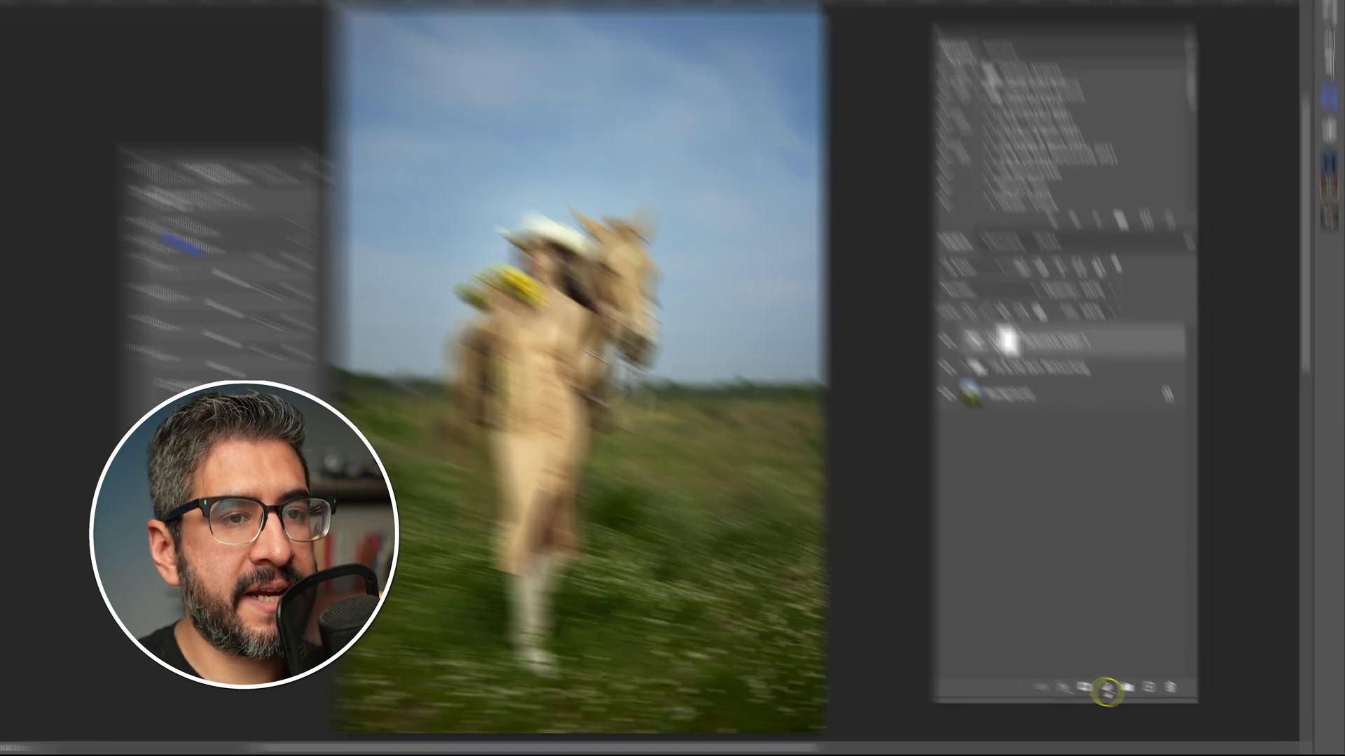
# Add a Color Lookup adjustment layer above Selective Color 1
pyautogui.click(1107, 691)
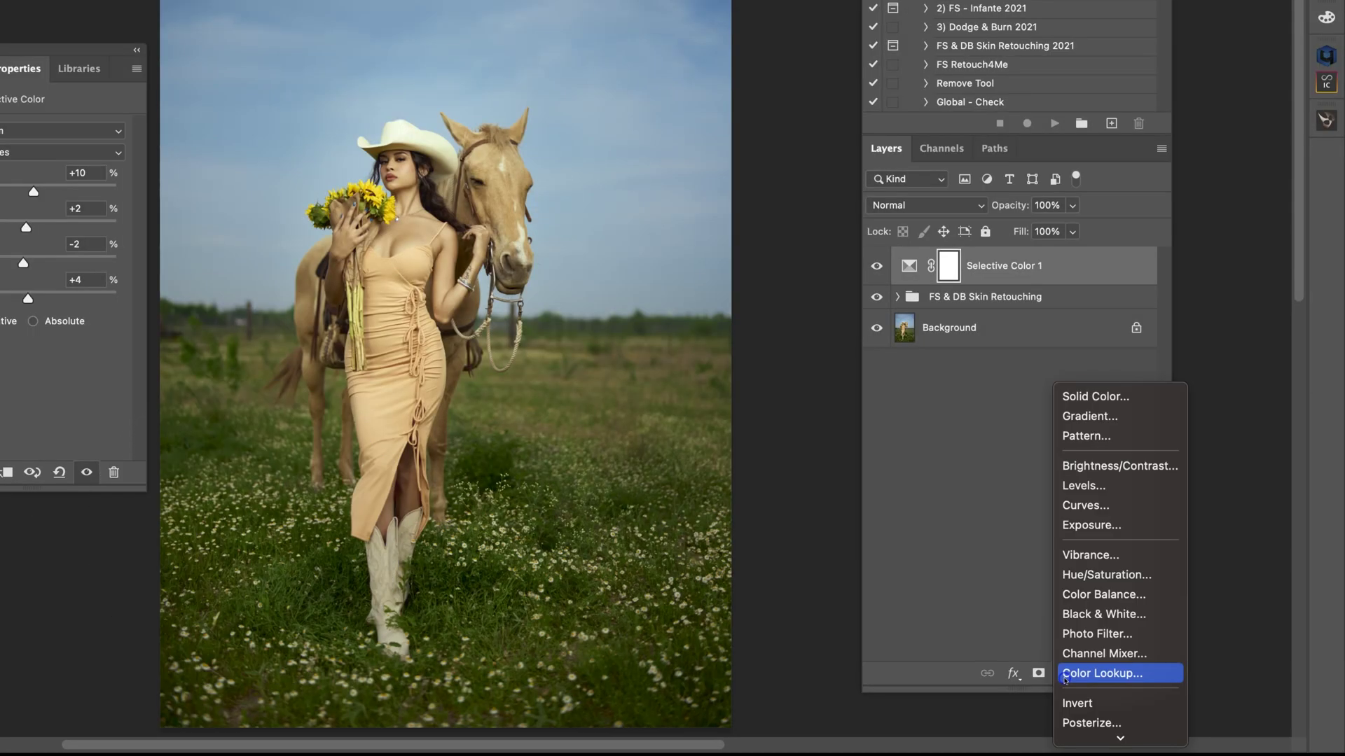
pyautogui.click(969, 438)
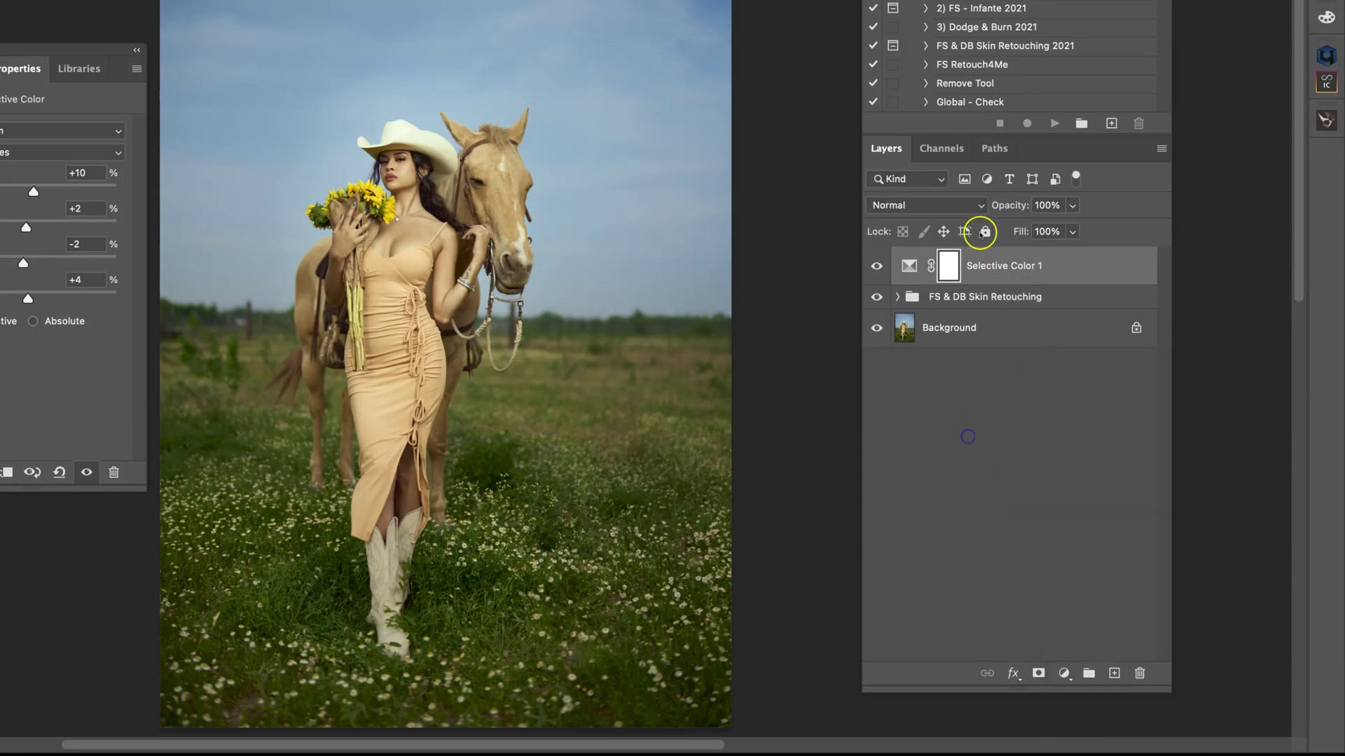
pyautogui.click(1065, 673)
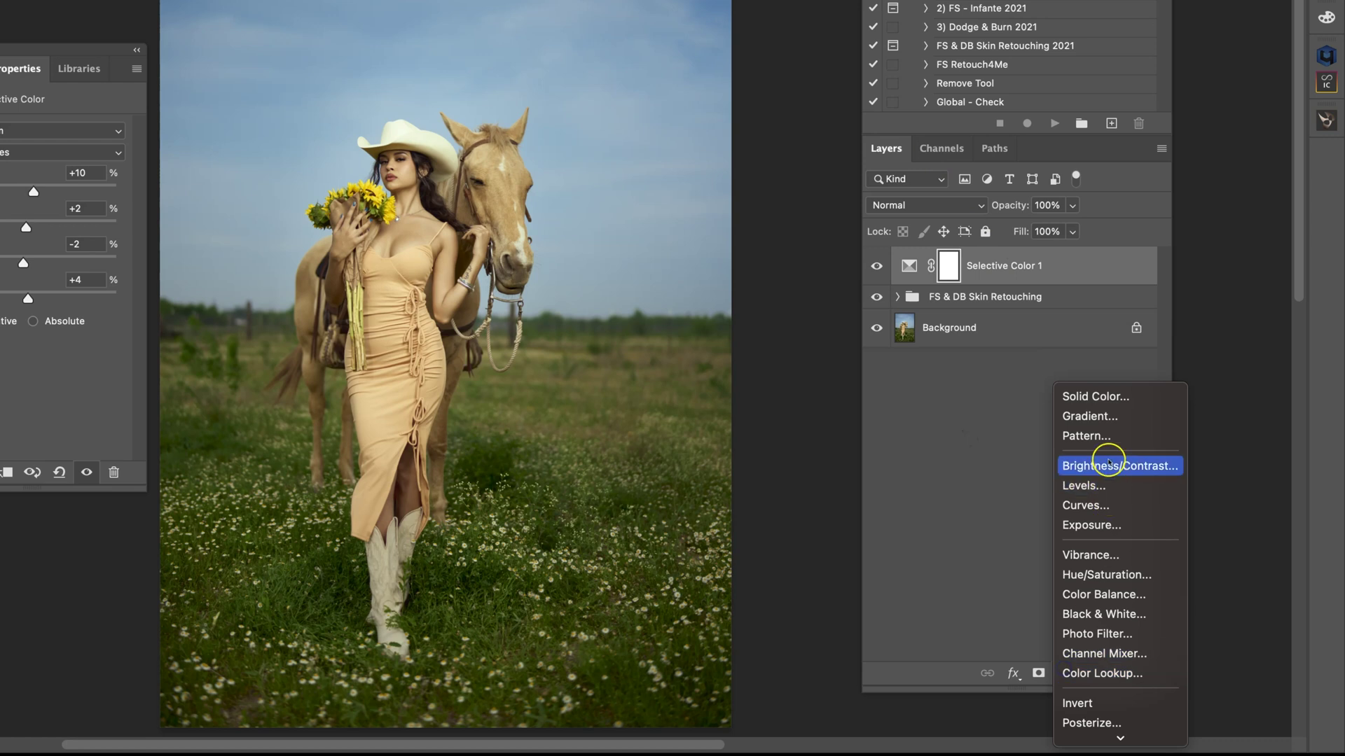
pyautogui.scroll(-2, 1114, 646)
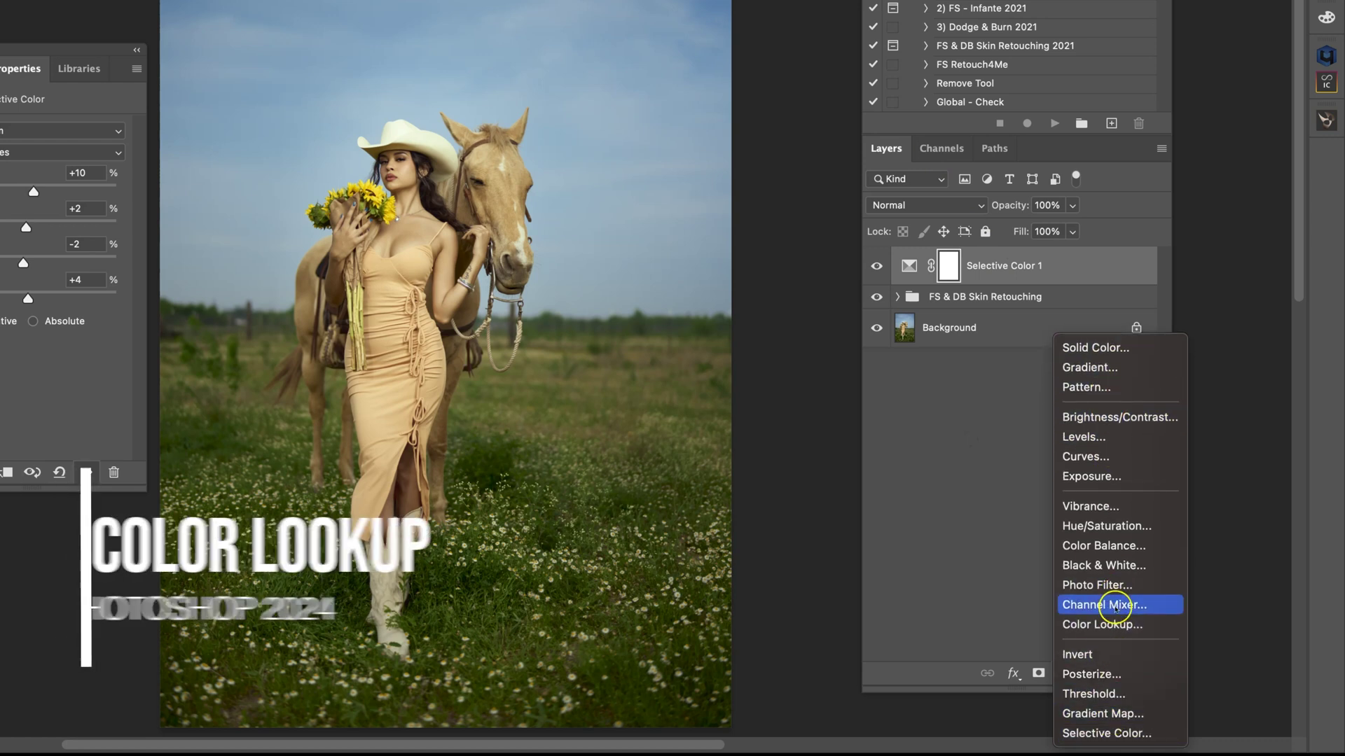
pyautogui.click(1113, 624)
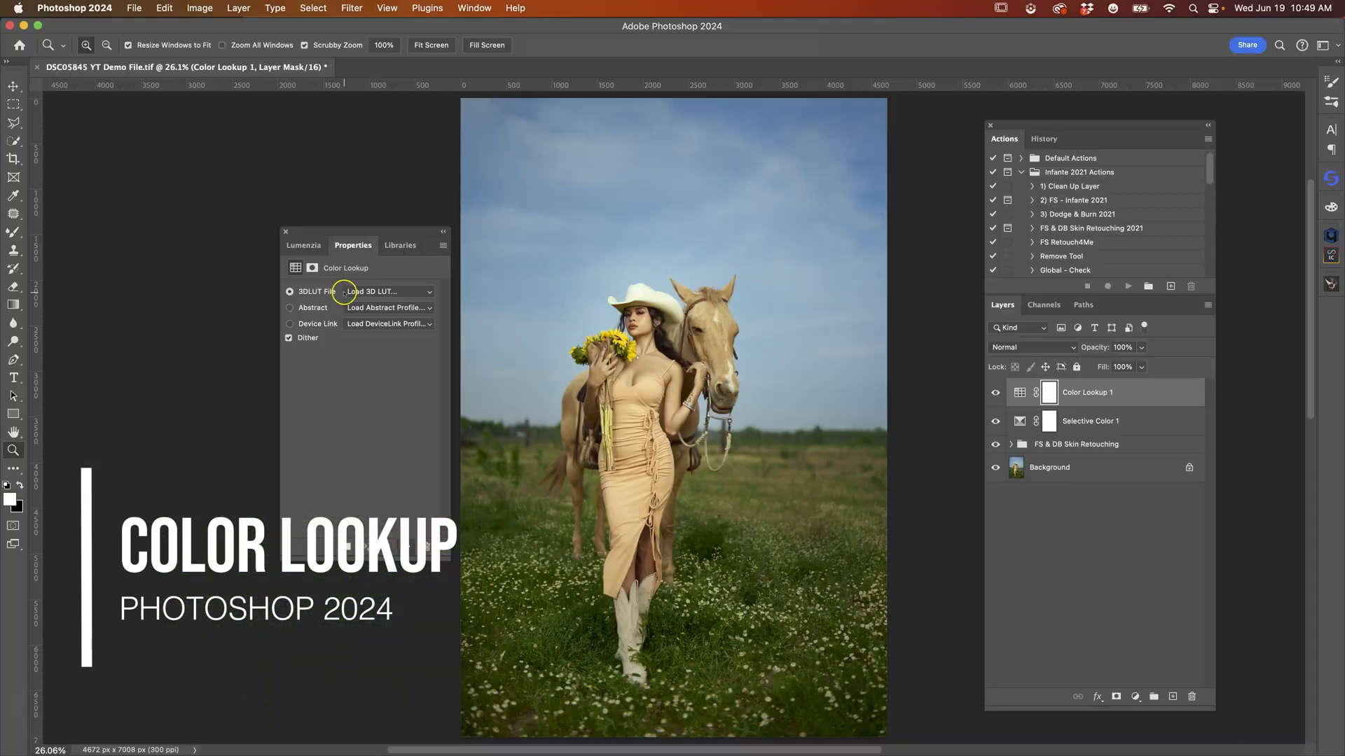
# Load Cowgirl Brown.cube from the Luts folder as its 3D LUT
pyautogui.click(396, 292)
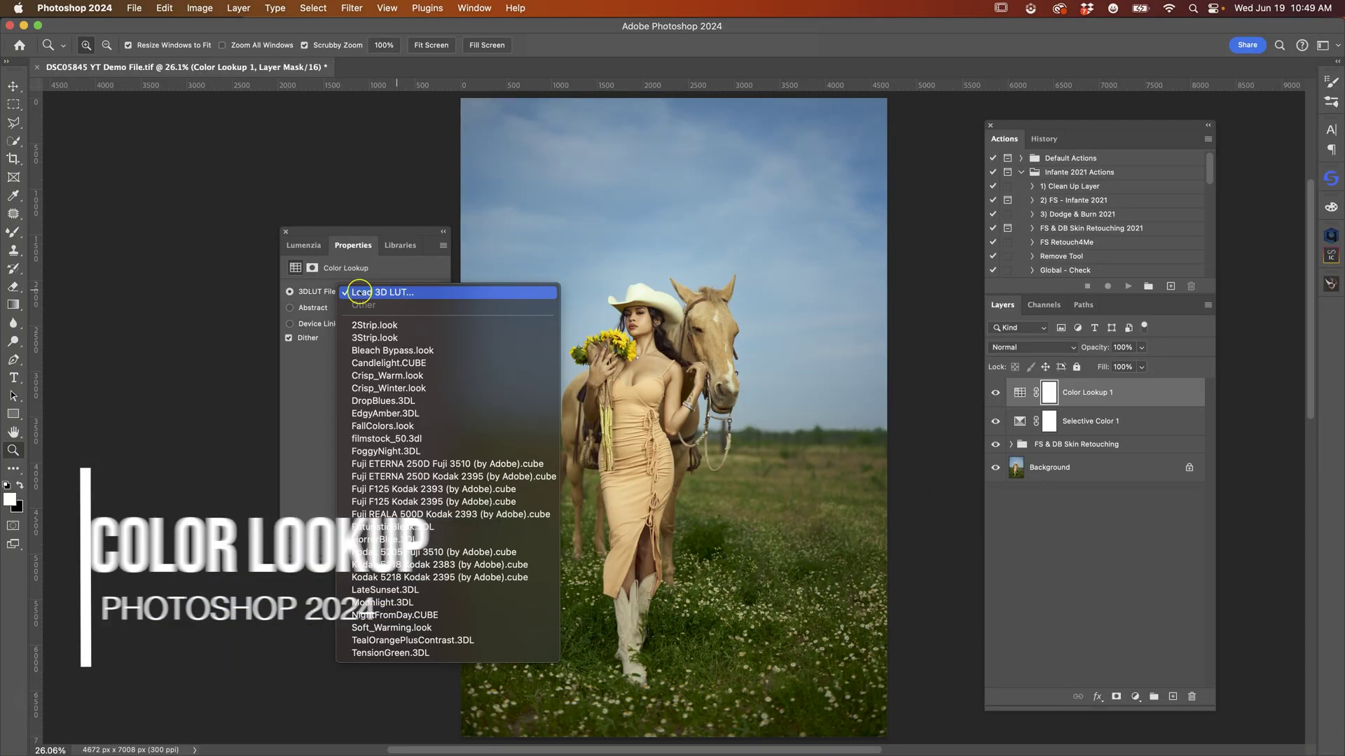
pyautogui.click(379, 292)
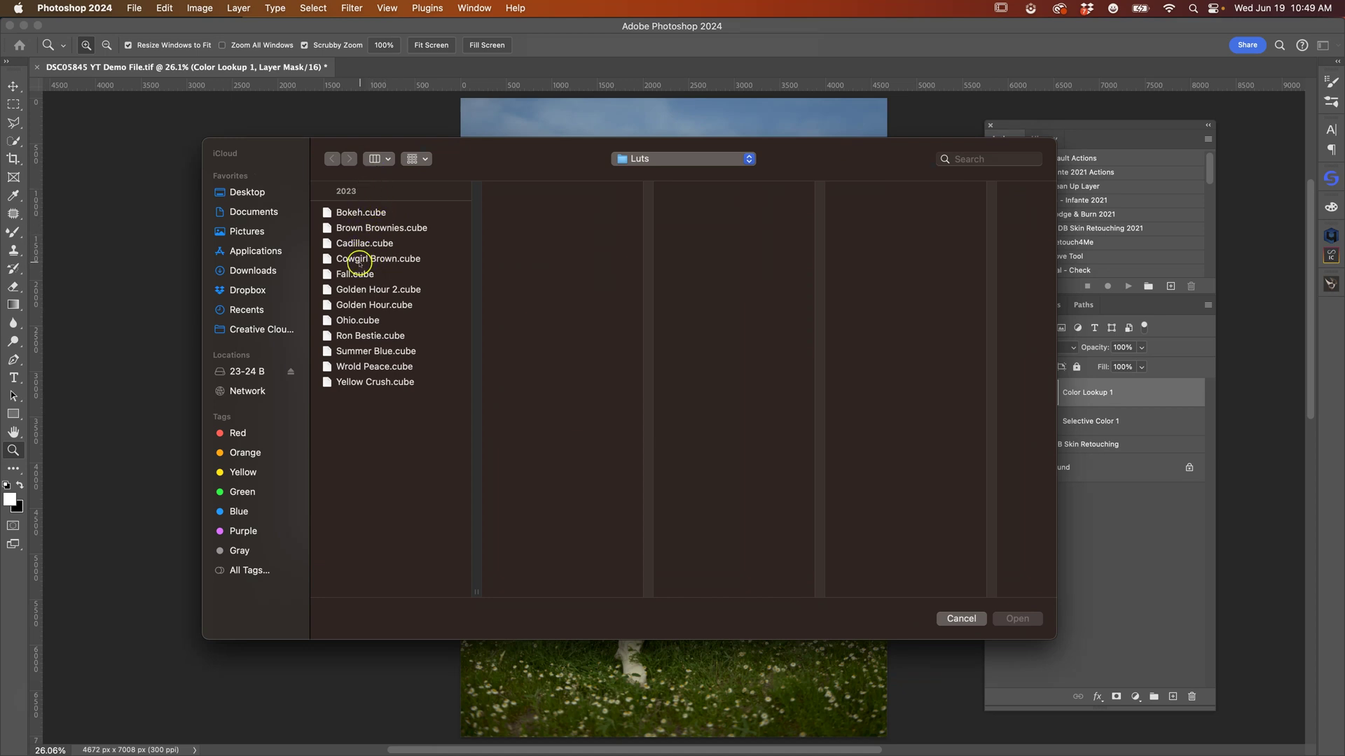
pyautogui.click(389, 259)
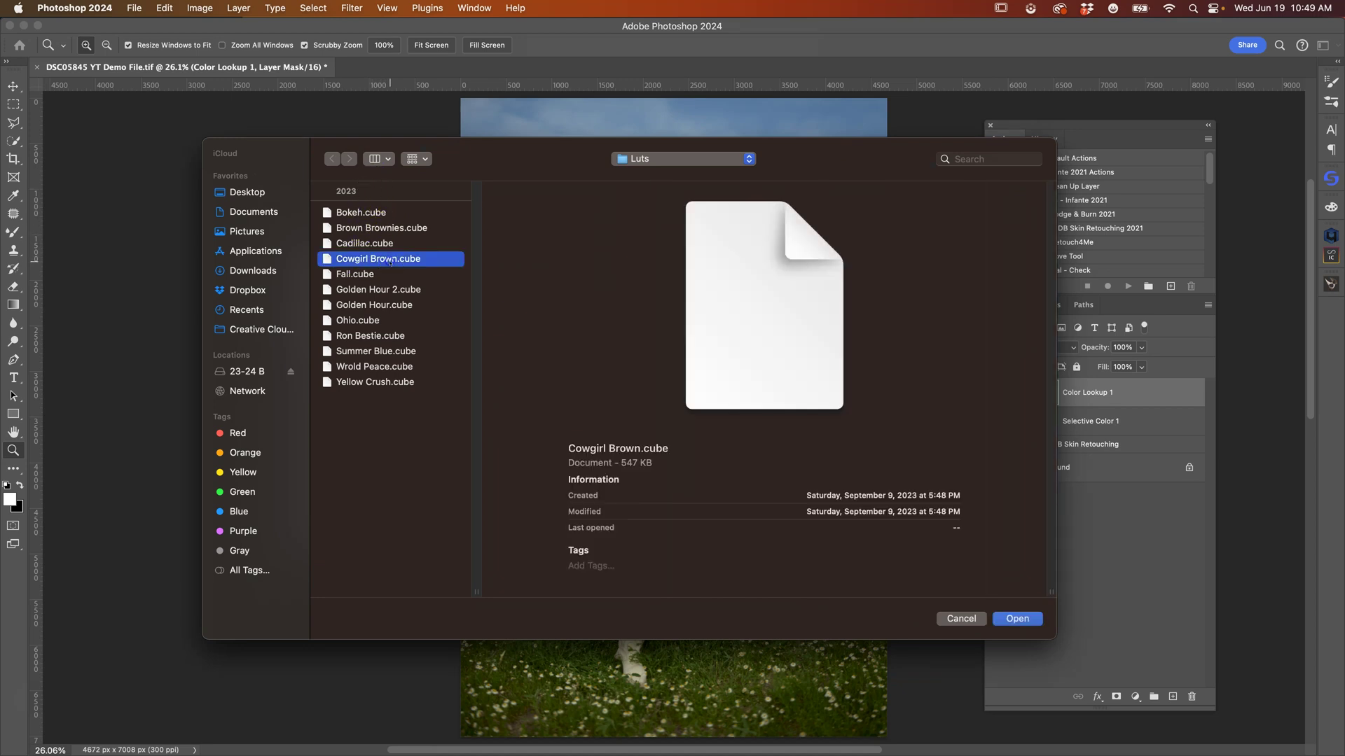
pyautogui.click(1022, 621)
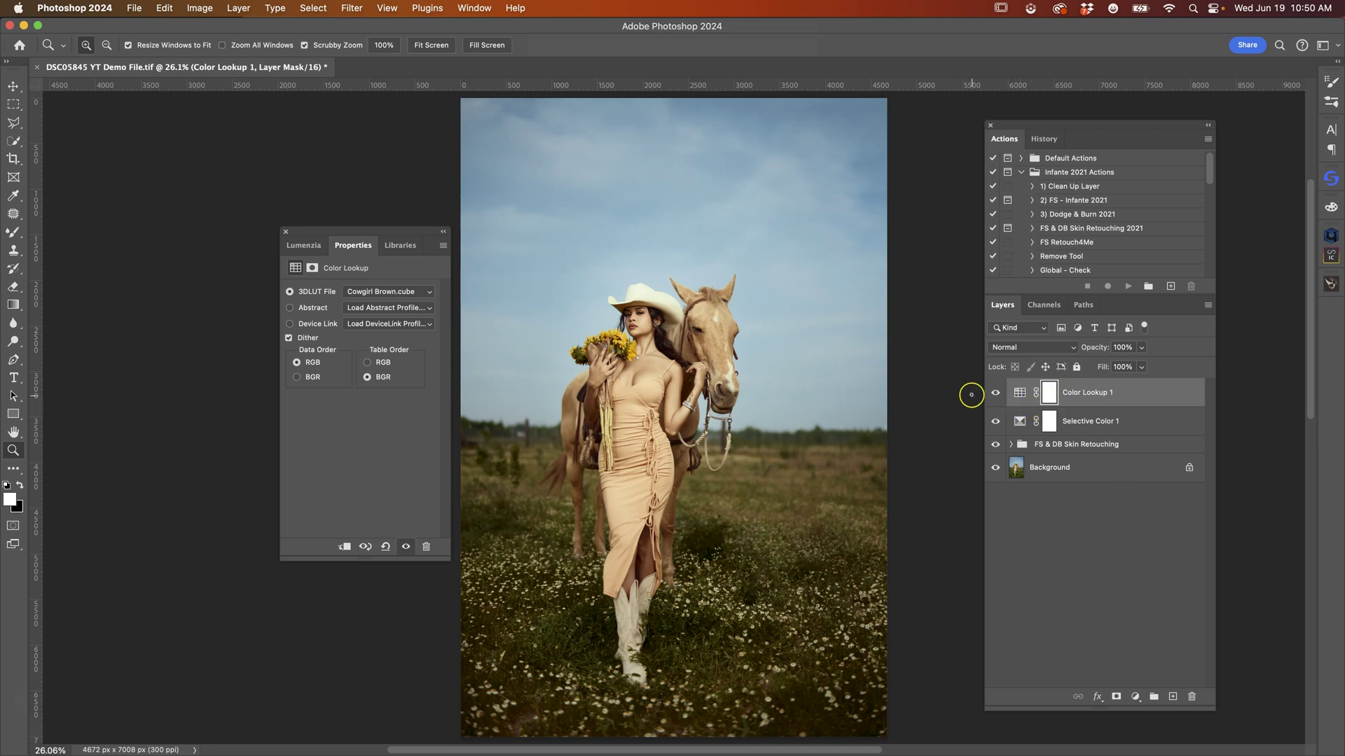
pyautogui.click(994, 393)
# Toggle Color Lookup 1 on and off to judge the Cowgirl Brown grade
pyautogui.click(994, 393)
pyautogui.click(994, 393)
pyautogui.click(995, 393)
pyautogui.click(995, 393)
pyautogui.click(995, 393)
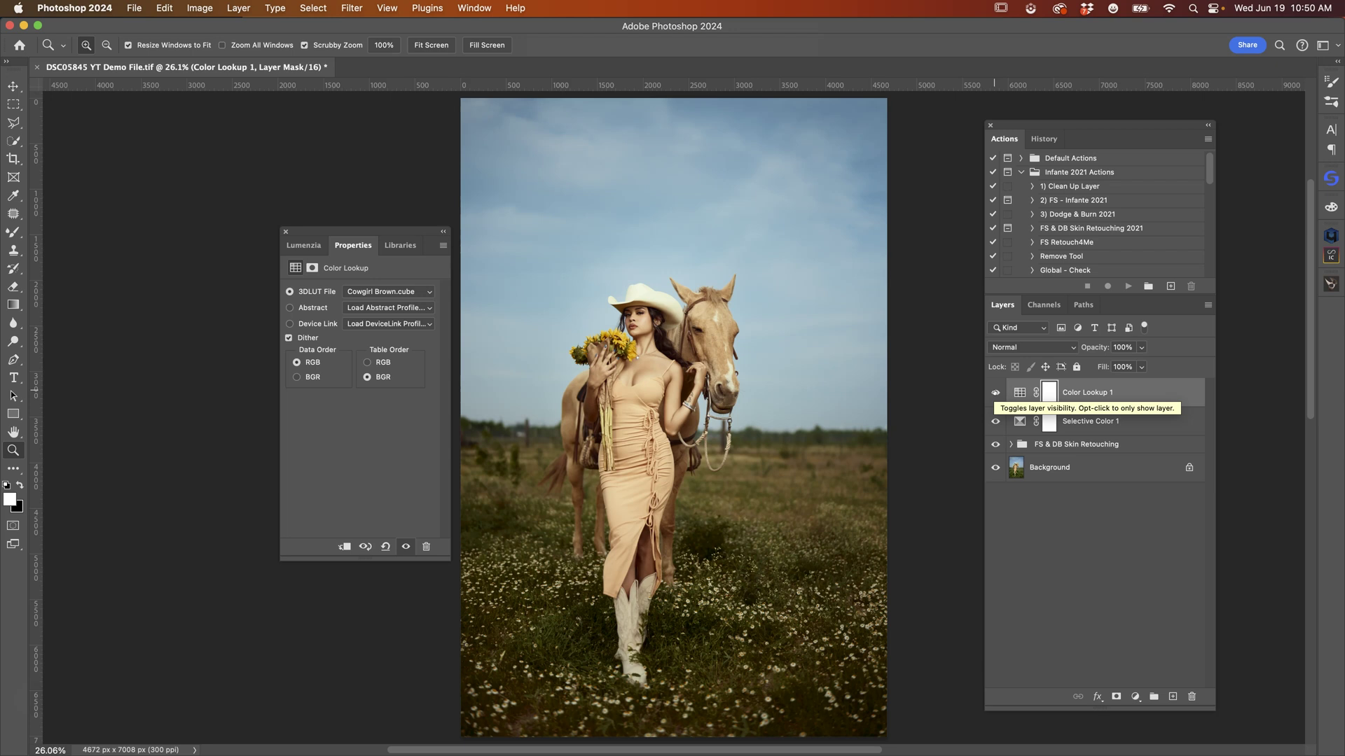
pyautogui.click(995, 392)
pyautogui.click(996, 392)
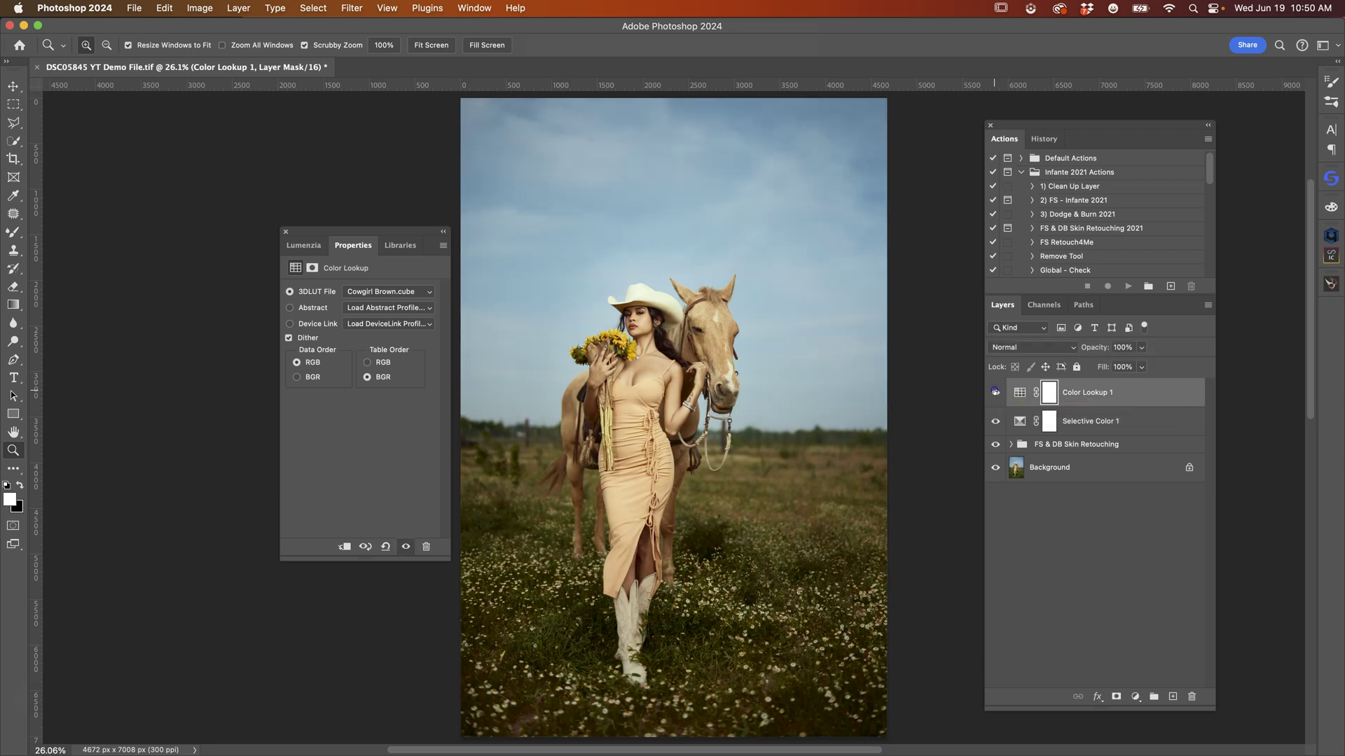
pyautogui.click(996, 392)
pyautogui.click(996, 392)
pyautogui.click(1089, 393)
# Lower Color Lookup 1's opacity to 50% and compare with it hidden
pyautogui.click(1141, 347)
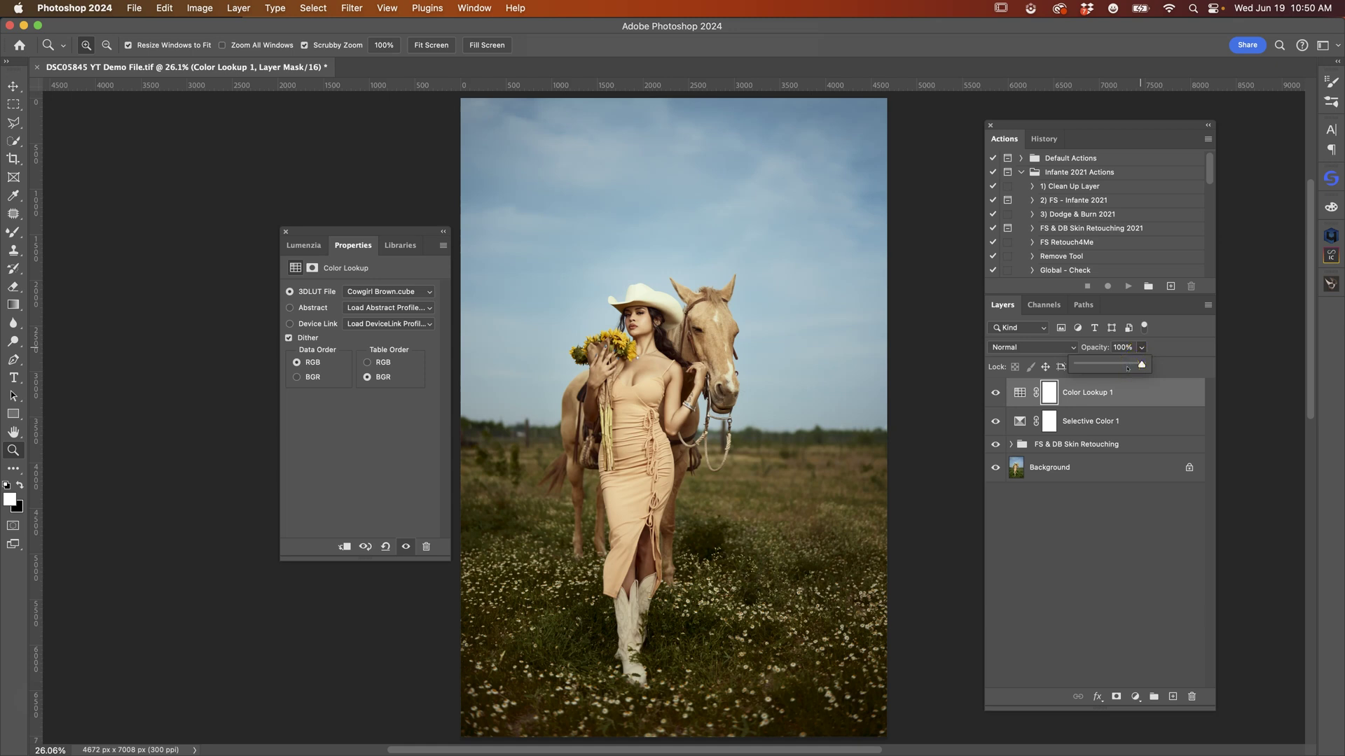
pyautogui.moveTo(1129, 366); pyautogui.dragTo(1114, 365)
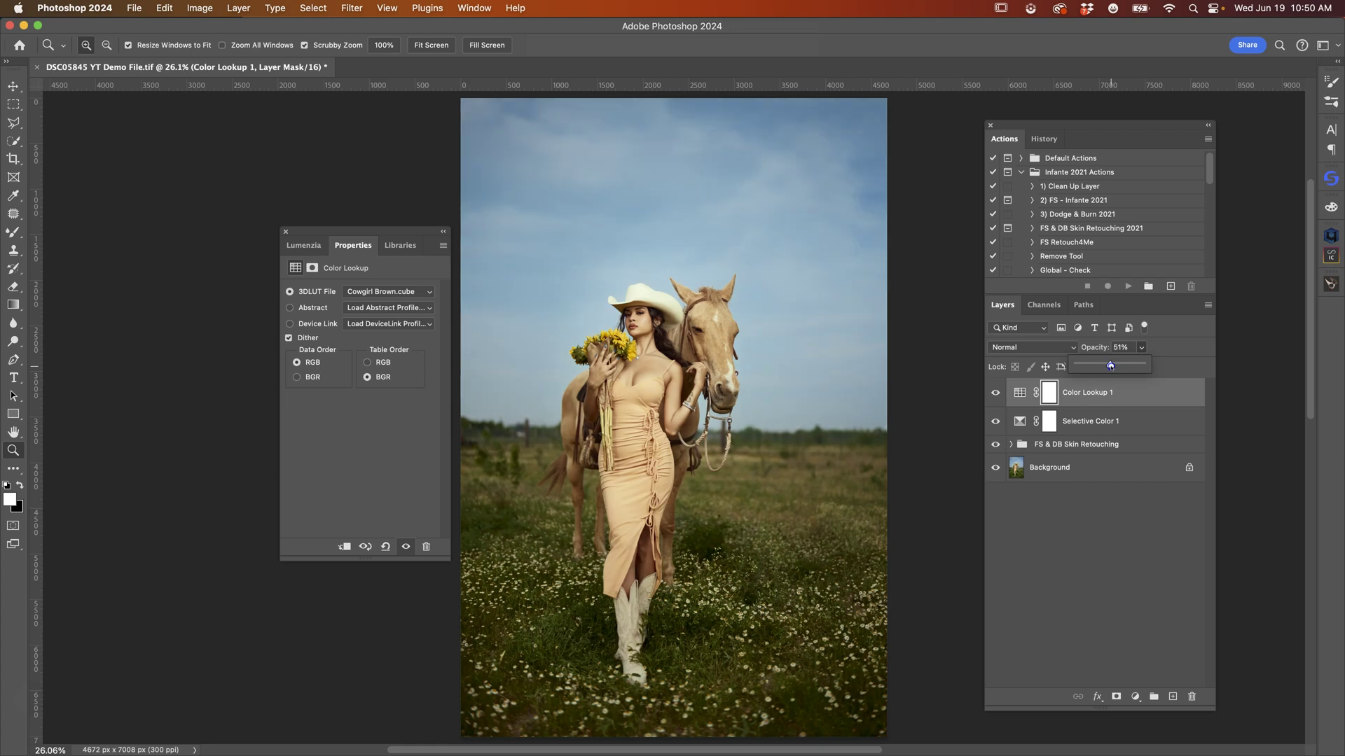
pyautogui.click(994, 393)
pyautogui.click(995, 393)
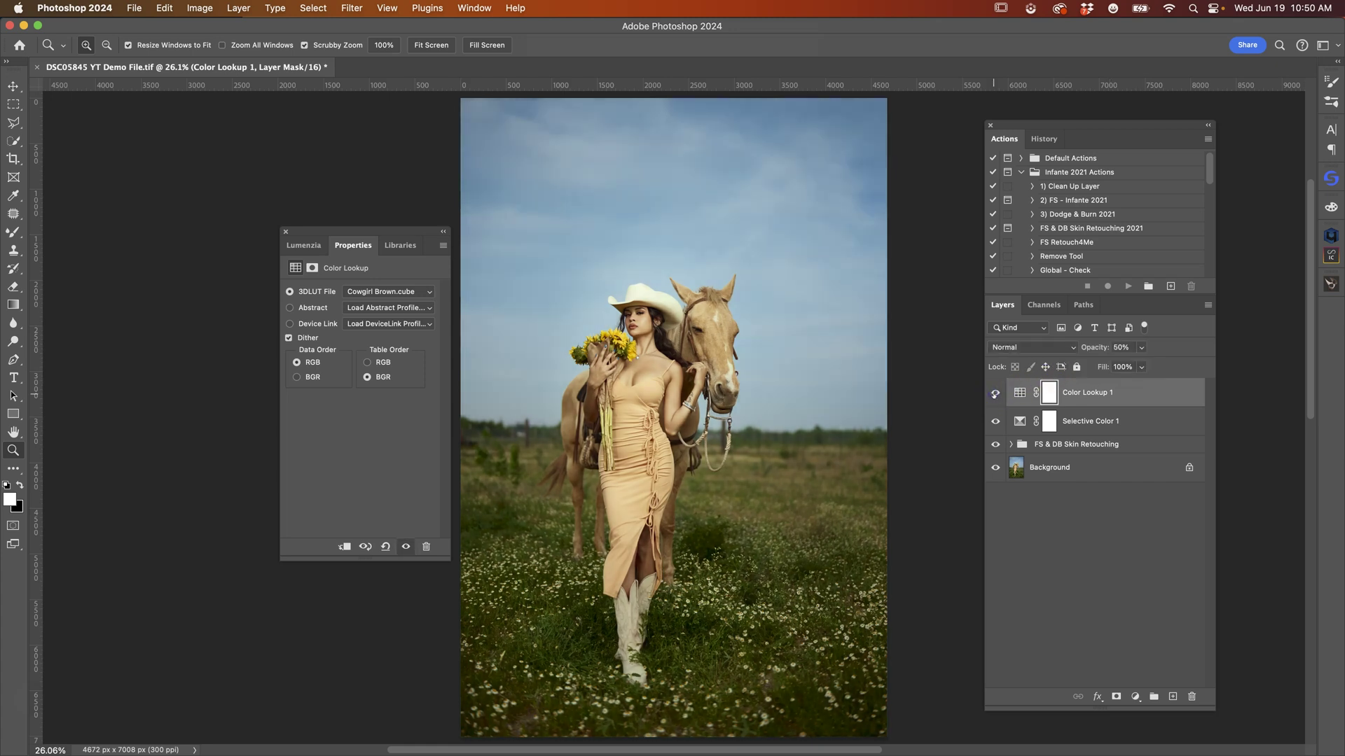
# Reduce Color Lookup 1's opacity further to 35% and compare again
pyautogui.click(1142, 347)
pyautogui.moveTo(1141, 363); pyautogui.dragTo(1131, 364)
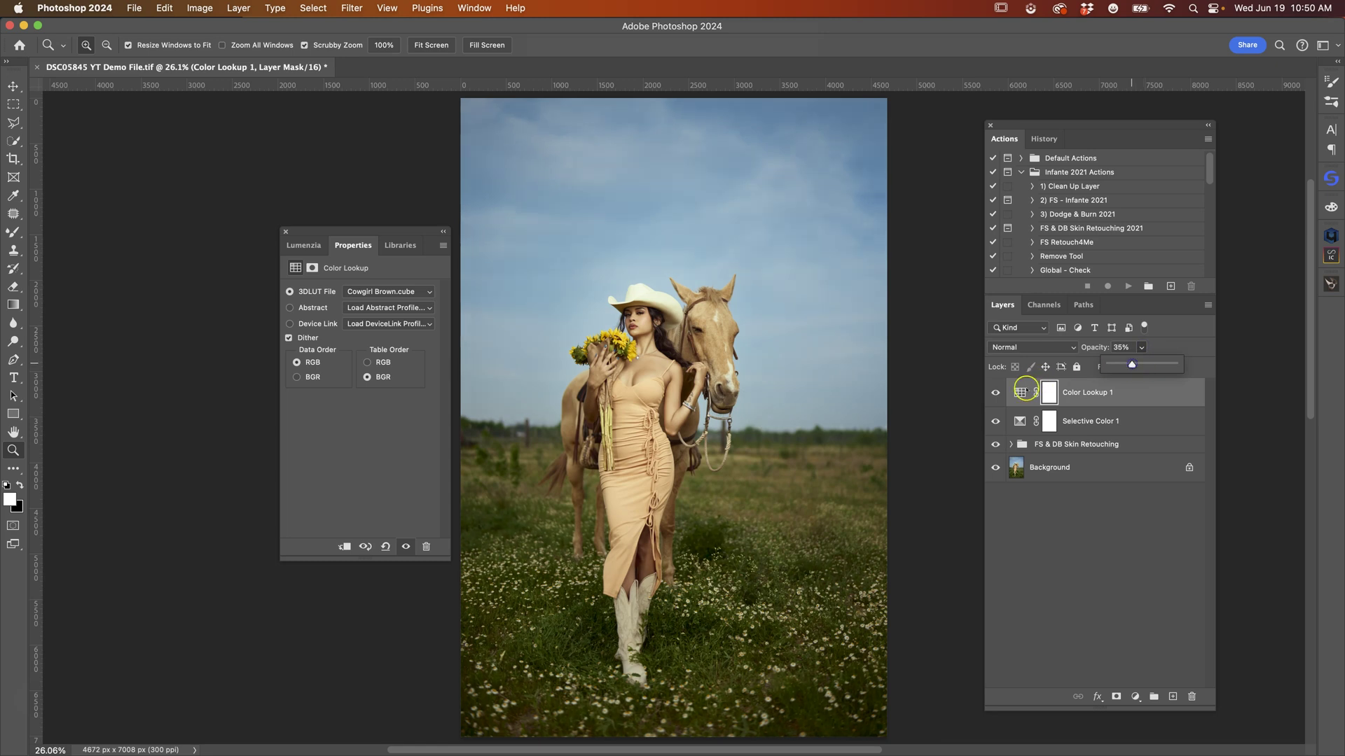
pyautogui.click(996, 393)
pyautogui.click(996, 394)
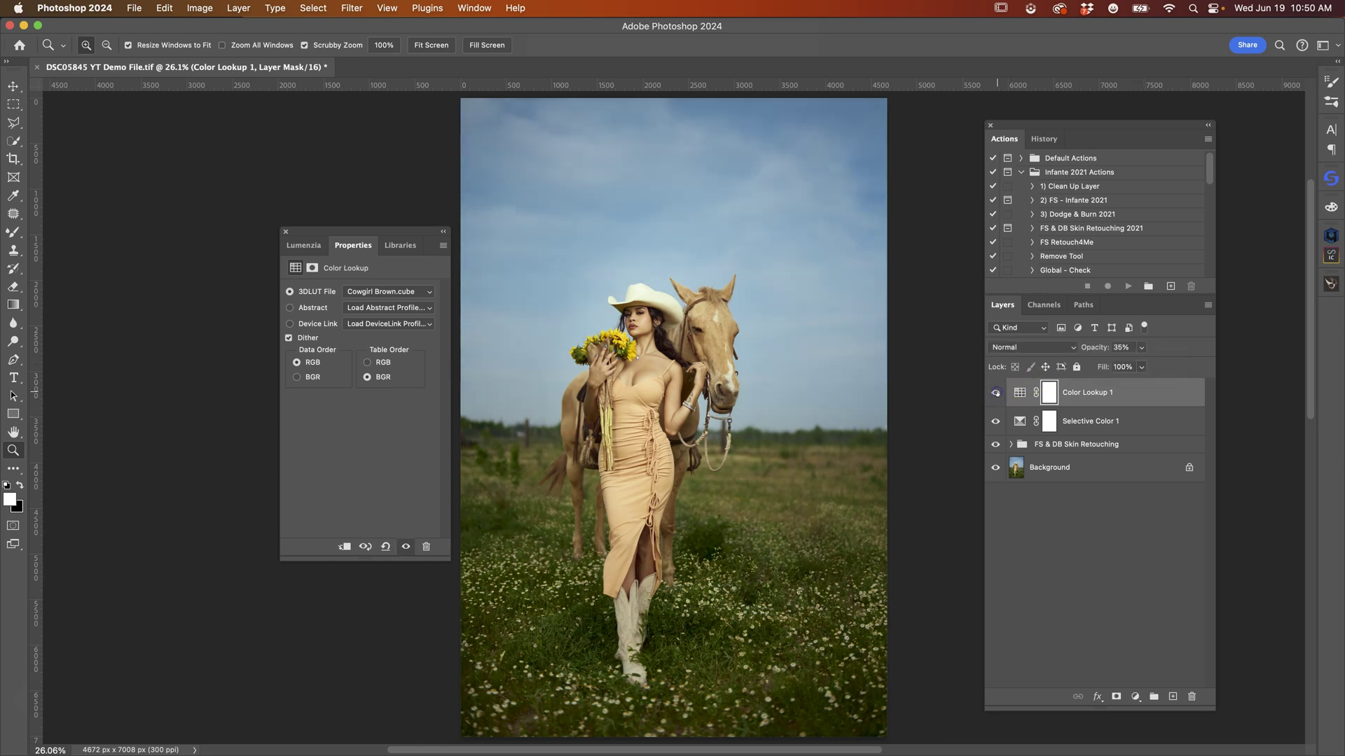
pyautogui.click(996, 393)
pyautogui.click(995, 393)
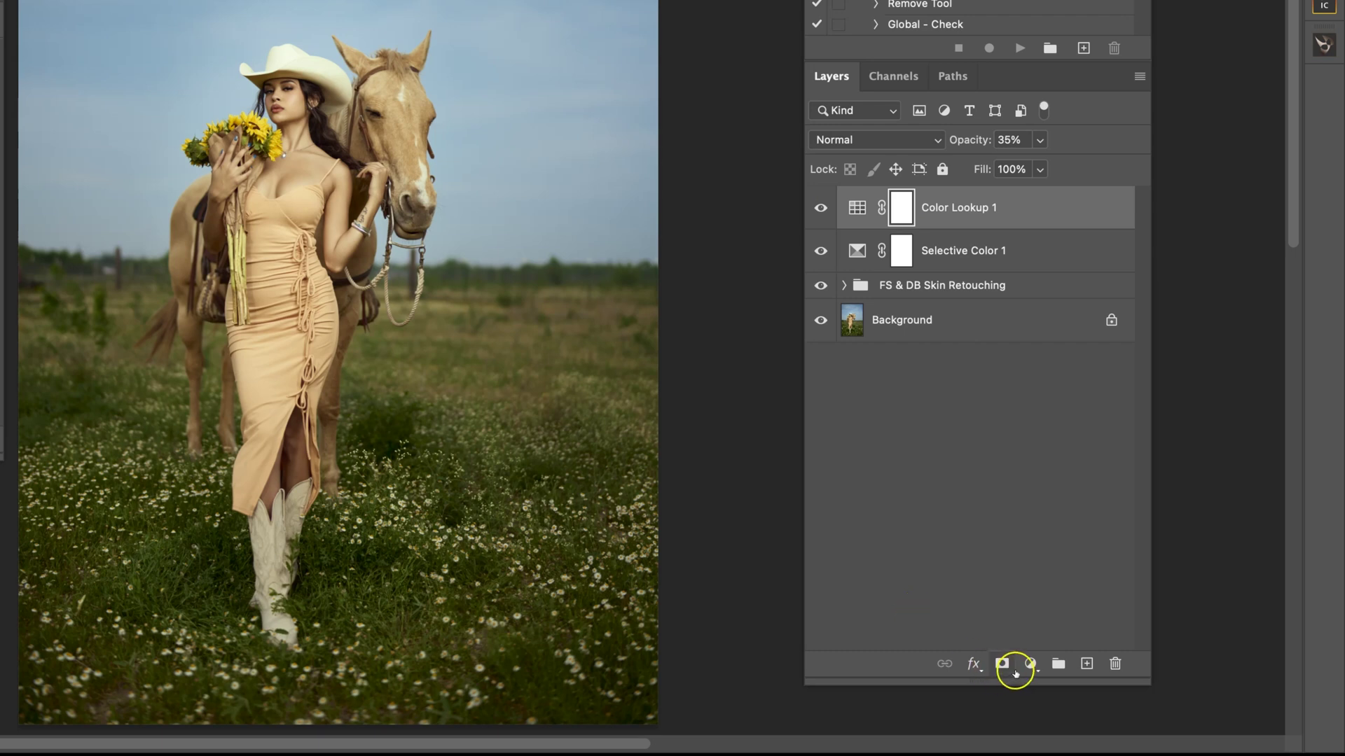
# Add a Solid Color fill layer in bright cyan, hex 00c6ff
pyautogui.click(1030, 663)
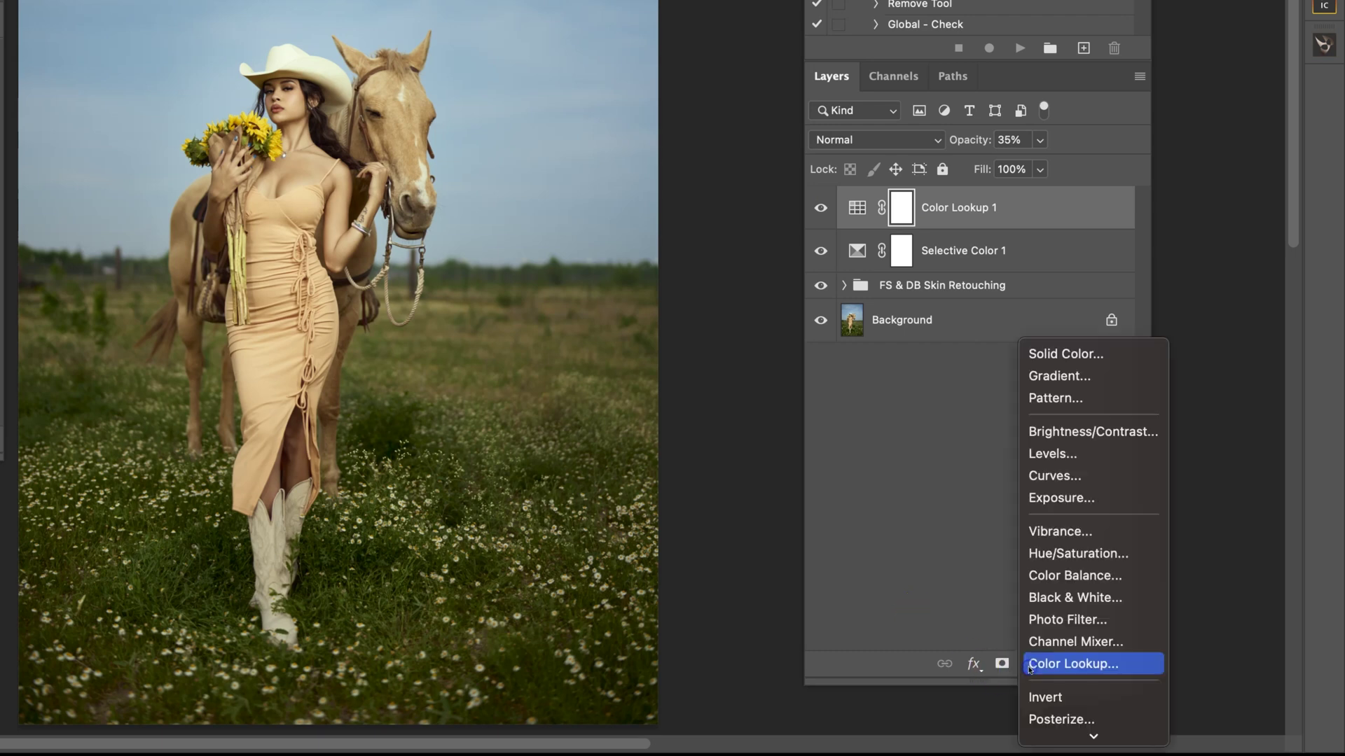
pyautogui.click(1063, 356)
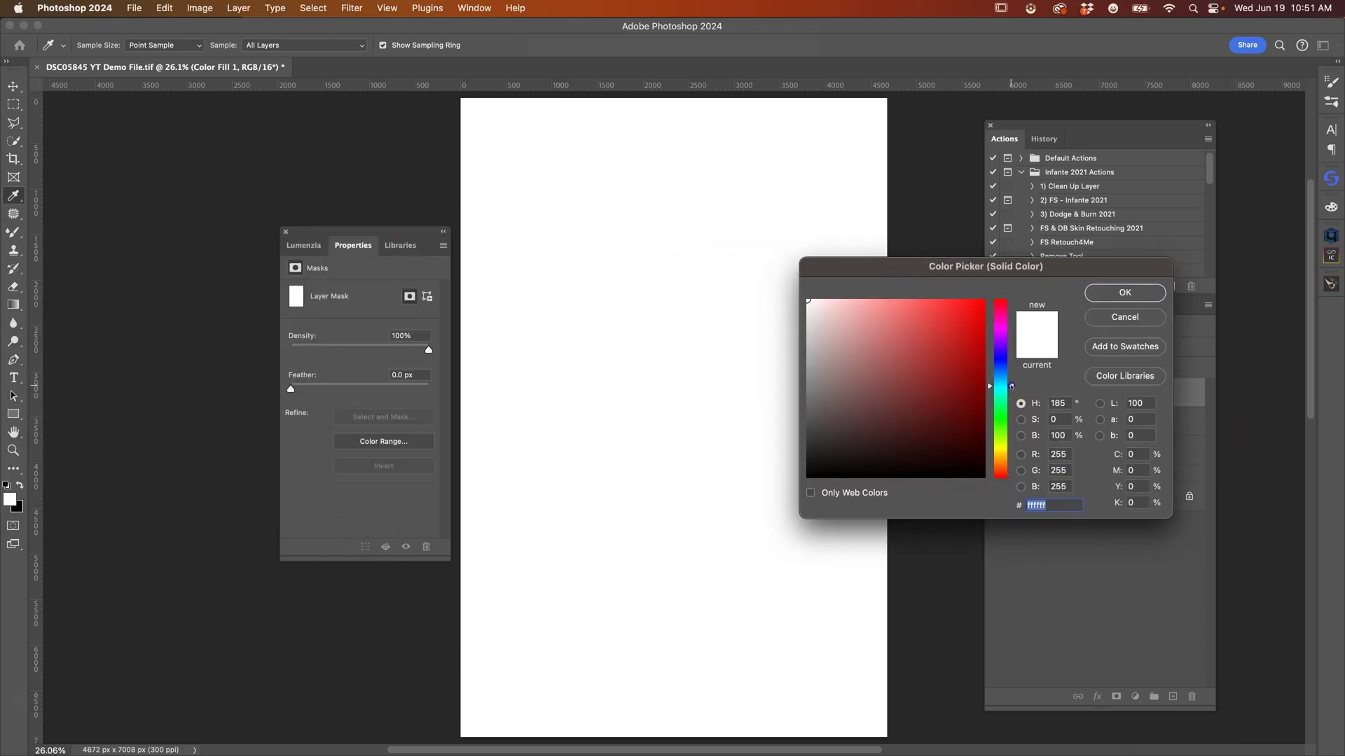
pyautogui.click(1010, 389)
pyautogui.click(984, 301)
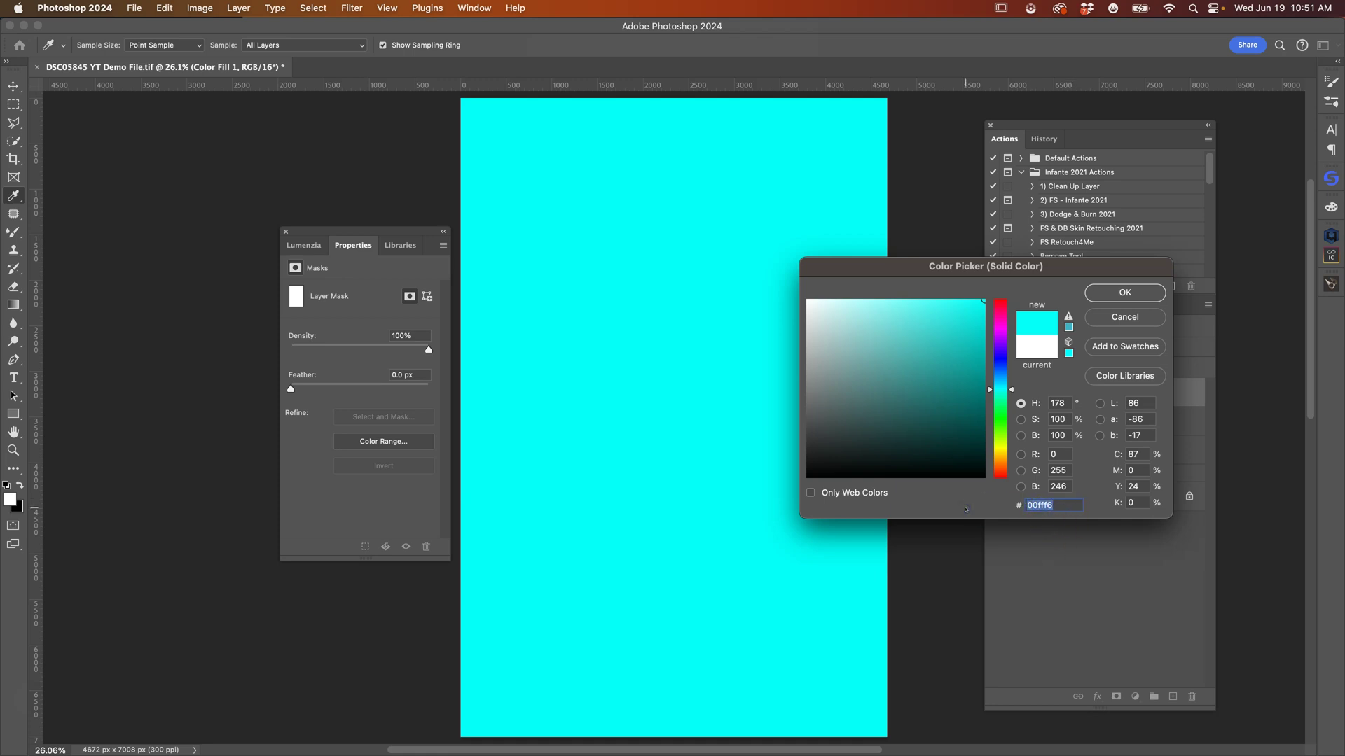
pyautogui.write('00')
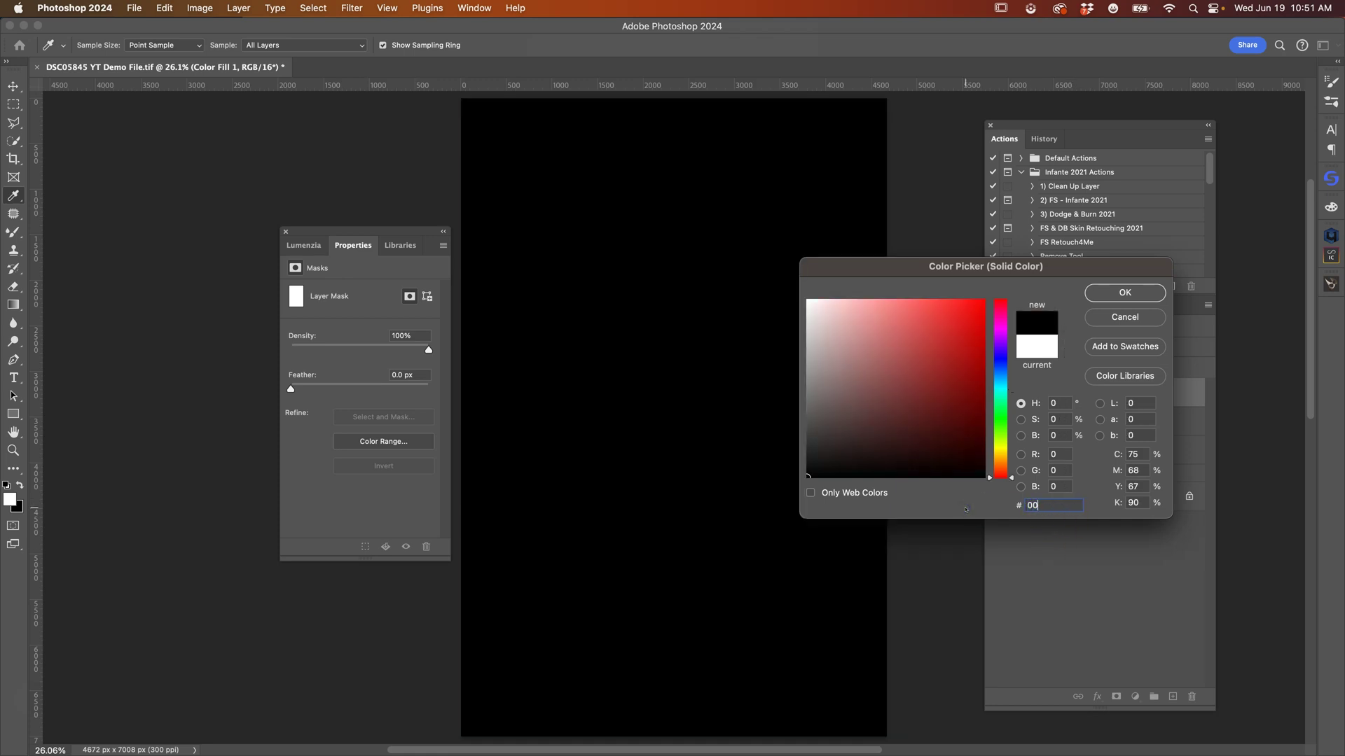
pyautogui.write('c')
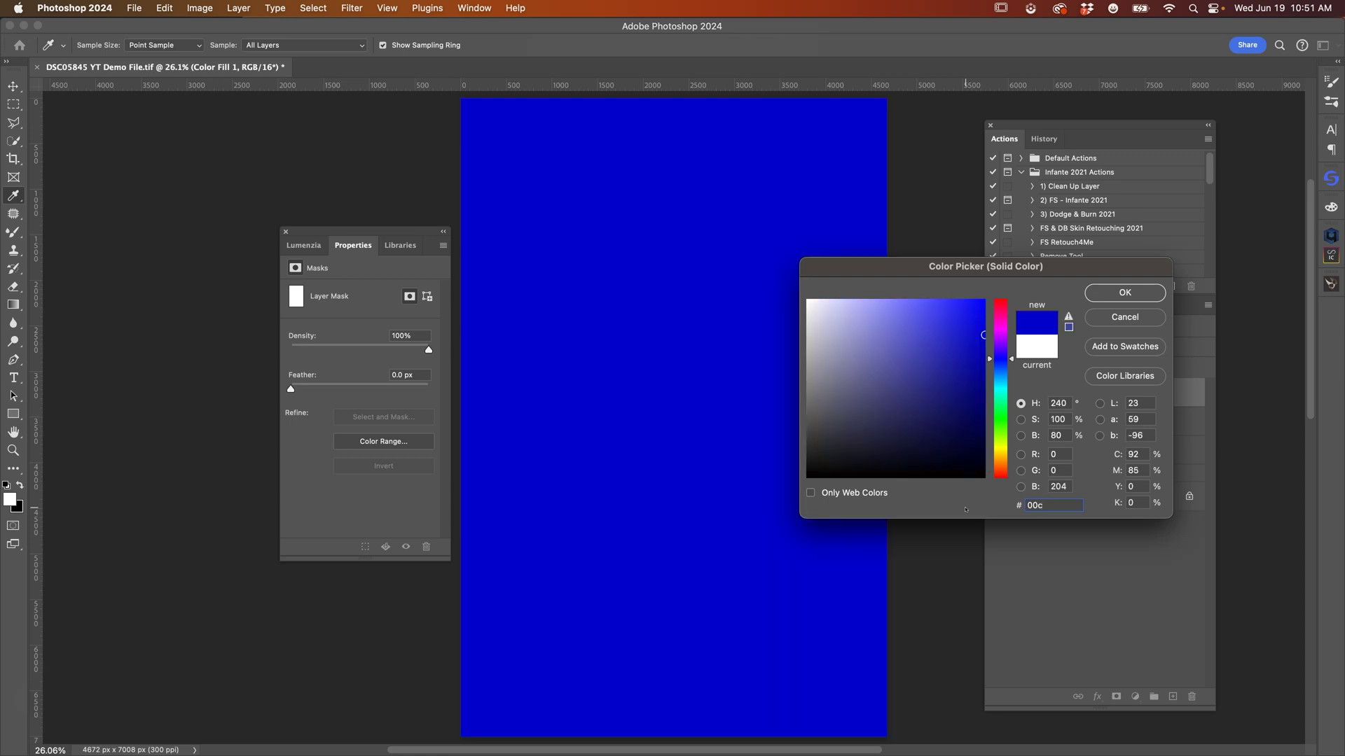
pyautogui.write('6ff')
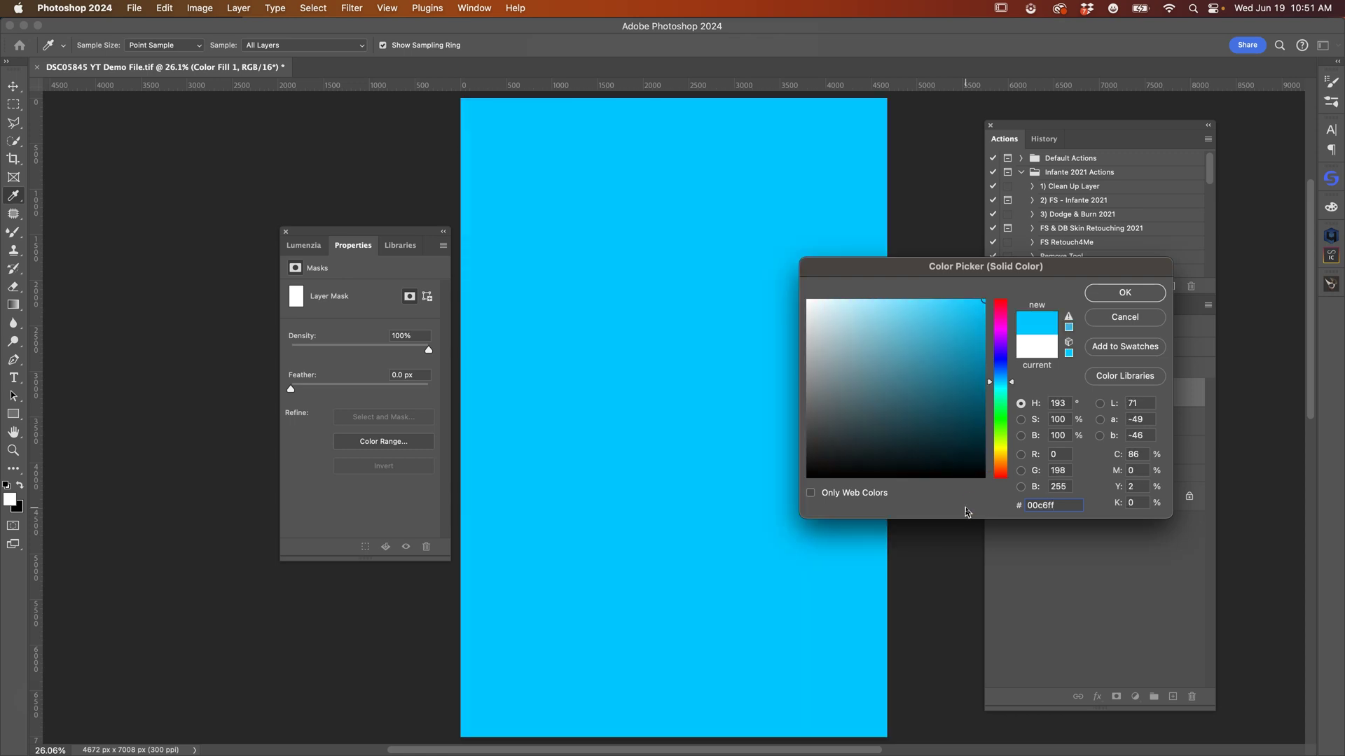
pyautogui.click(1125, 292)
# Open the Layer Style blending options for Color Fill 1 and move the window off the photo
pyautogui.press('z')
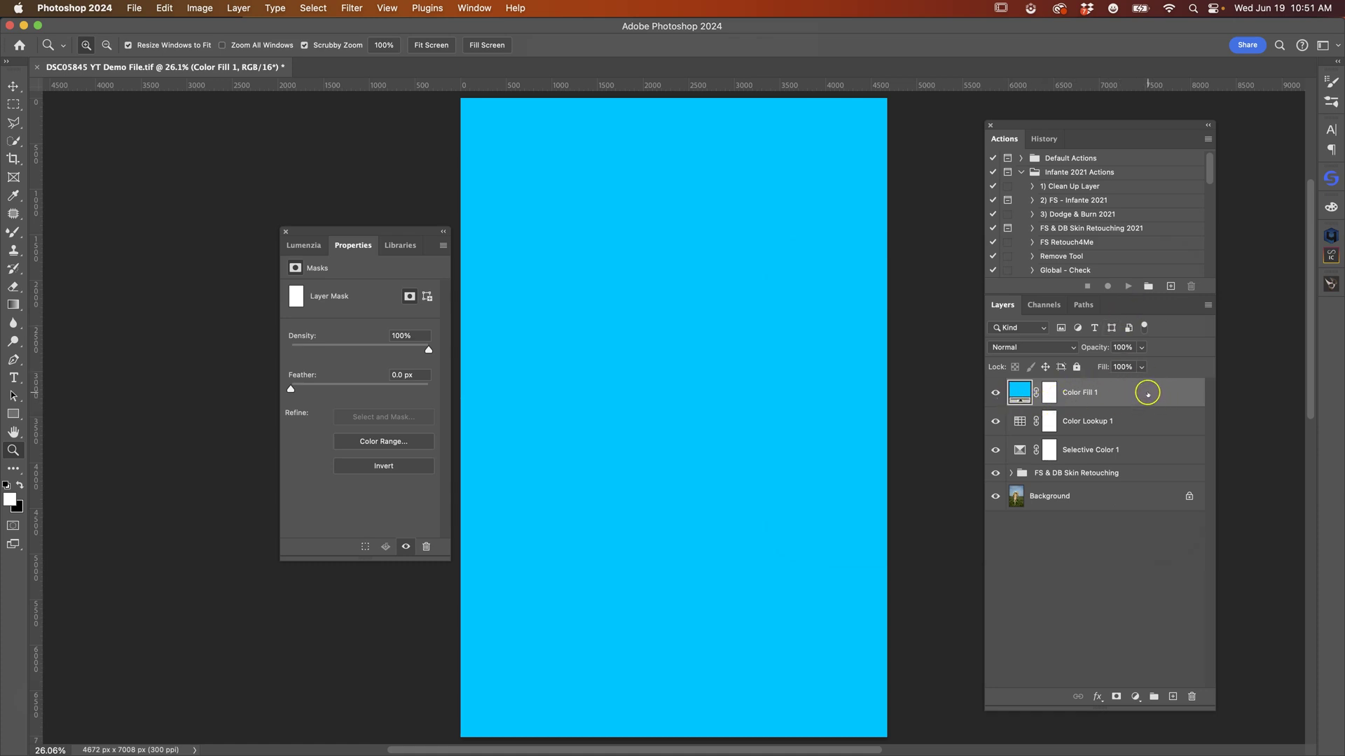
pyautogui.press('space')
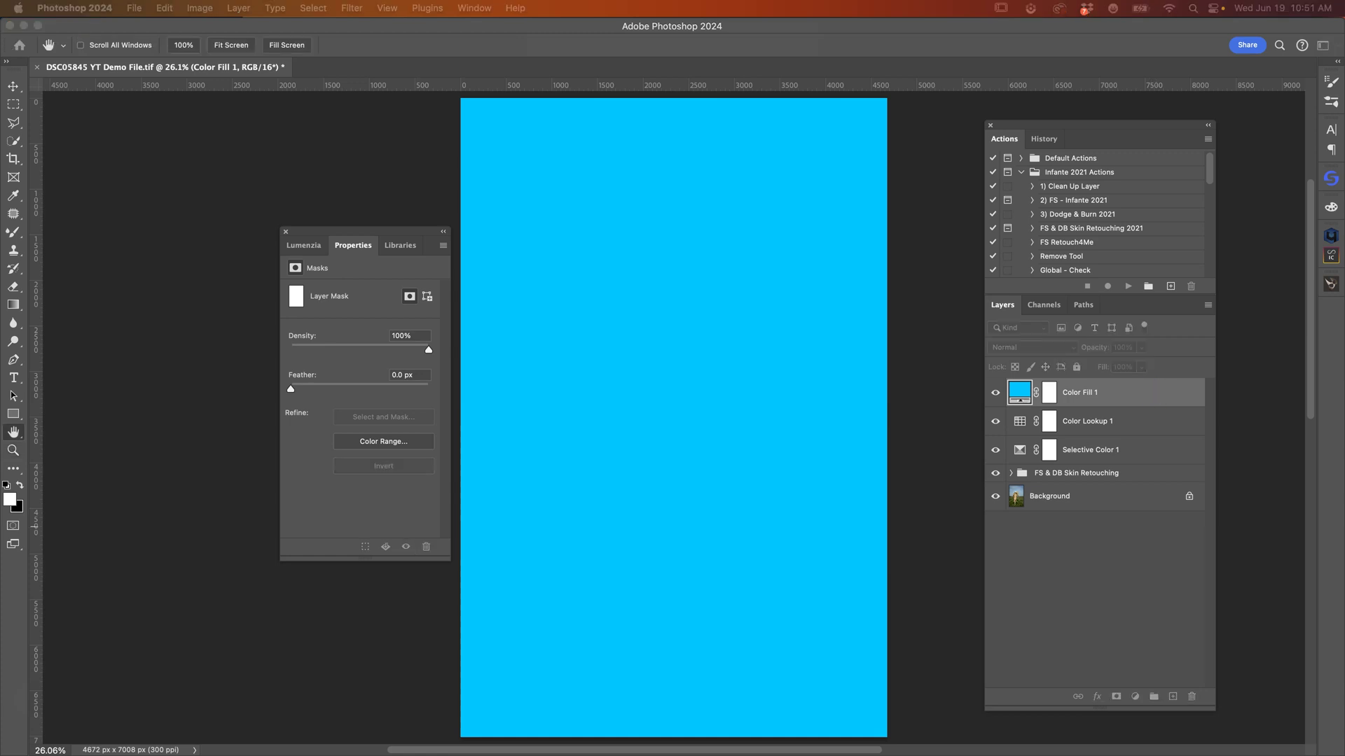
pyautogui.doubleClick(1135, 392)
pyautogui.moveTo(711, 126); pyautogui.dragTo(1163, 230)
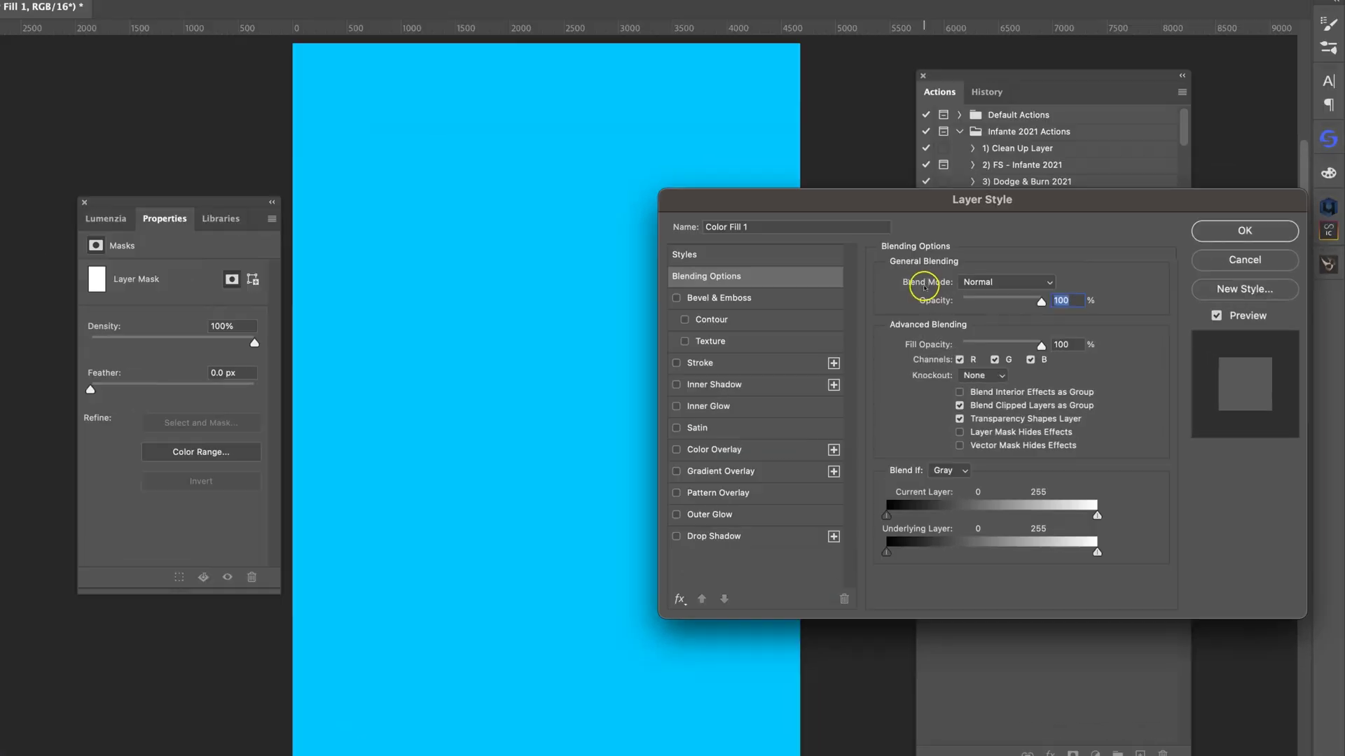
# Set Color Fill 1's blend mode to Soft Light
pyautogui.click(1000, 283)
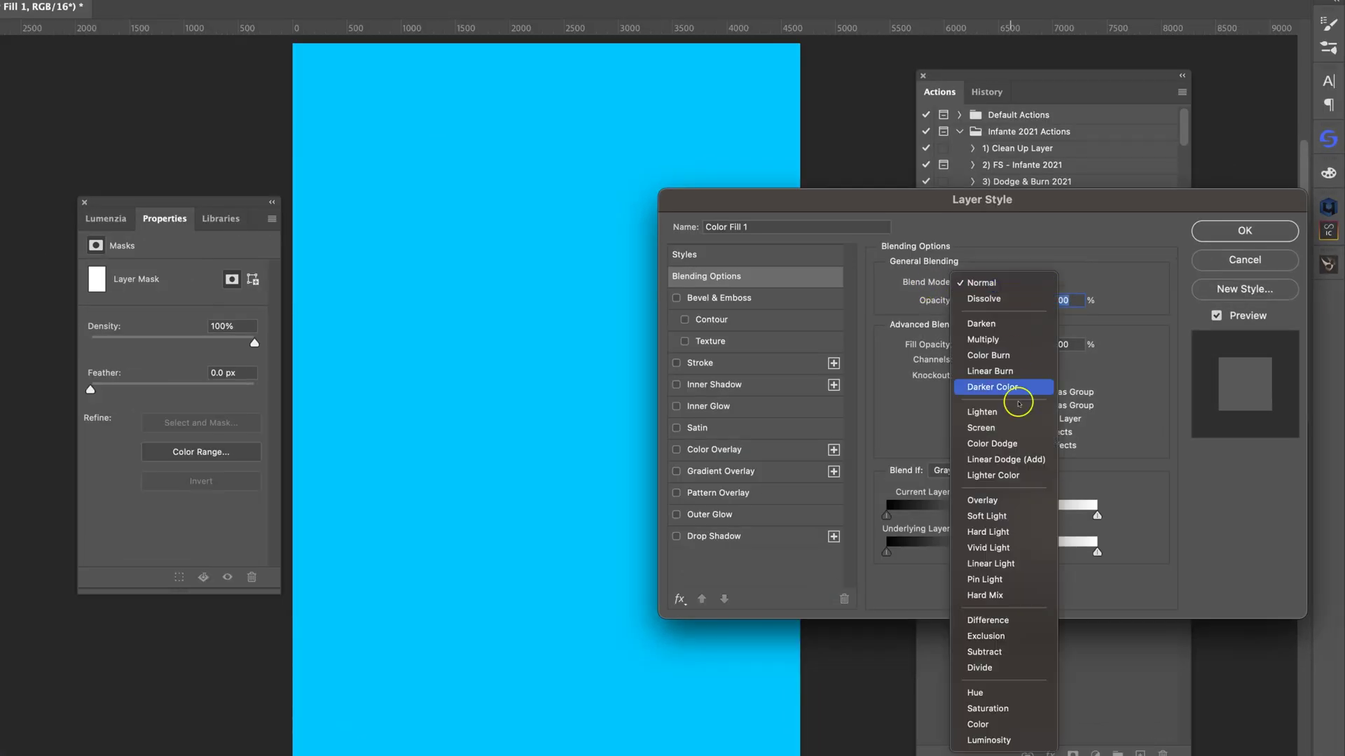
pyautogui.click(1002, 516)
pyautogui.moveTo(1043, 203); pyautogui.dragTo(1111, 168)
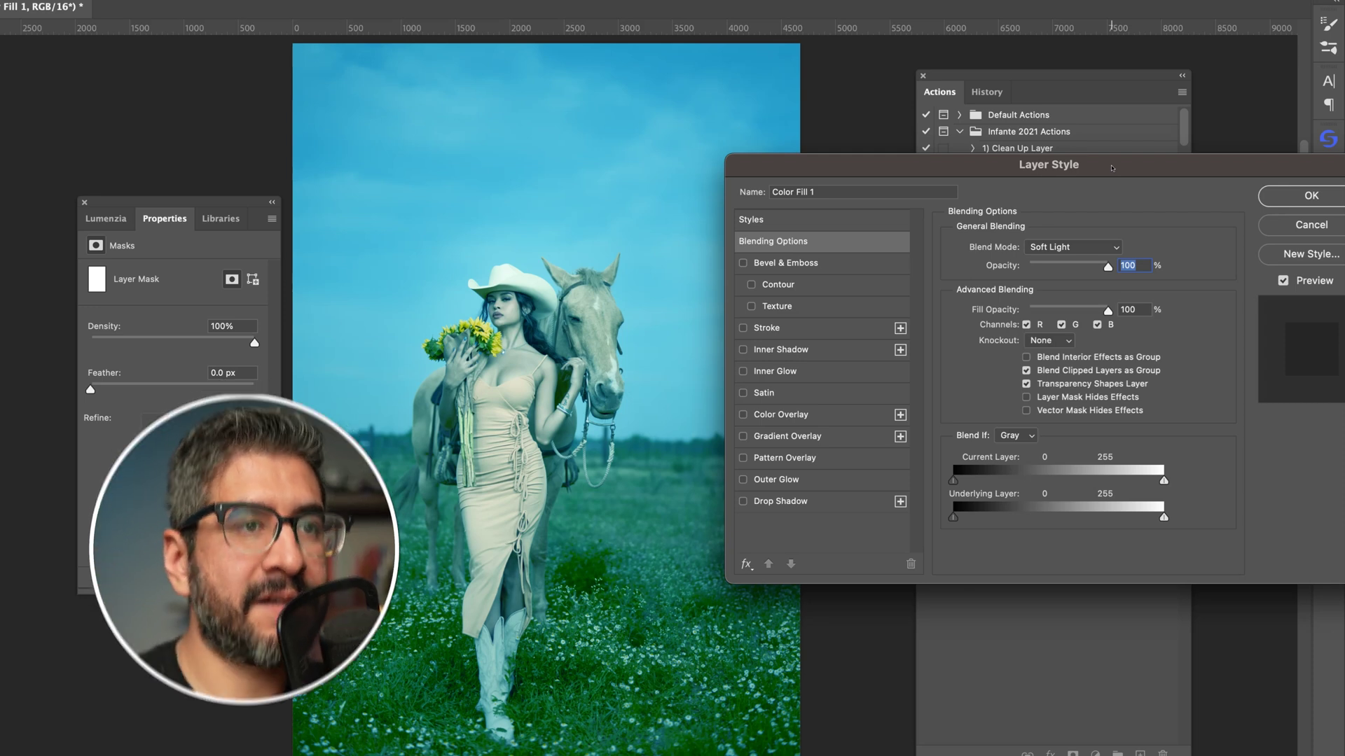
pyautogui.moveTo(1126, 165); pyautogui.dragTo(1038, 166)
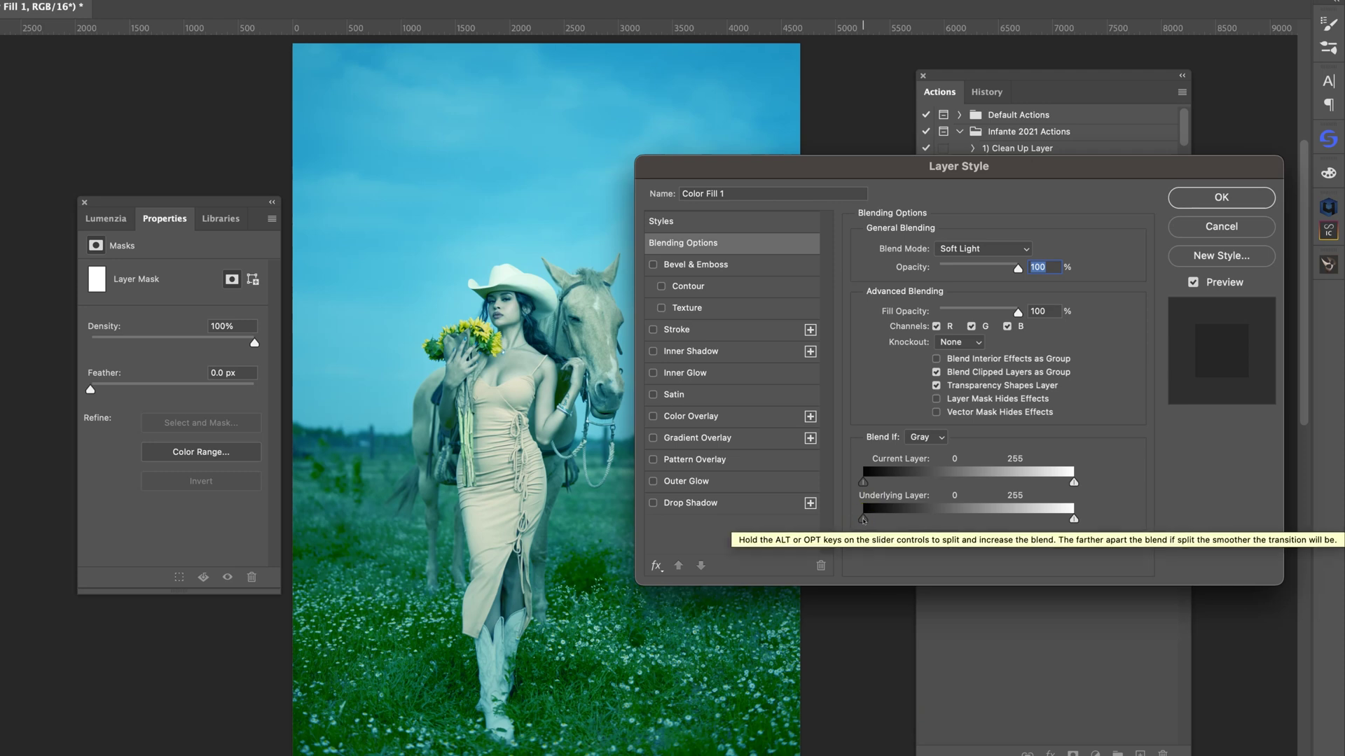
# Limit the blue to highlights by splitting the Underlying Layer black Blend If handle at 148/255
pyautogui.click(1071, 513)
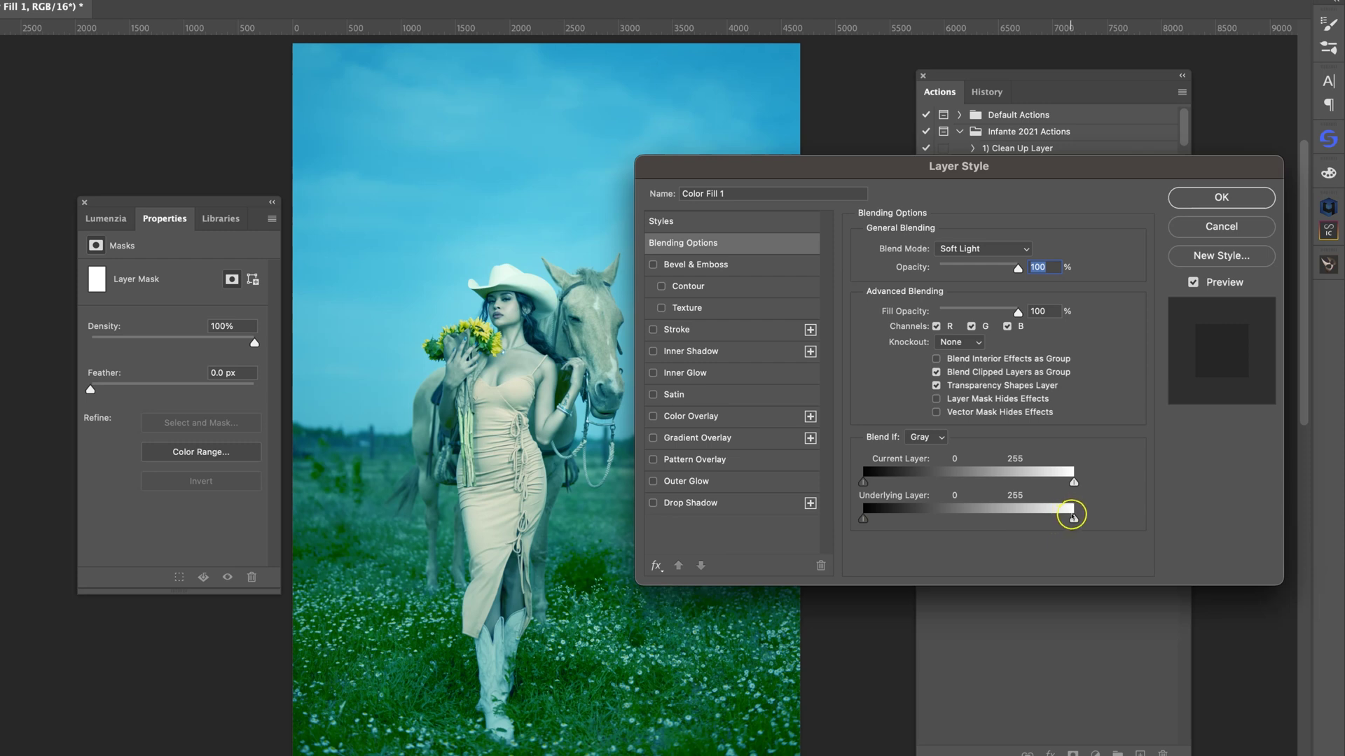
pyautogui.click(863, 519)
pyautogui.moveTo(882, 520); pyautogui.dragTo(951, 524)
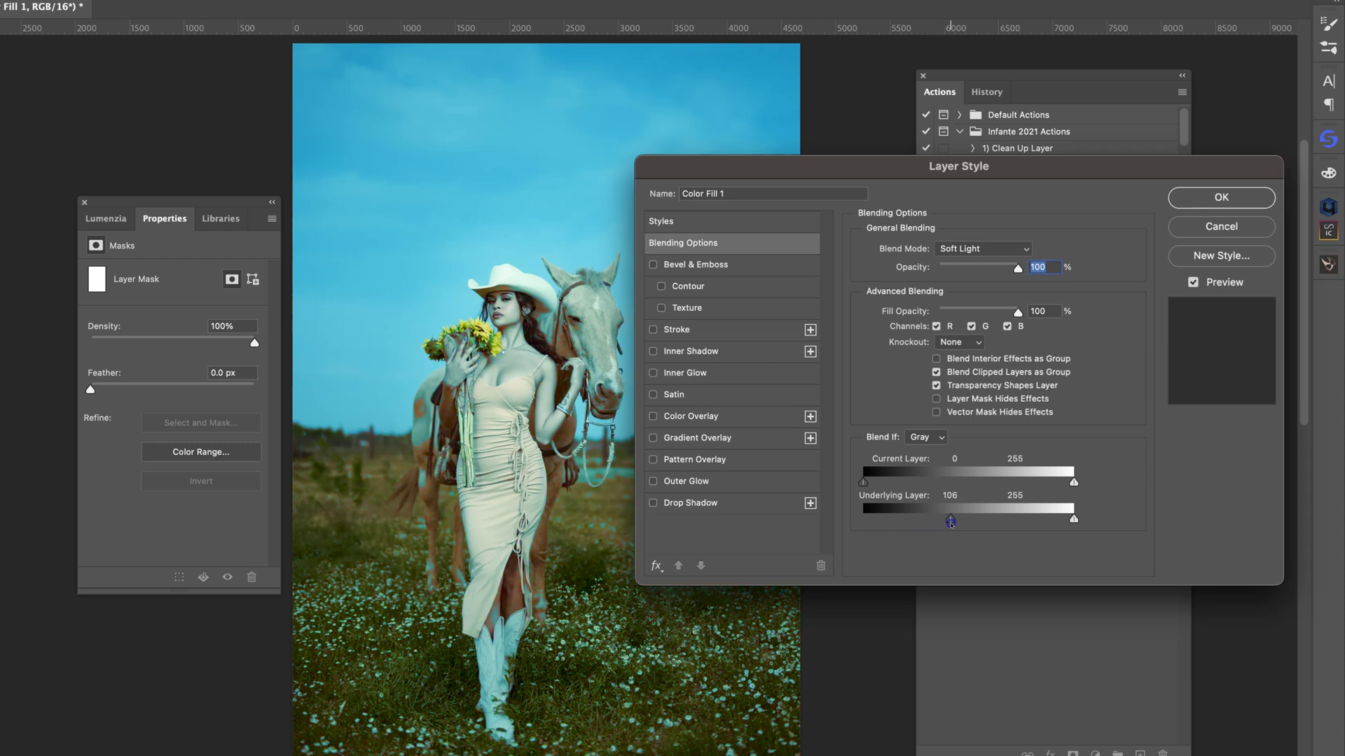
pyautogui.moveTo(952, 523); pyautogui.dragTo(970, 522)
pyautogui.press('alt')
pyautogui.moveTo(1002, 520); pyautogui.dragTo(1038, 525)
# Lower Color Fill 1's opacity to 50% and apply the blending settings
pyautogui.moveTo(724, 166); pyautogui.dragTo(825, 351)
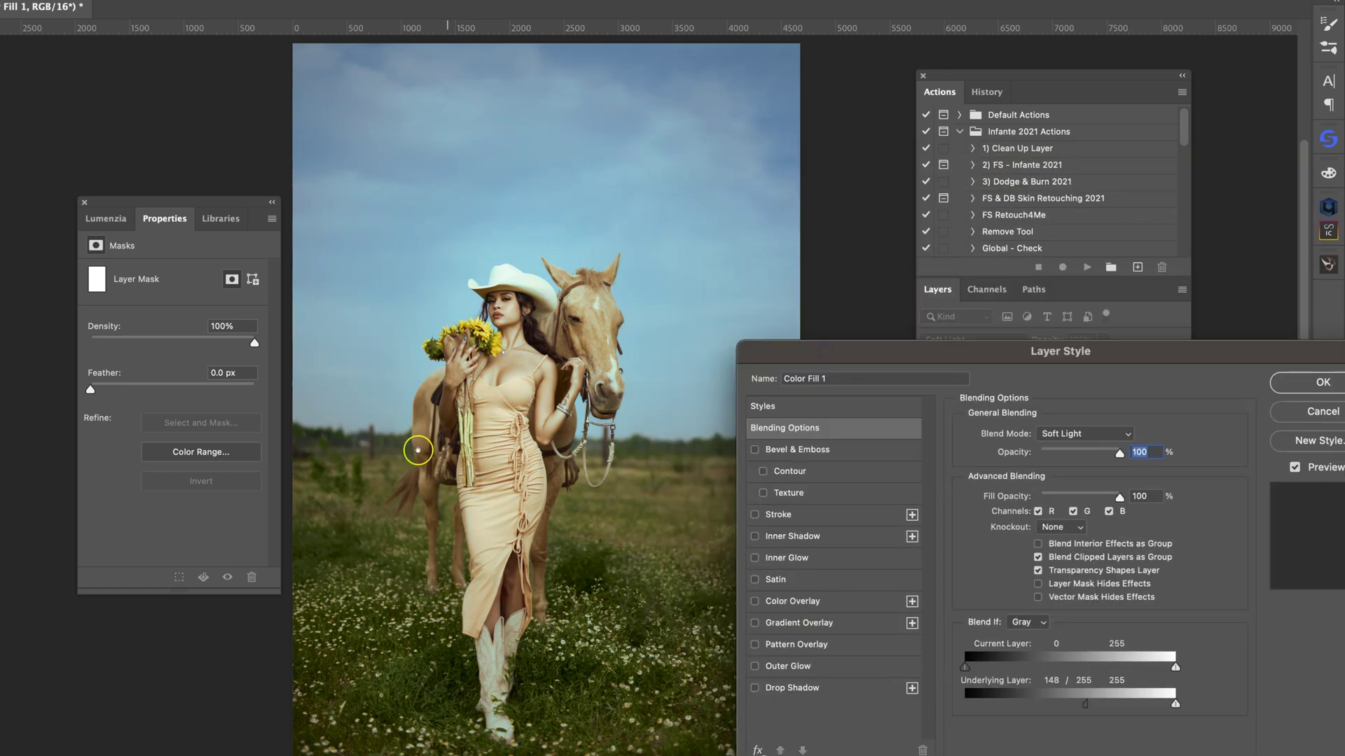
pyautogui.moveTo(1148, 349); pyautogui.dragTo(1016, 198)
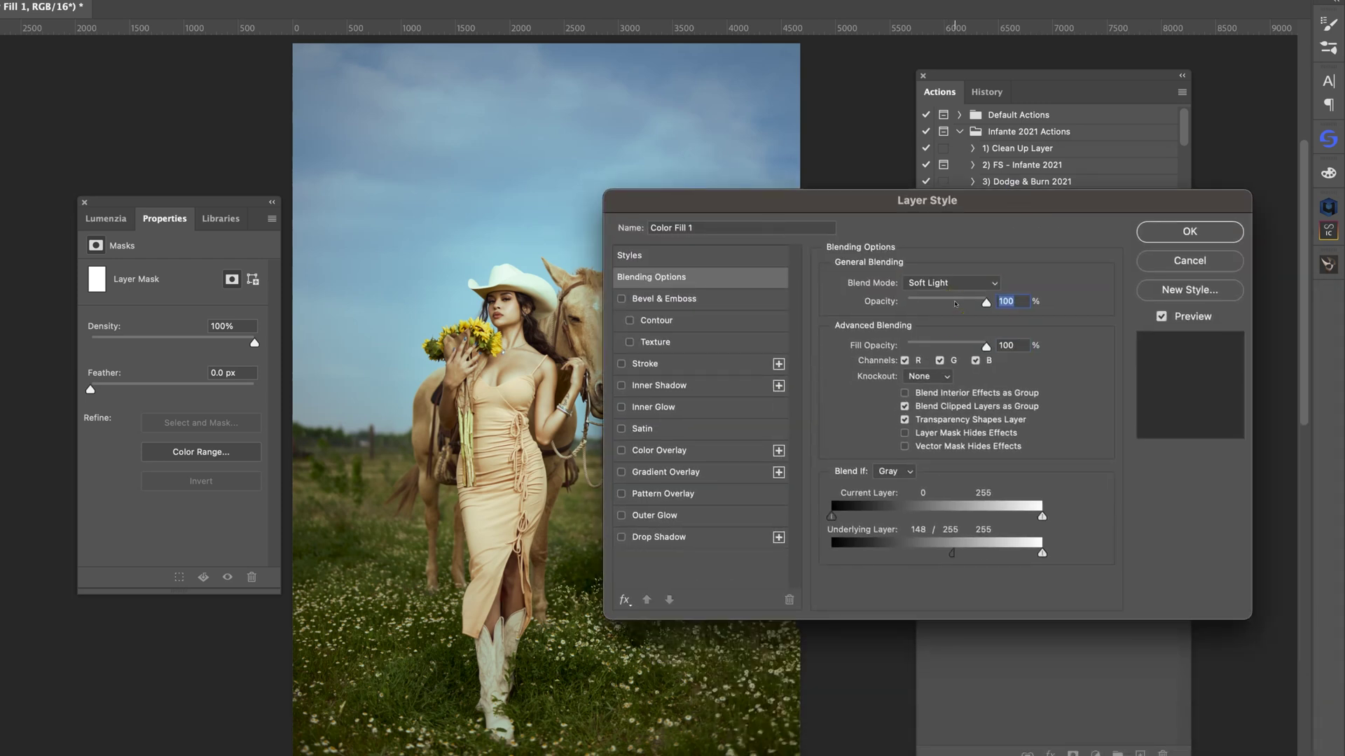
pyautogui.click(958, 302)
pyautogui.click(1152, 227)
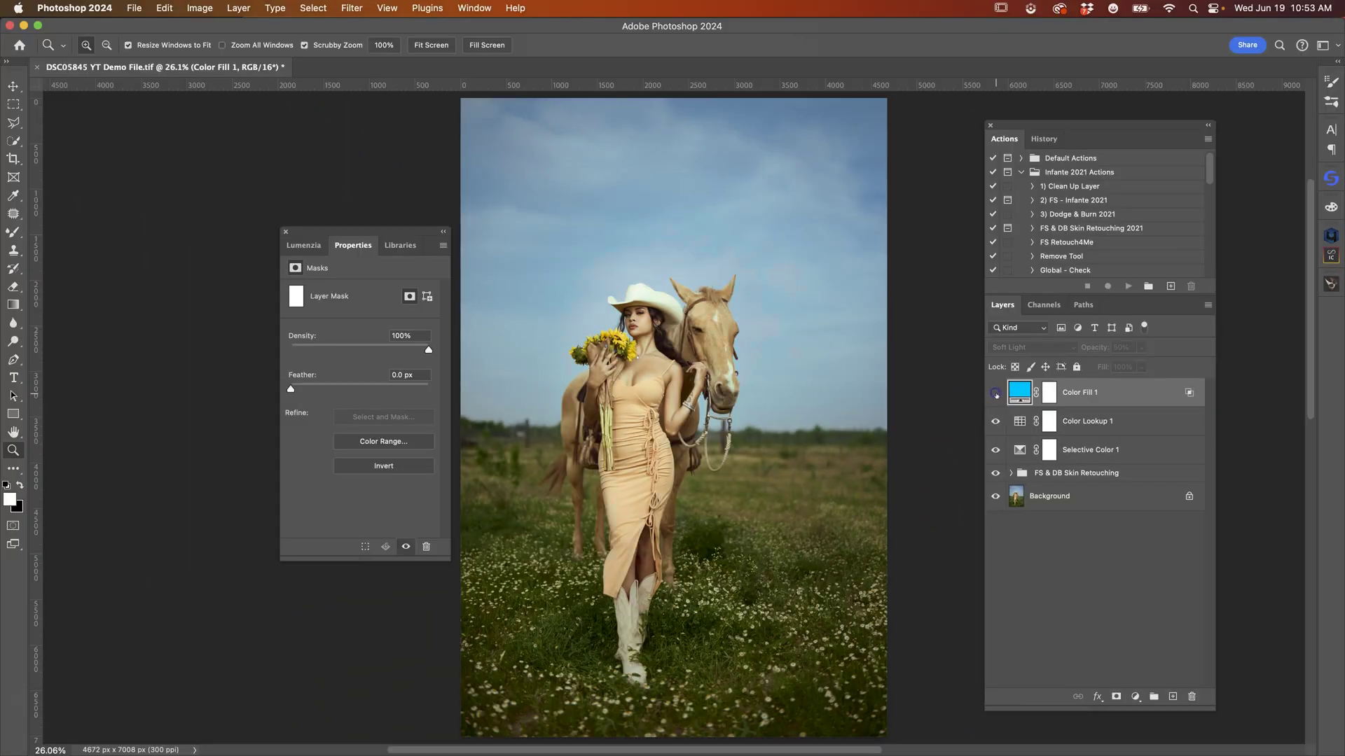
pyautogui.moveTo(611, 342); pyautogui.dragTo(611, 342)
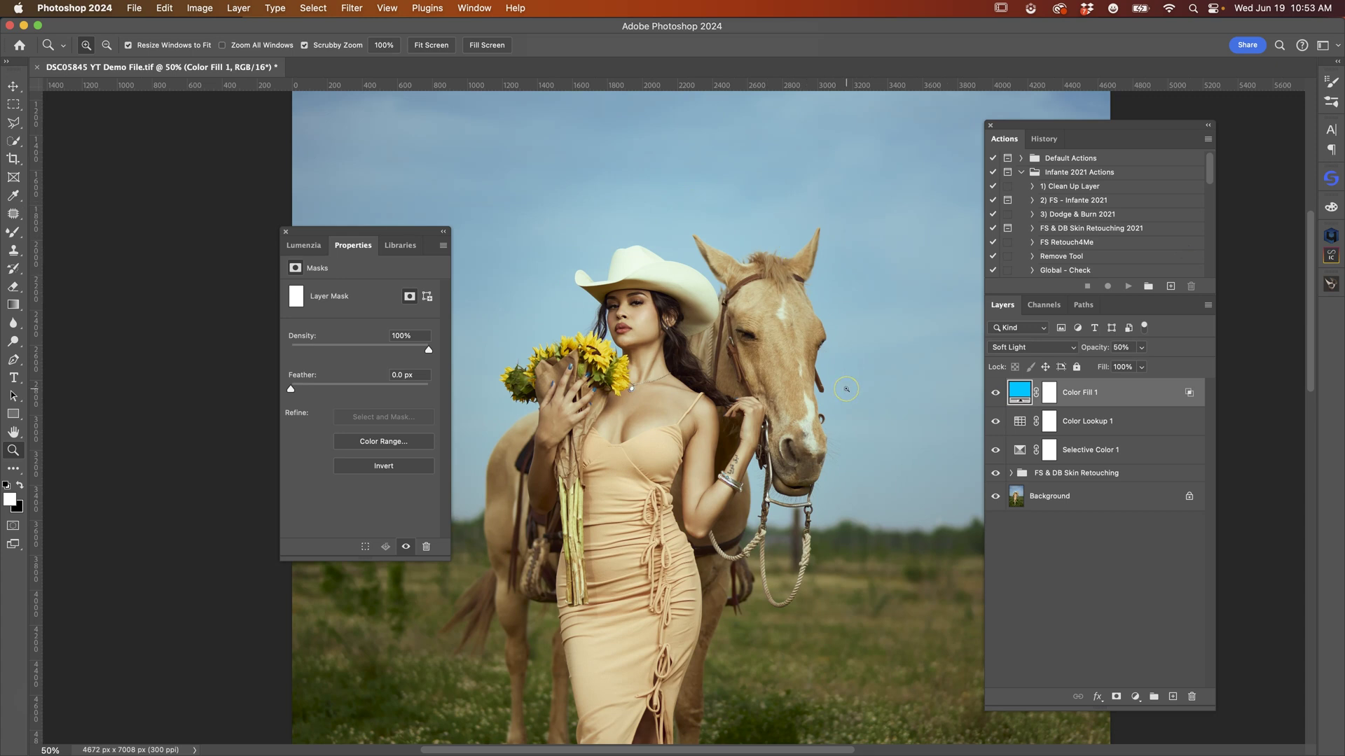
pyautogui.click(995, 393)
pyautogui.click(994, 393)
pyautogui.click(995, 393)
pyautogui.click(995, 393)
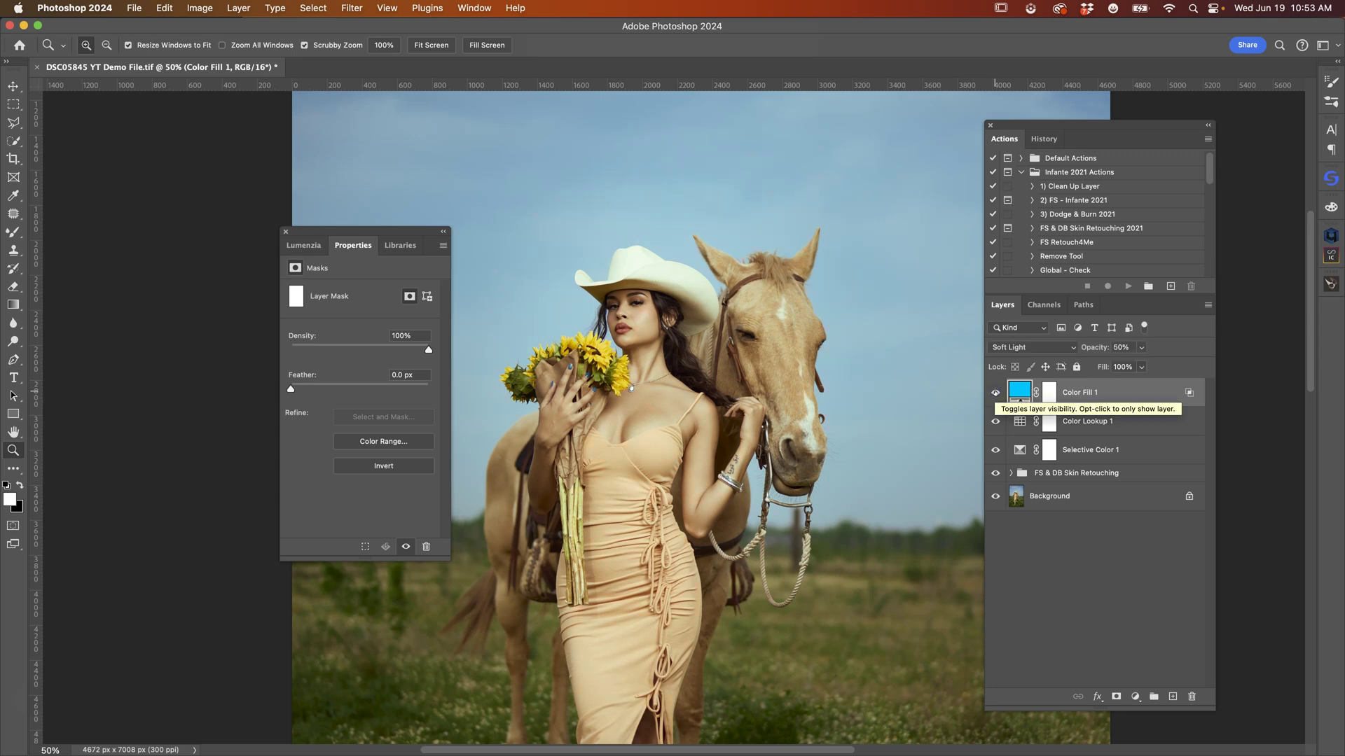
pyautogui.press('super+0')
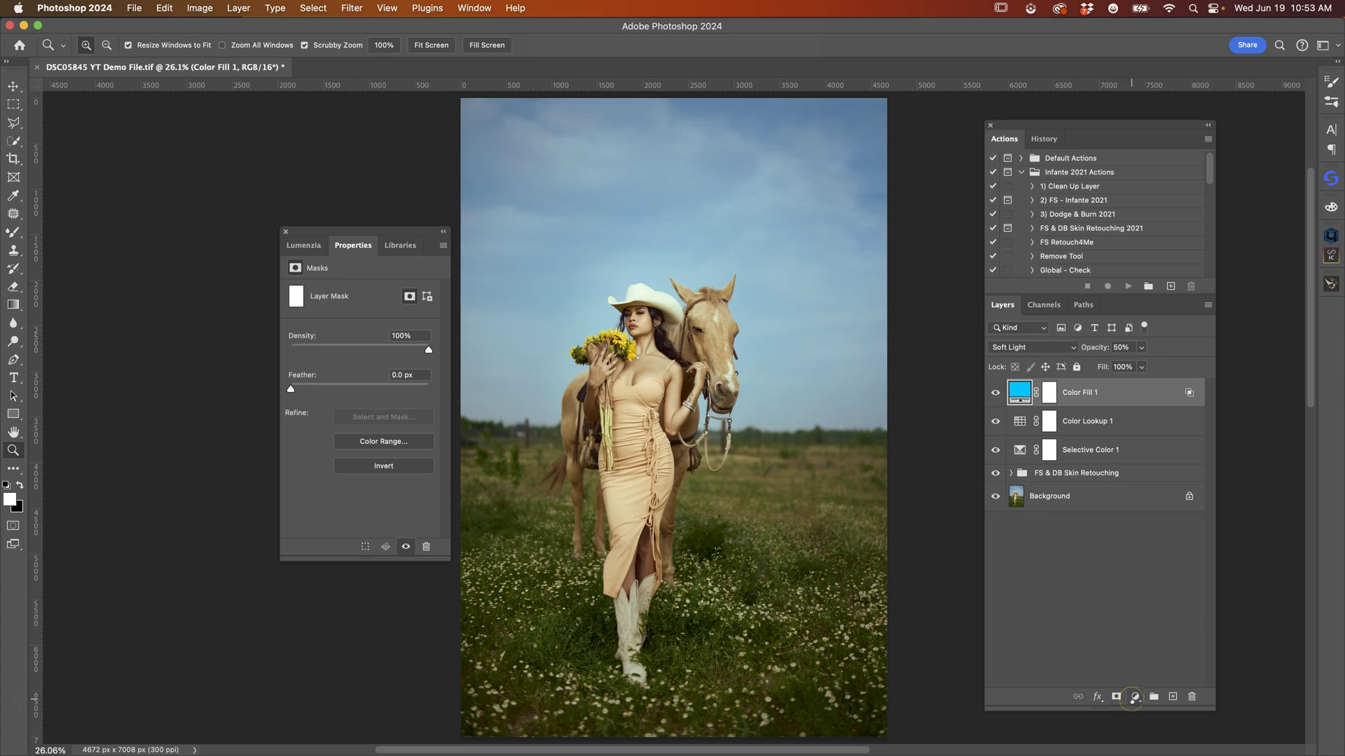
pyautogui.click(1133, 698)
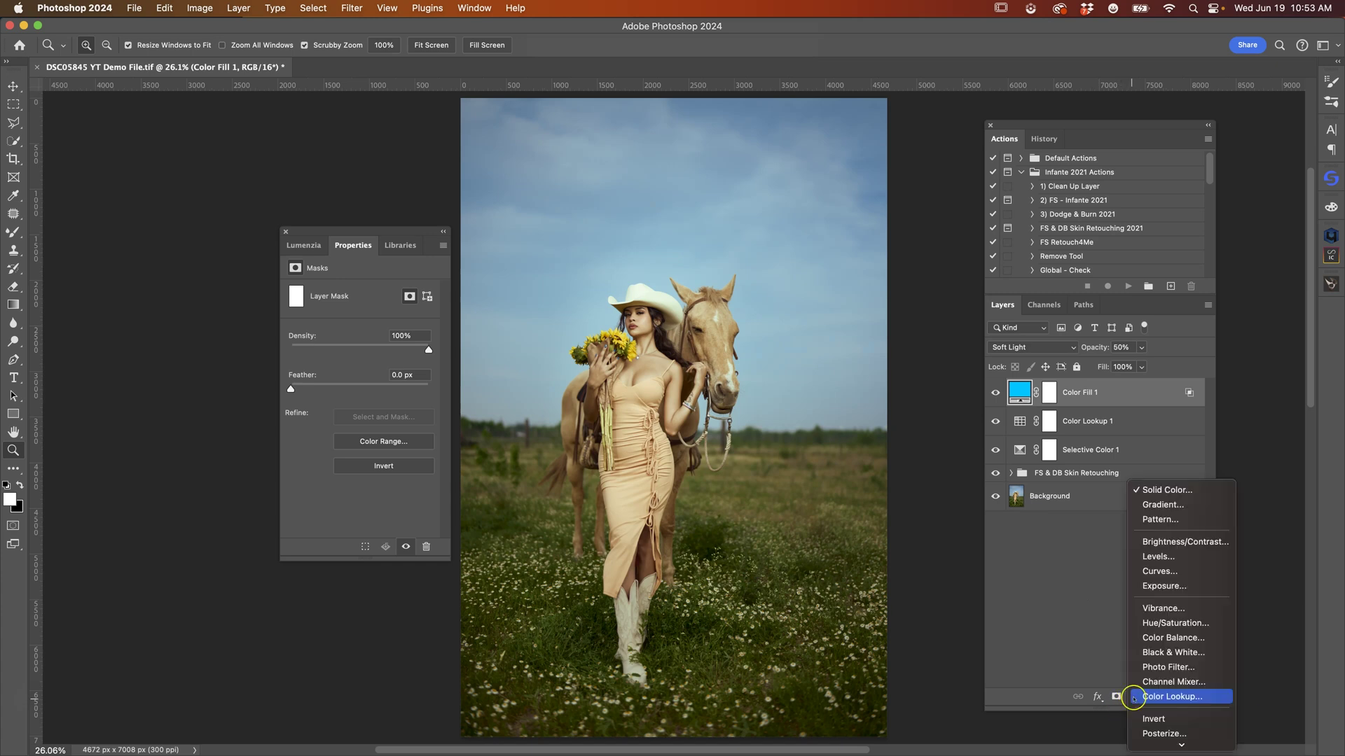
# Add a Solid Color fill layer in dark maroon, hex 630000, atop the stack
pyautogui.click(1167, 490)
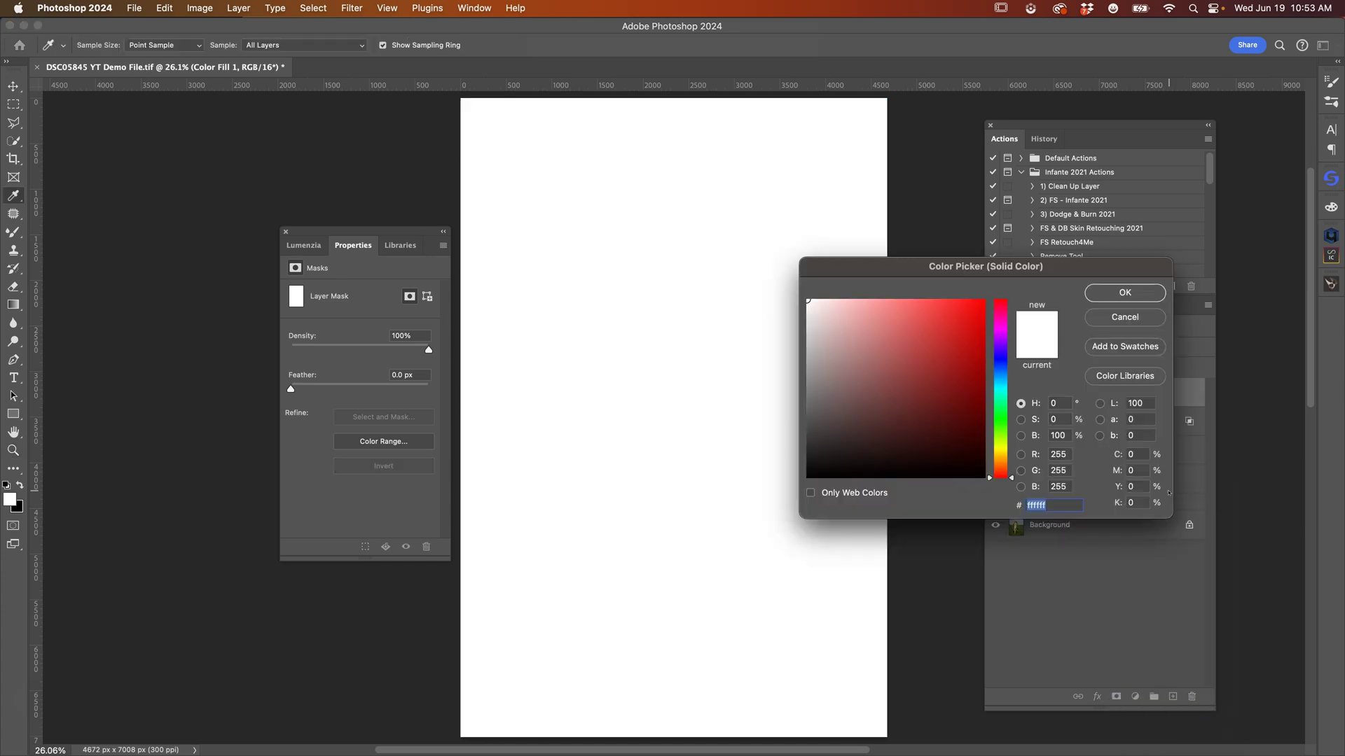
pyautogui.moveTo(936, 325); pyautogui.dragTo(993, 403)
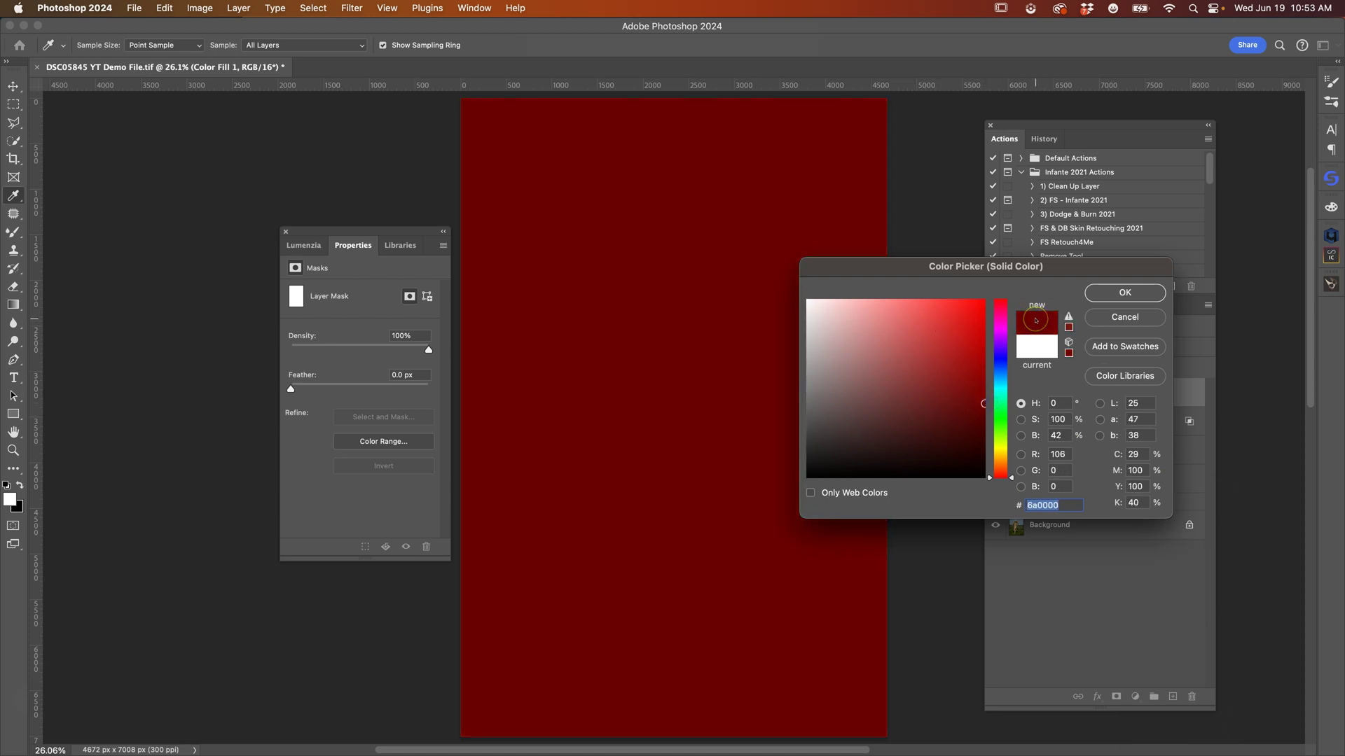
pyautogui.click(1024, 316)
pyautogui.doubleClick(1034, 506)
pyautogui.click(1065, 523)
pyautogui.press('BackSpace')
pyautogui.write('3')
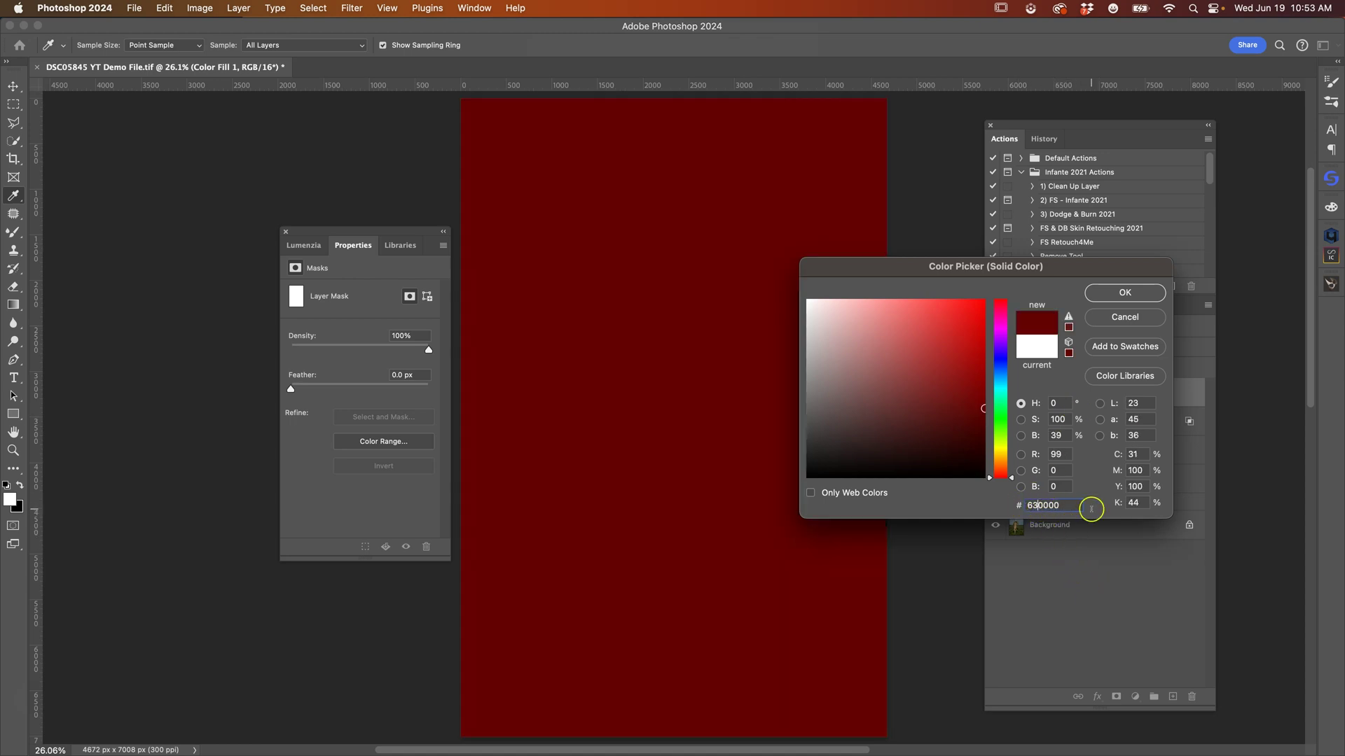
pyautogui.click(1146, 293)
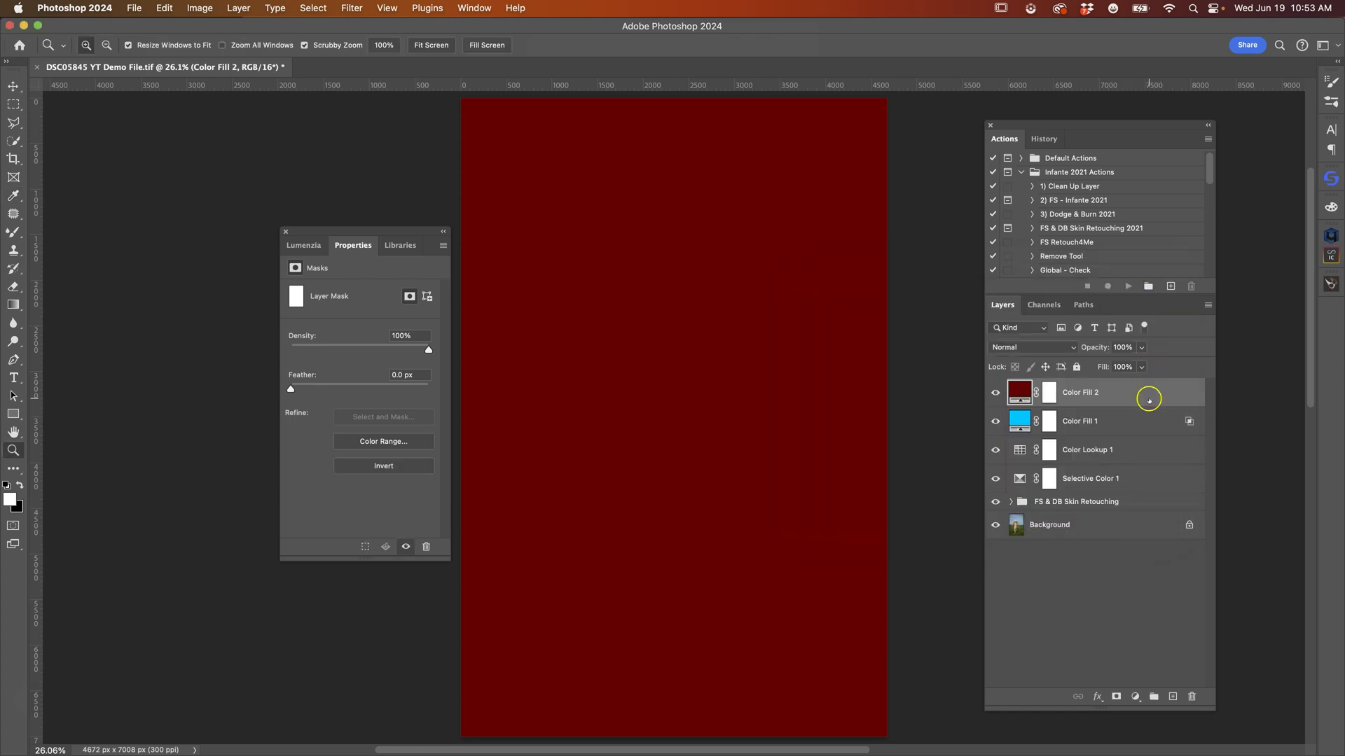
# Set Color Fill 2's blend mode to Soft Light
pyautogui.doubleClick(1149, 399)
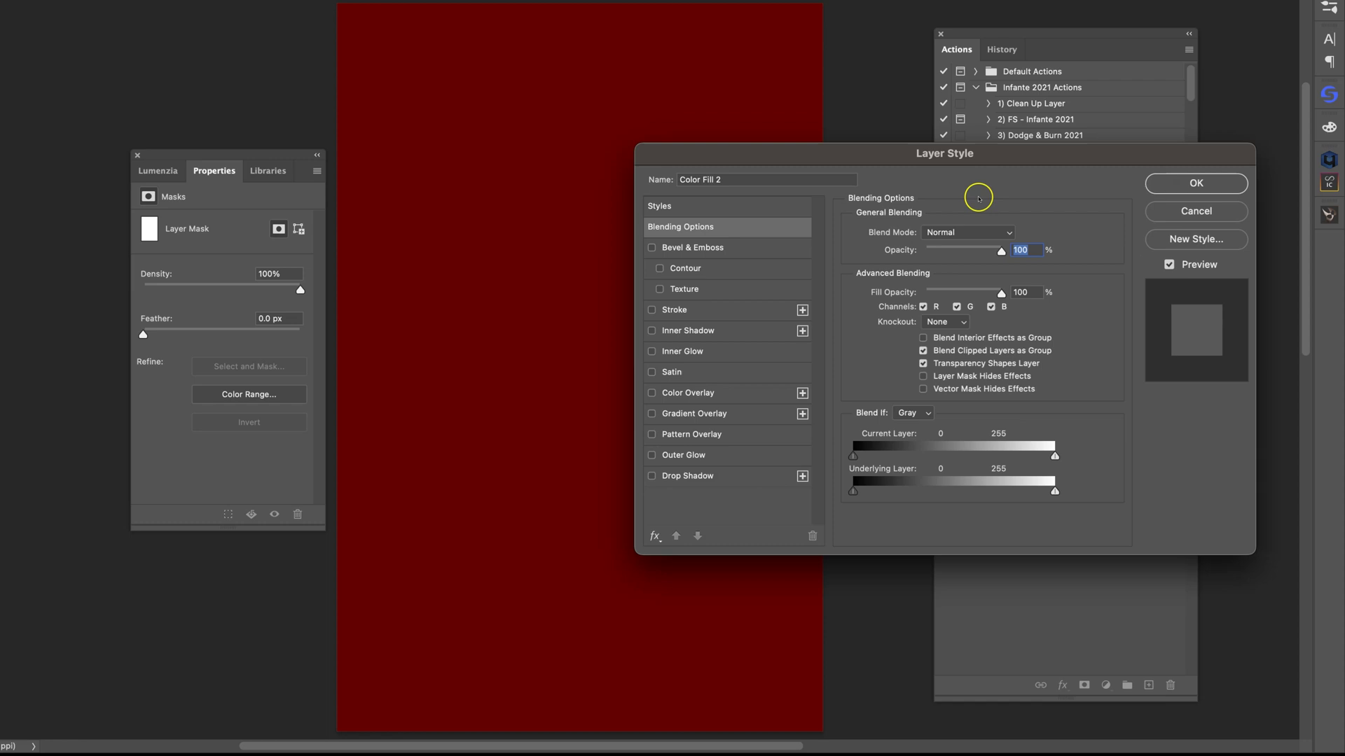
pyautogui.moveTo(1033, 145); pyautogui.dragTo(1012, 139)
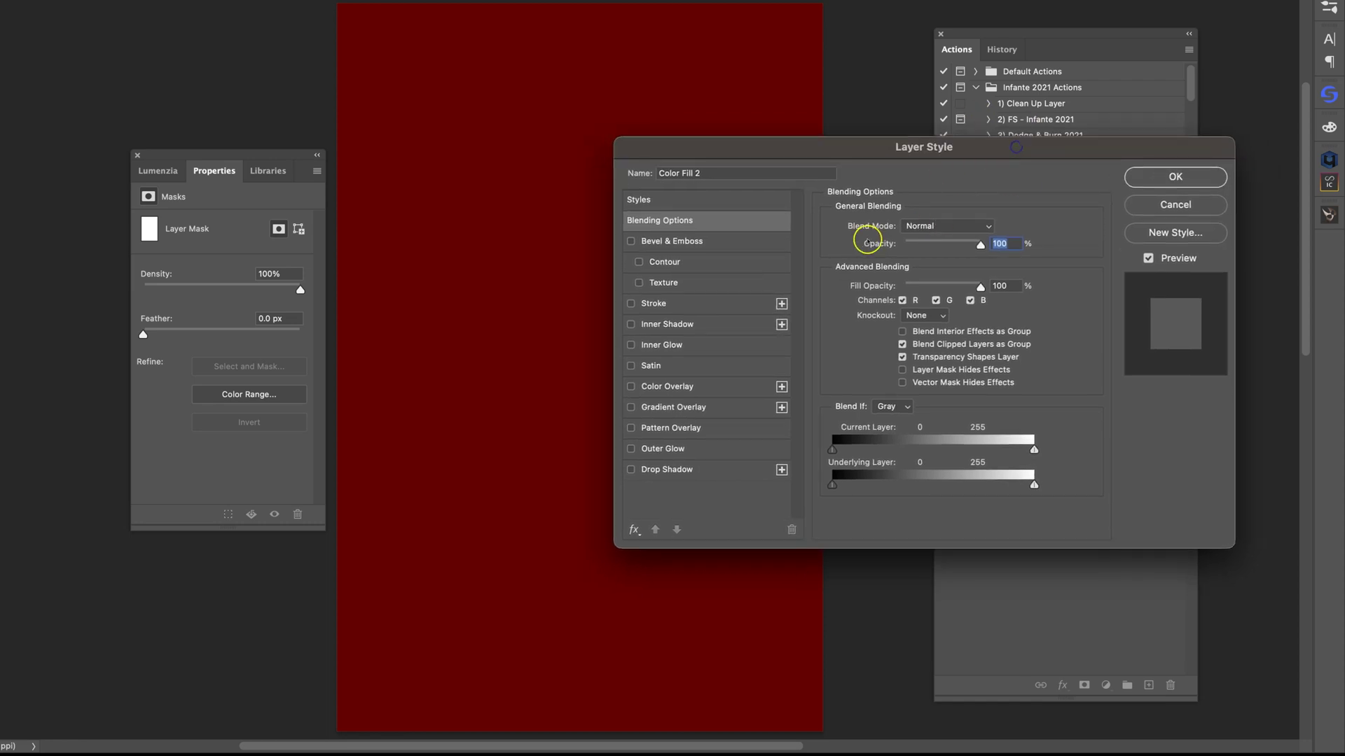
pyautogui.click(938, 226)
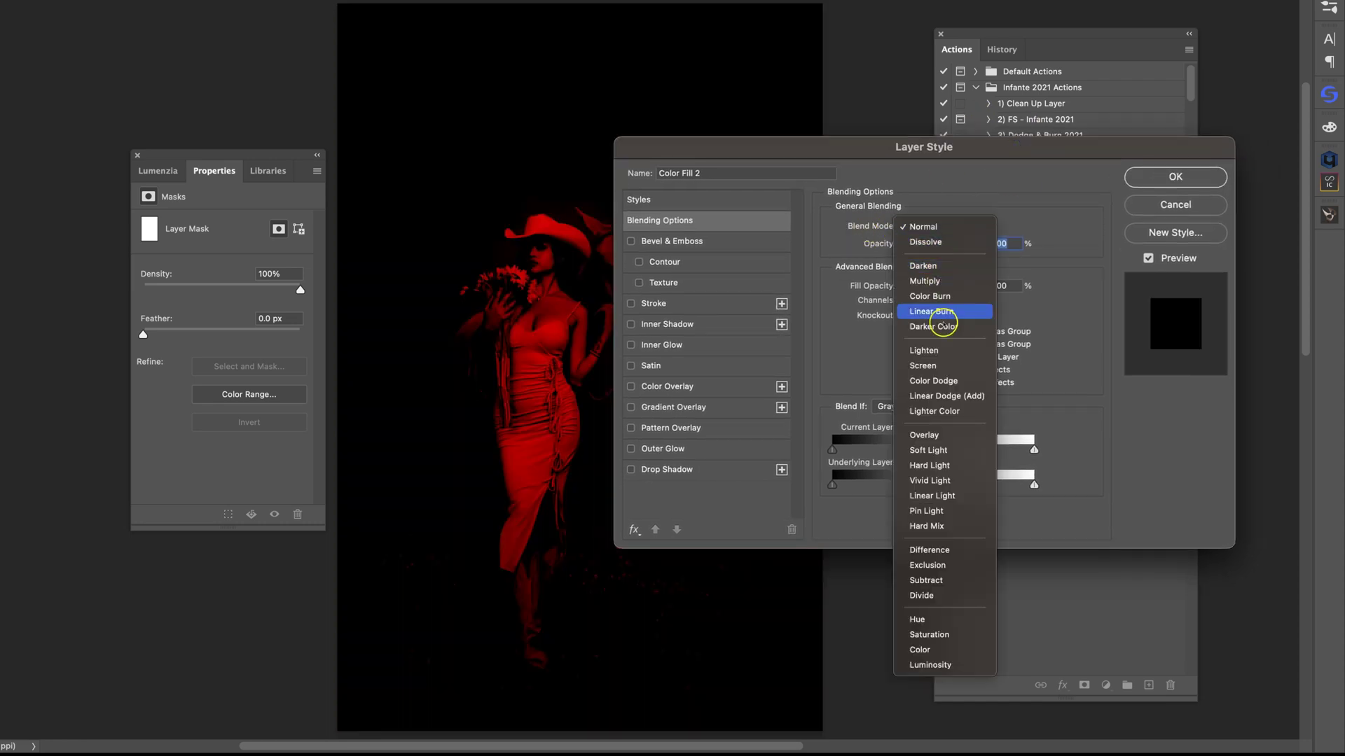
pyautogui.click(931, 449)
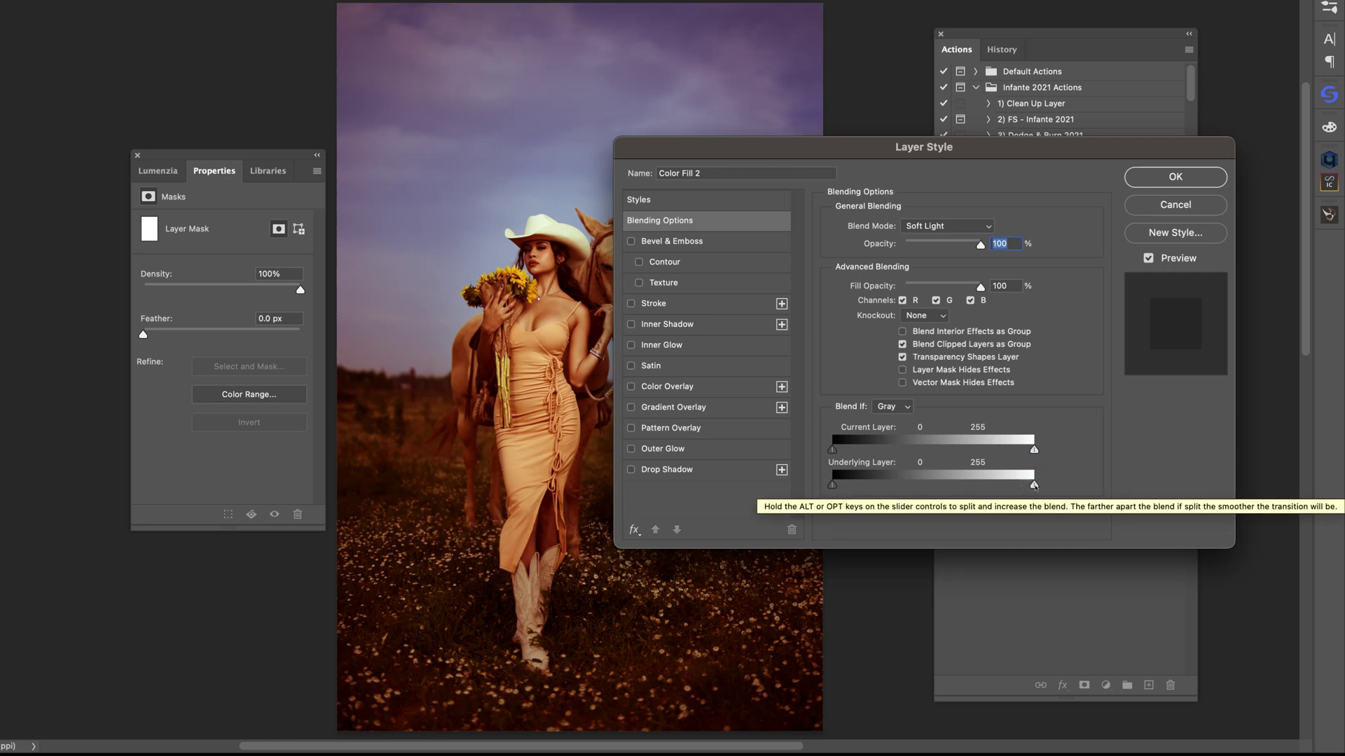
# Split the Underlying Layer white Blend If slider to tint only shadows, and set opacity to 25%
pyautogui.moveTo(1034, 486); pyautogui.dragTo(958, 484)
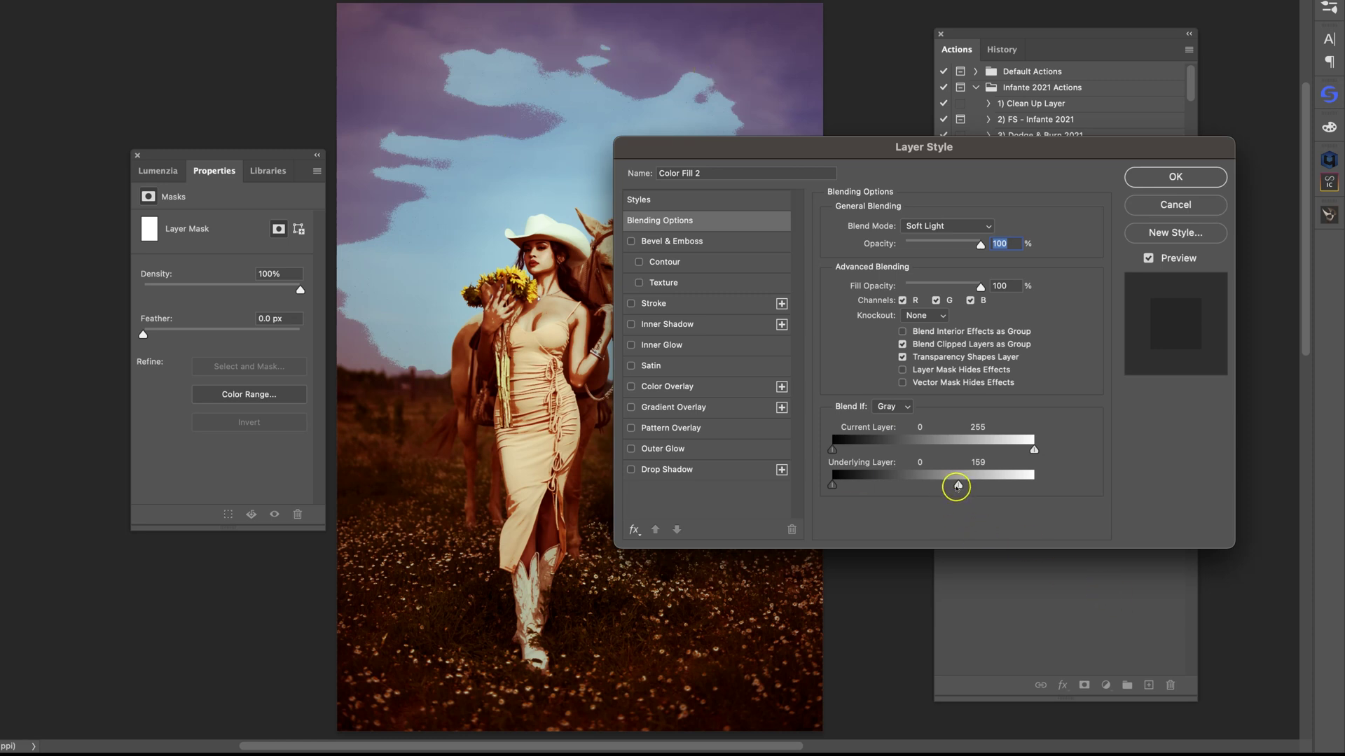
pyautogui.press('alt')
pyautogui.moveTo(956, 484); pyautogui.dragTo(855, 483)
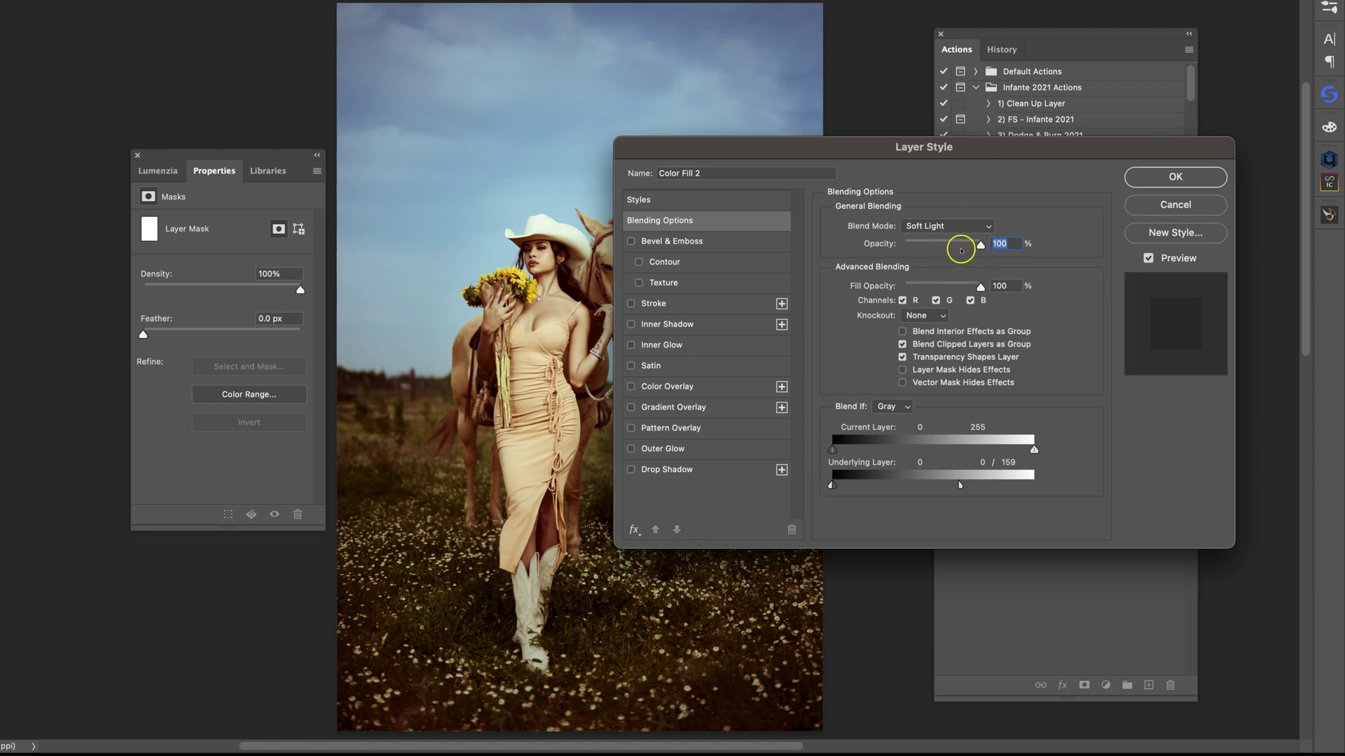
pyautogui.moveTo(954, 243); pyautogui.dragTo(947, 244)
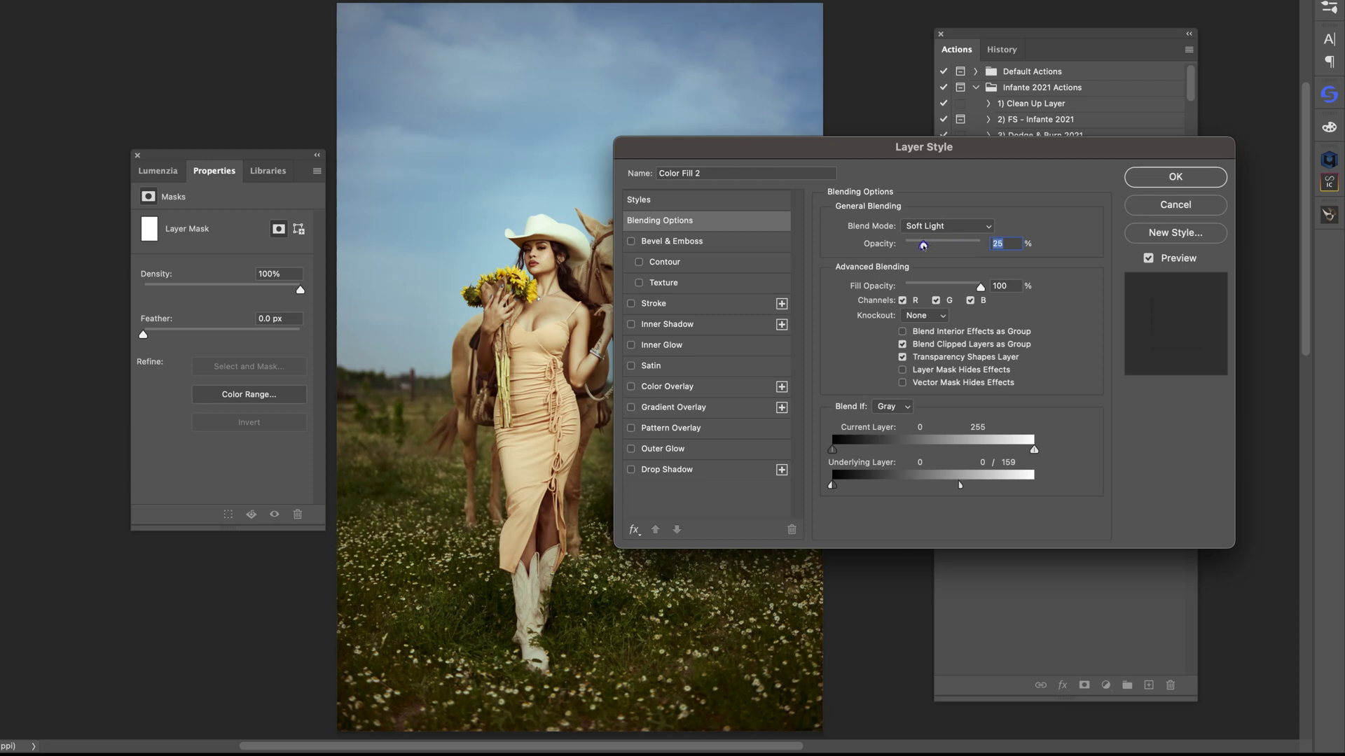
pyautogui.click(1176, 177)
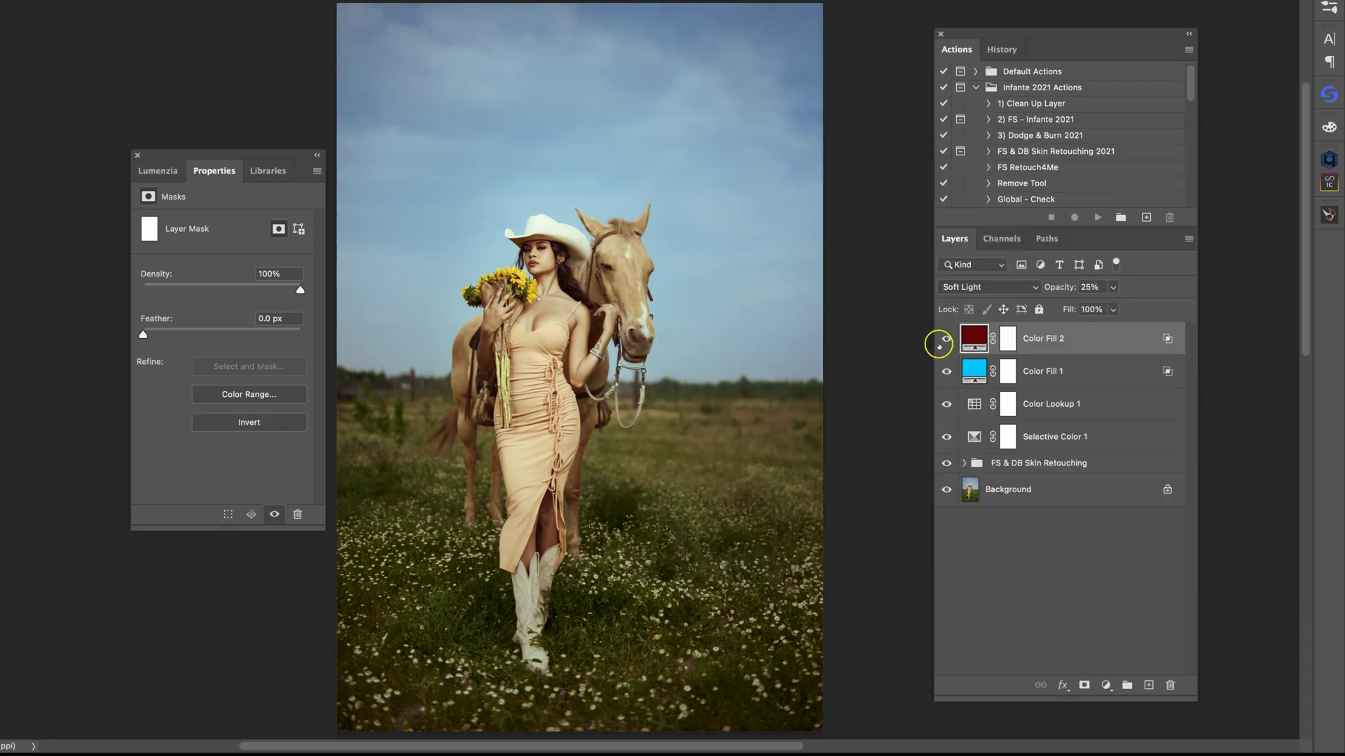
# Group Color Fill 2, Color Fill 1, Color Lookup 1 and Selective Color 1 together
pyautogui.click(946, 339)
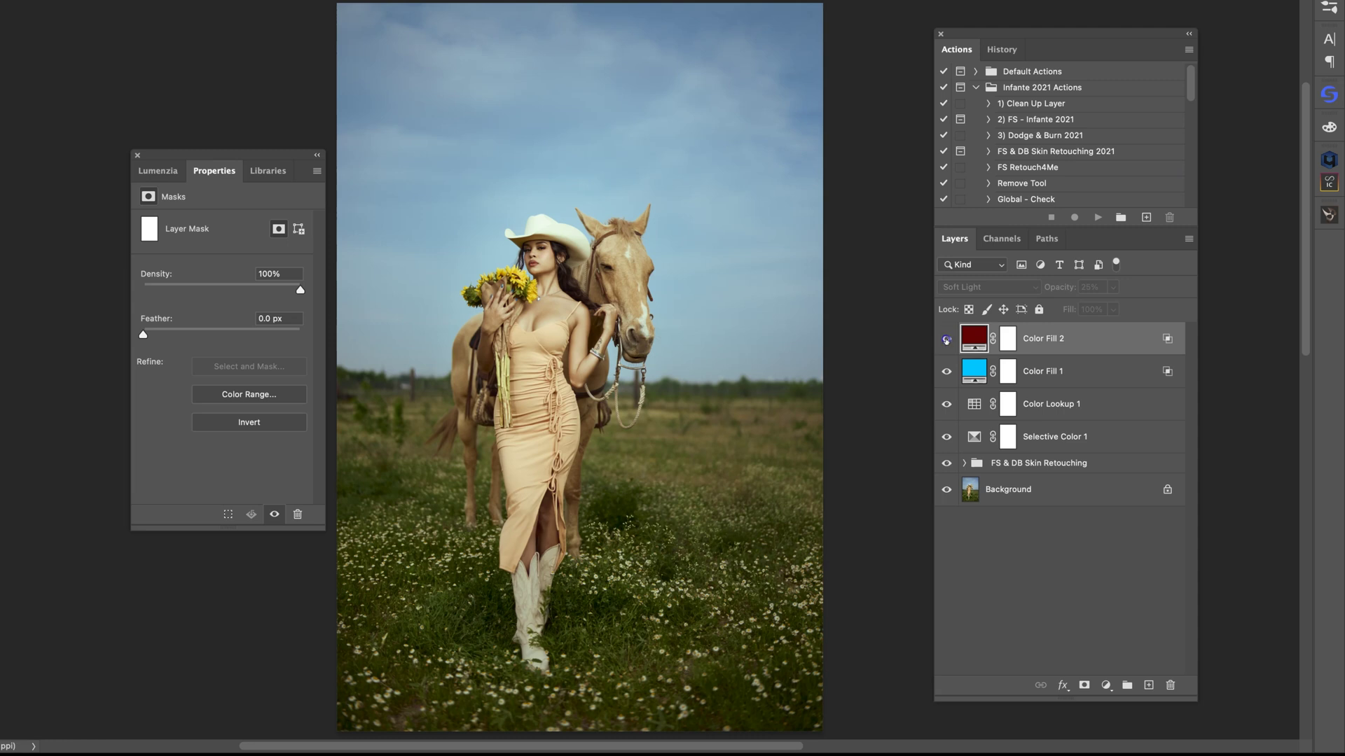
pyautogui.click(946, 340)
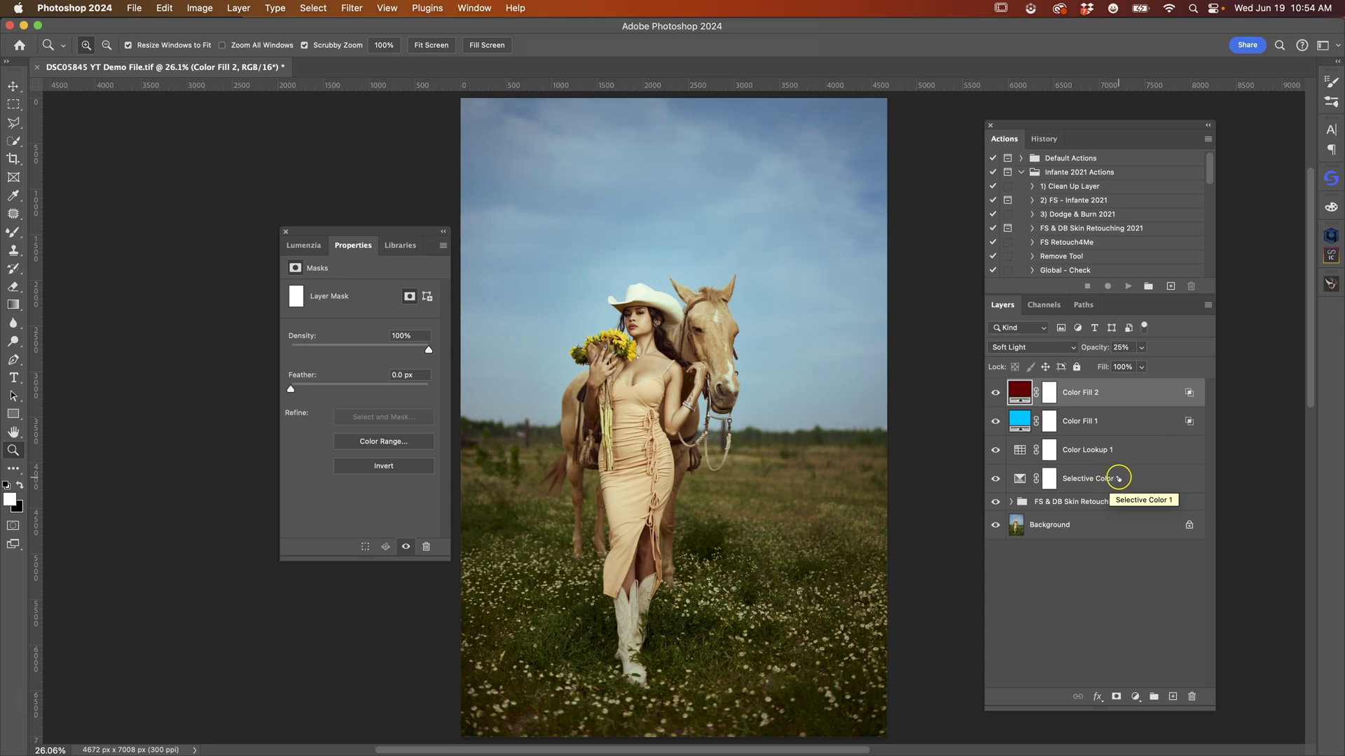
pyautogui.keyDown('shift'); pyautogui.click(1119, 478); pyautogui.keyUp('shift')
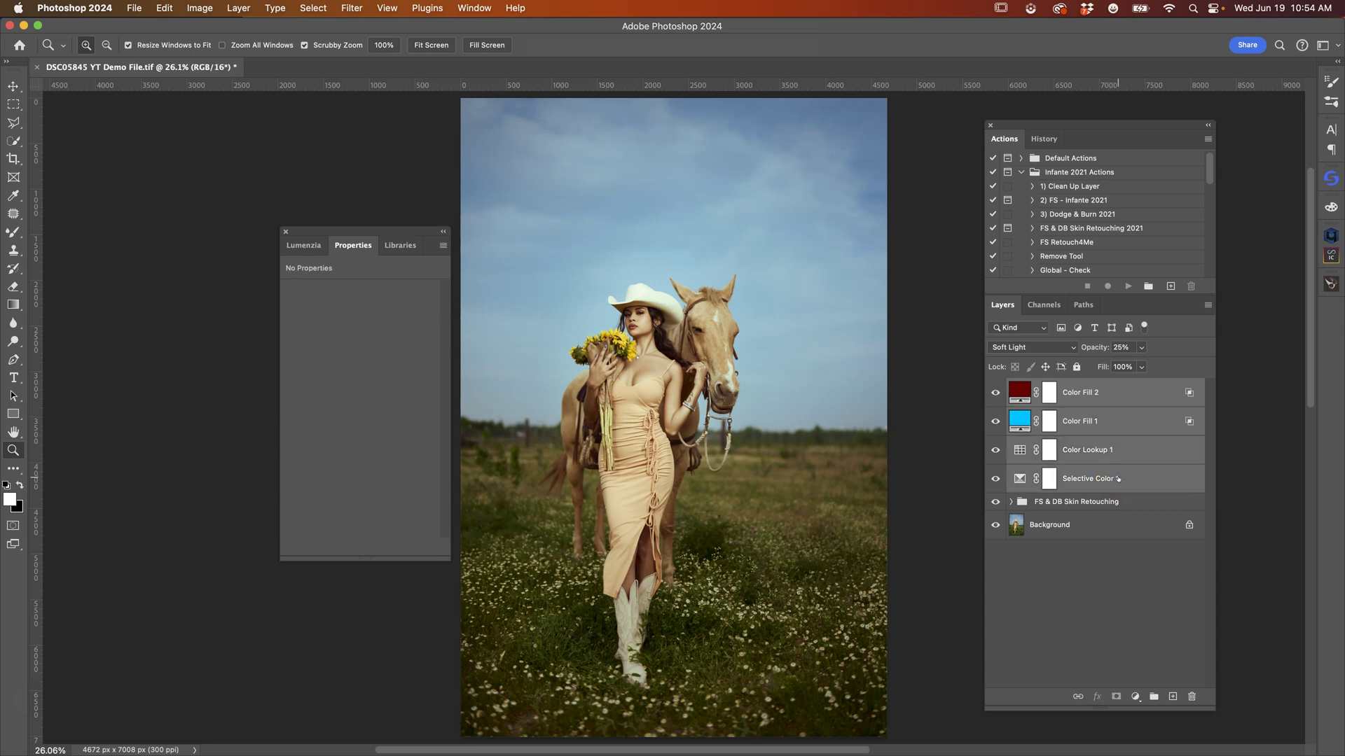
pyautogui.press('super+g')
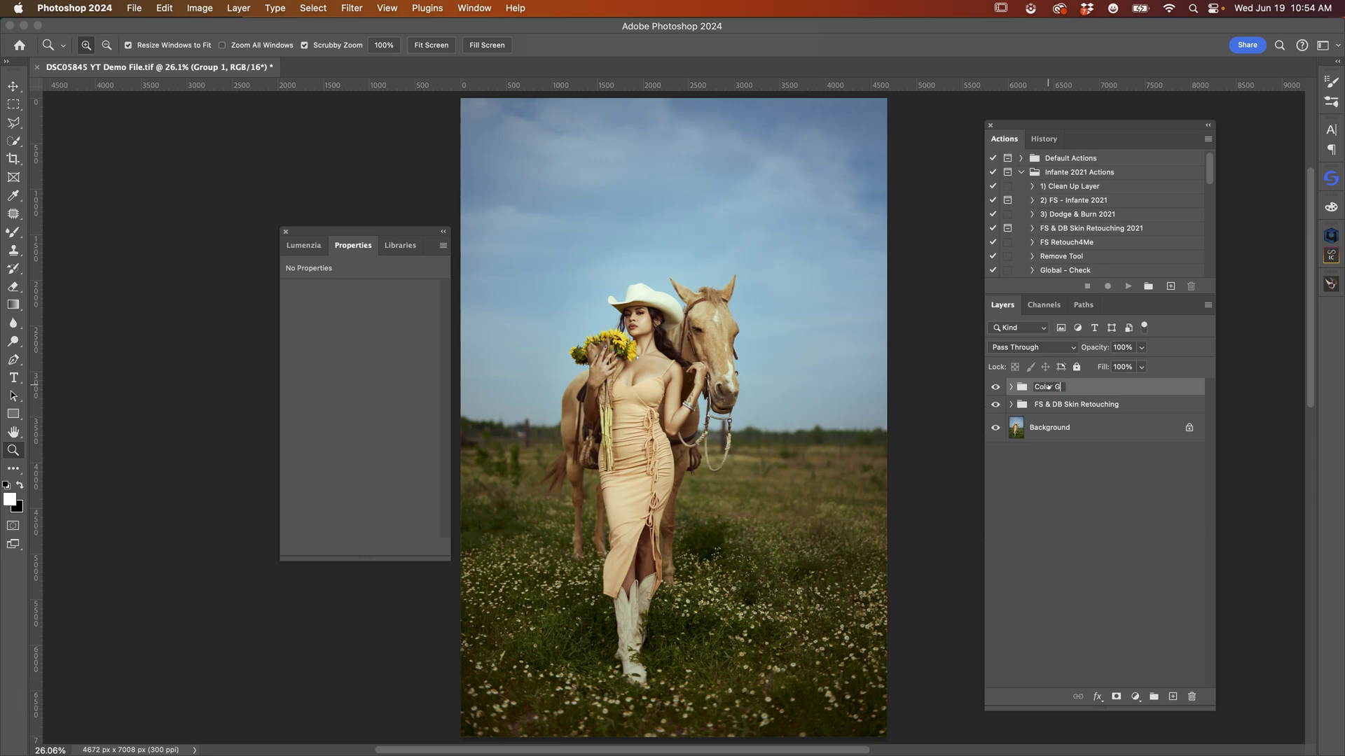
# Name the new group 'Color Grade' and toggle it off and on to compare
pyautogui.click(1048, 386)
pyautogui.write('Color Grade')
pyautogui.press('Return')
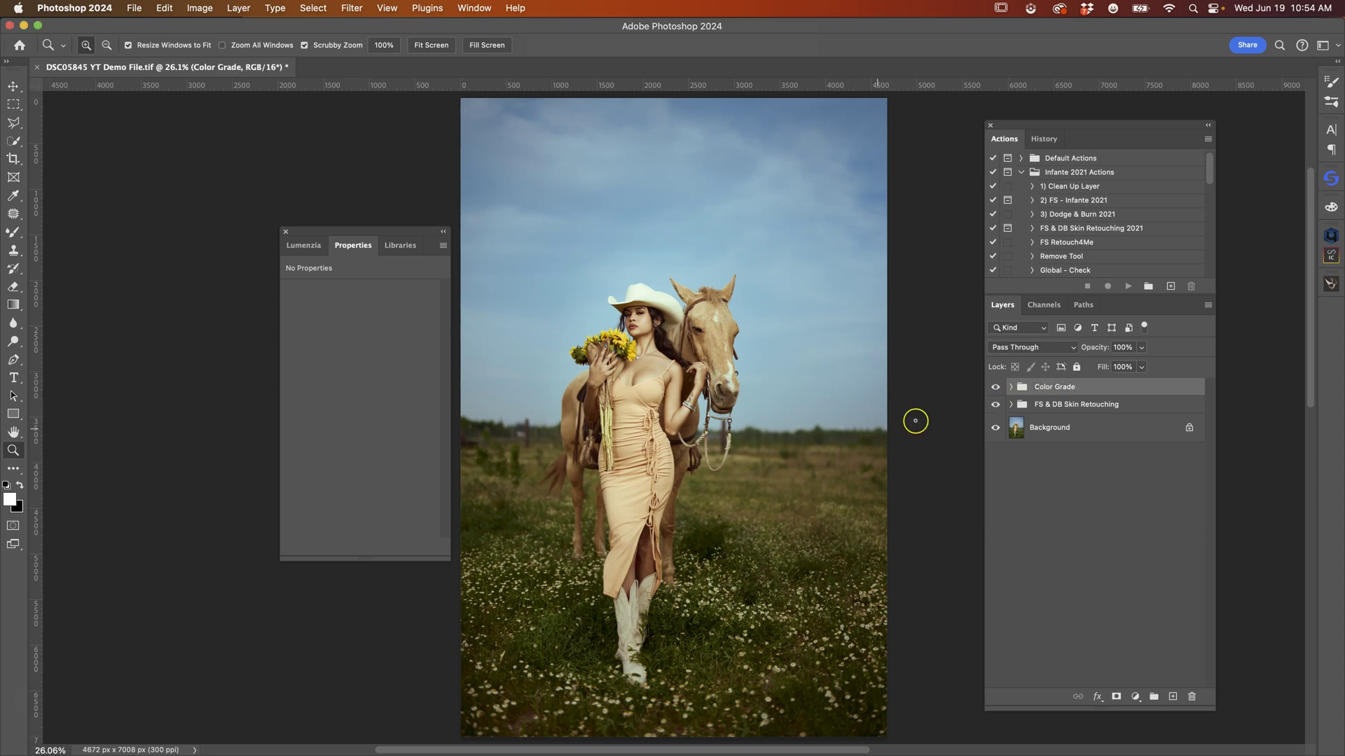
pyautogui.click(995, 386)
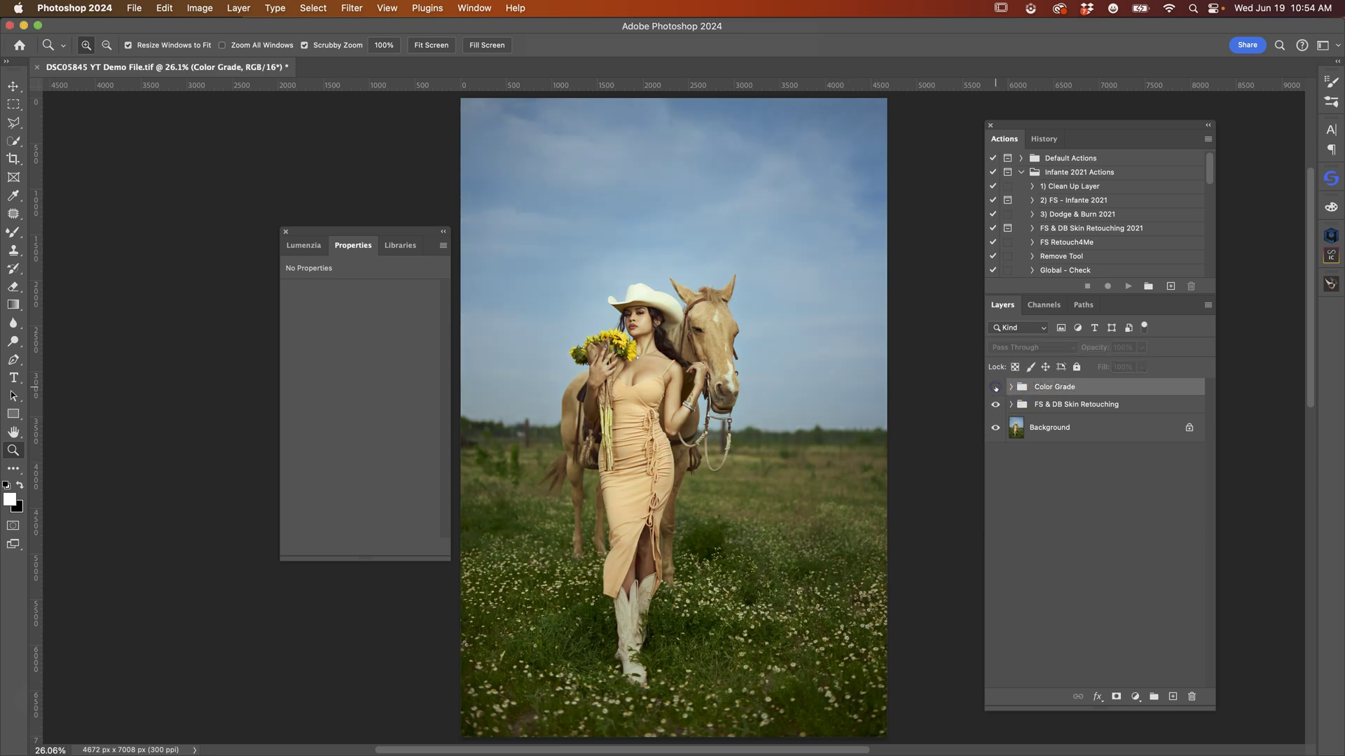
pyautogui.click(995, 387)
# Zoom to 50% and move the Properties and Layers panels off the photo
pyautogui.click(679, 468)
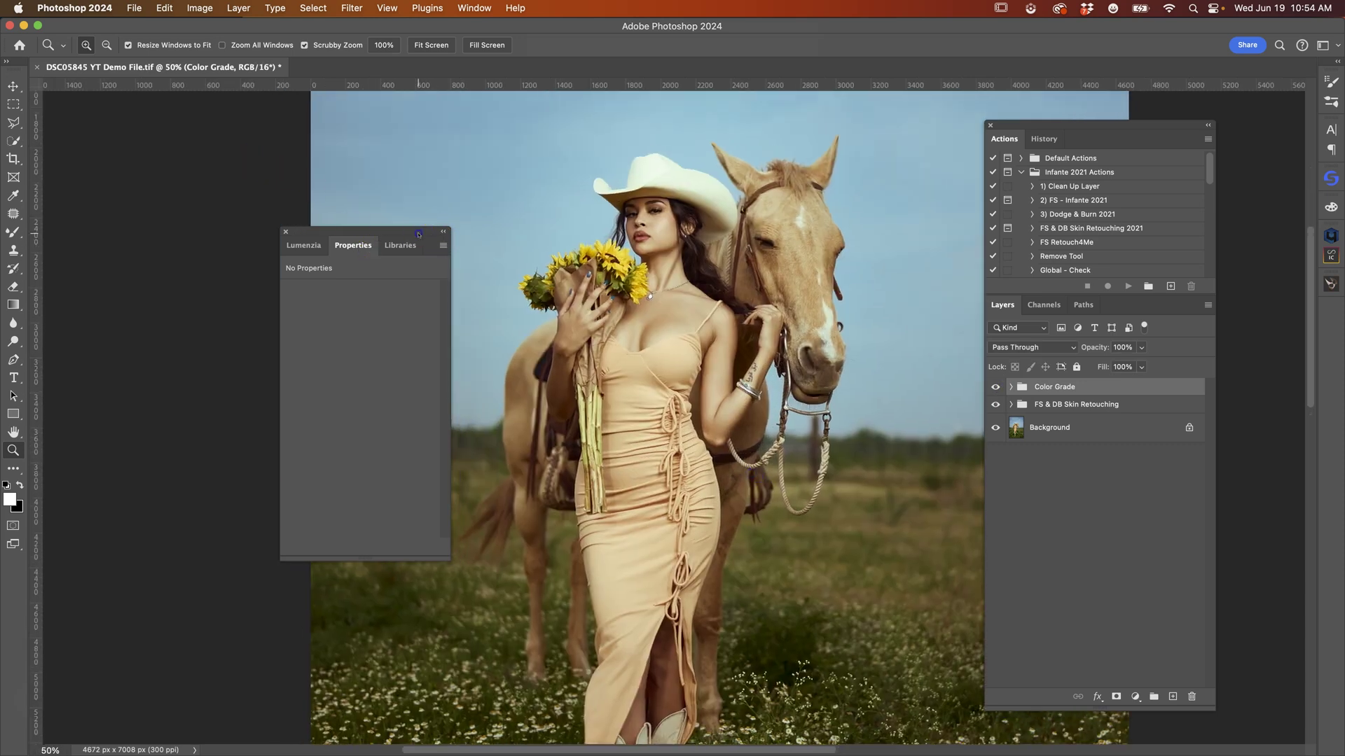
pyautogui.moveTo(418, 235); pyautogui.dragTo(243, 224)
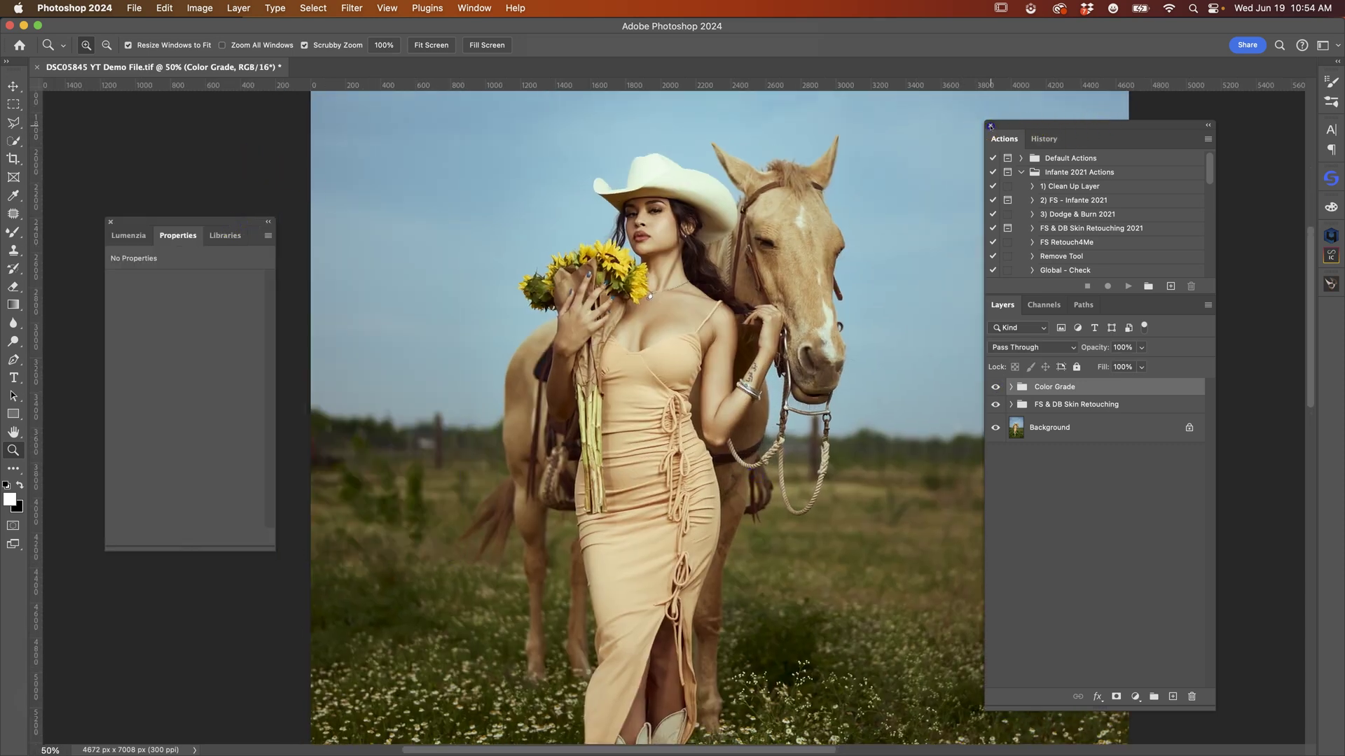
pyautogui.click(990, 126)
pyautogui.moveTo(1090, 393); pyautogui.dragTo(1085, 460)
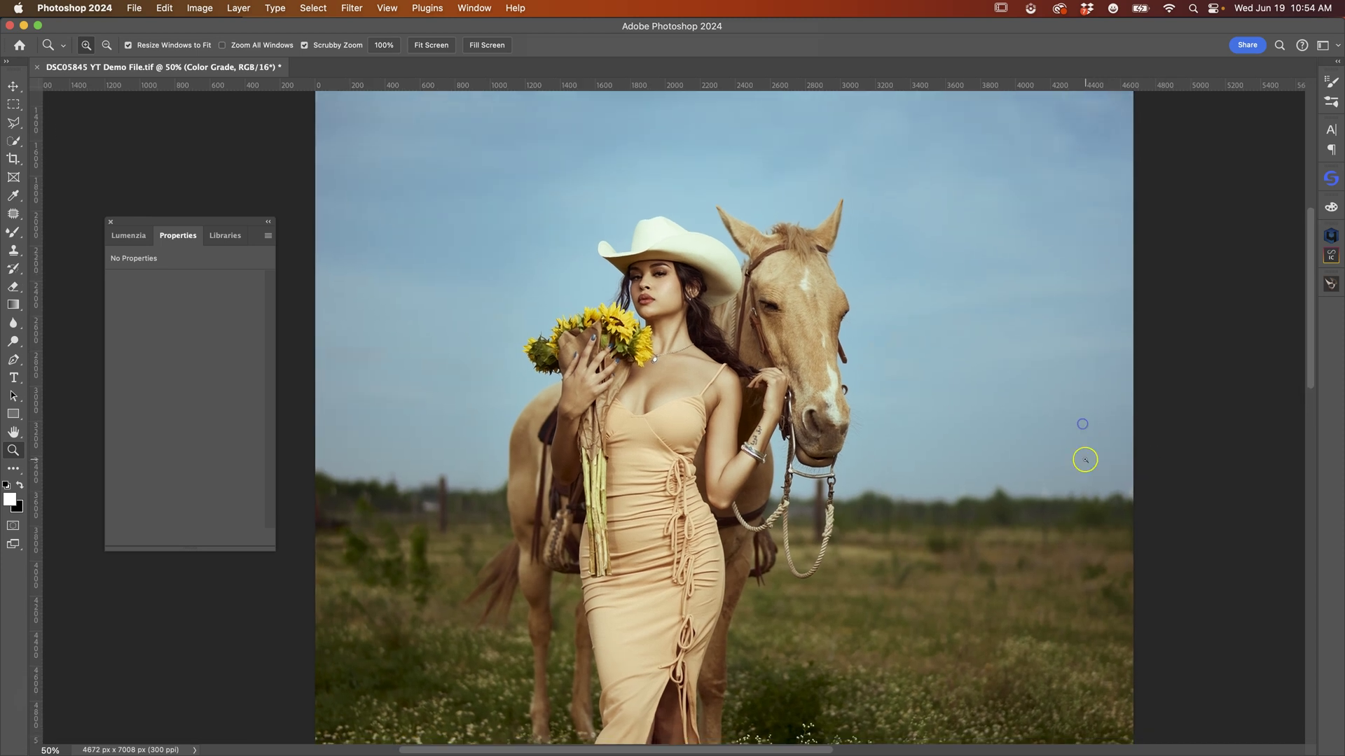
pyautogui.click(460, 8)
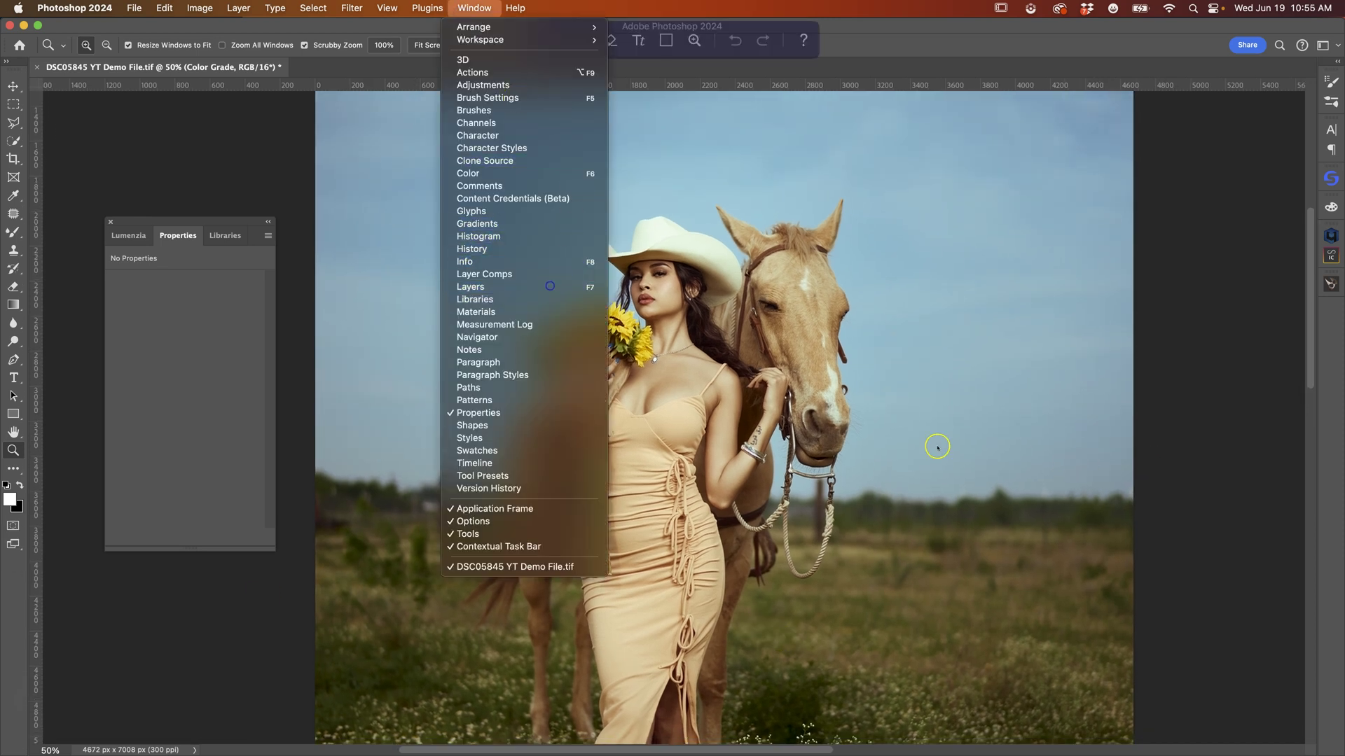
pyautogui.press('F7')
pyautogui.moveTo(1089, 124); pyautogui.dragTo(1240, 145)
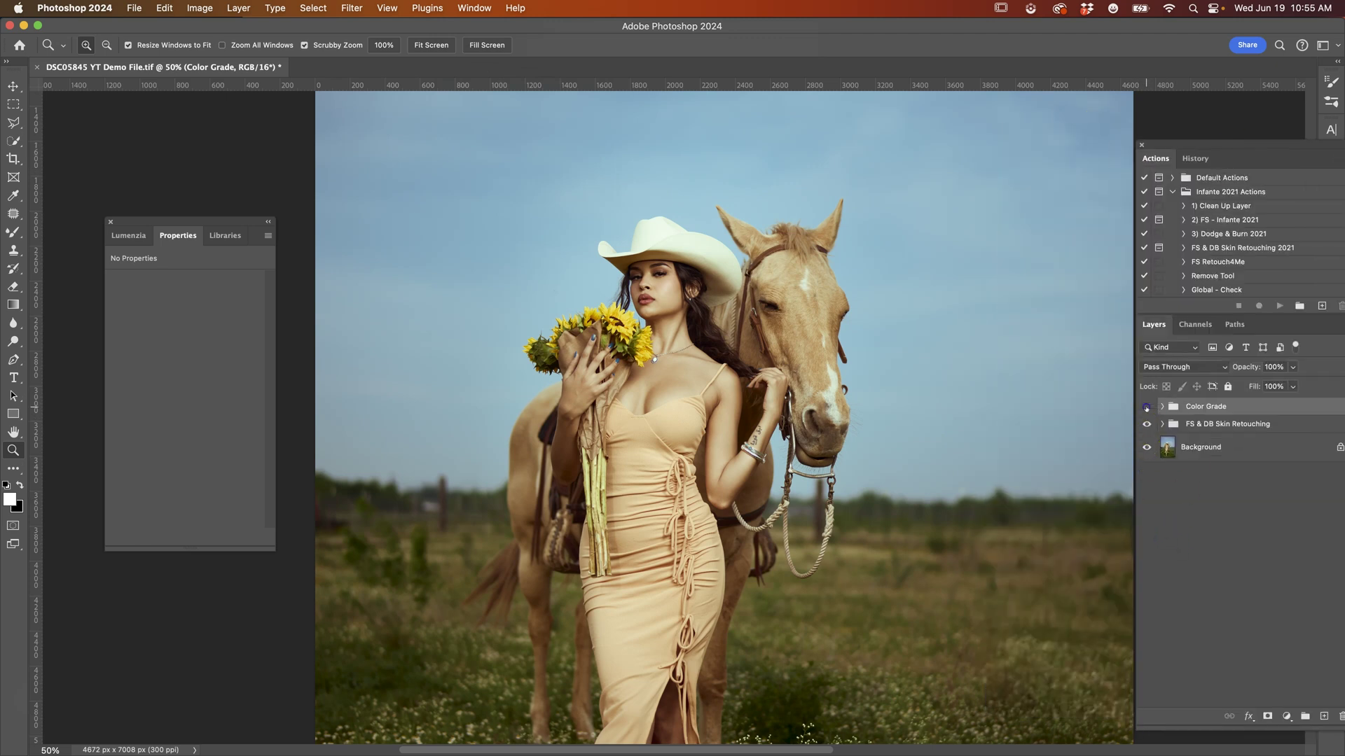
# Compare the photo with Color Grade hidden and shown, zooming out to 33.3%
pyautogui.click(1147, 406)
pyautogui.click(1146, 406)
pyautogui.press('super+minus')
pyautogui.press('super+minus')
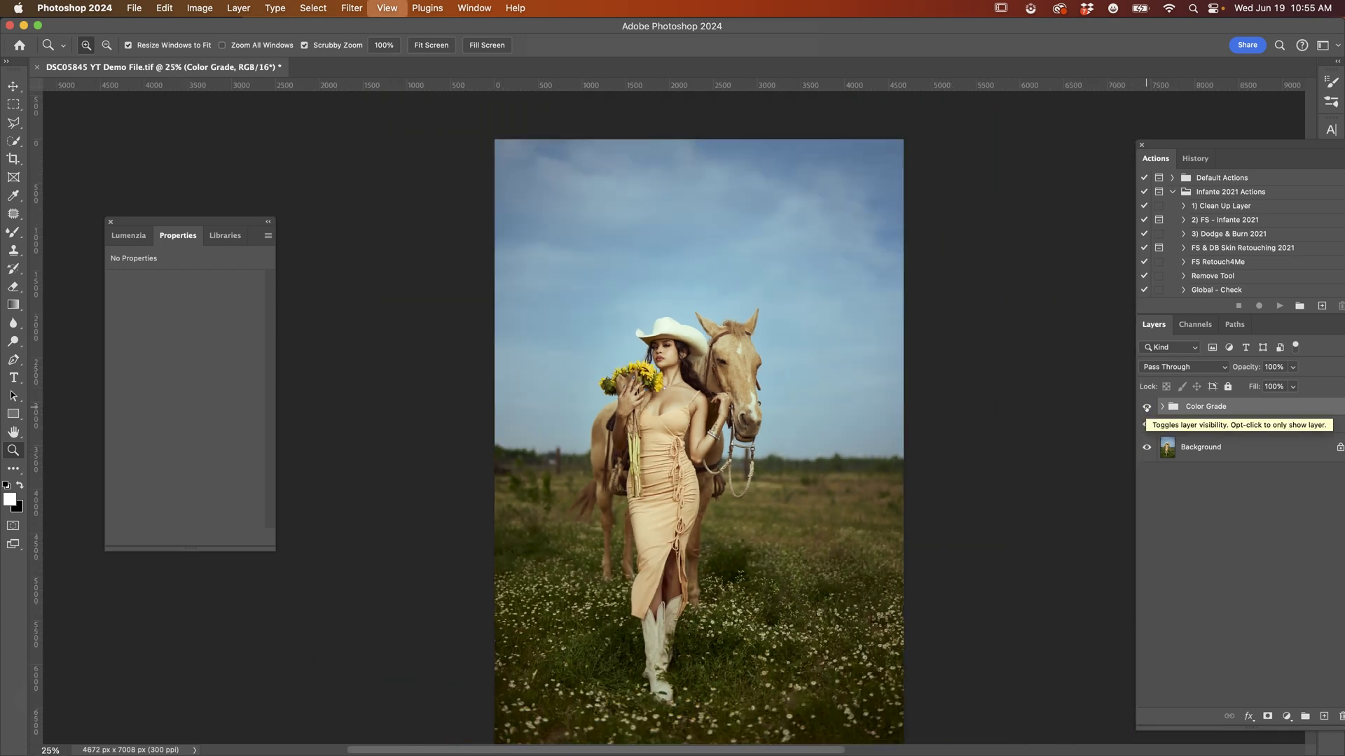
pyautogui.press('super+minus')
pyautogui.press('super+plus')
pyautogui.press('super+plus')
pyautogui.click(1146, 406)
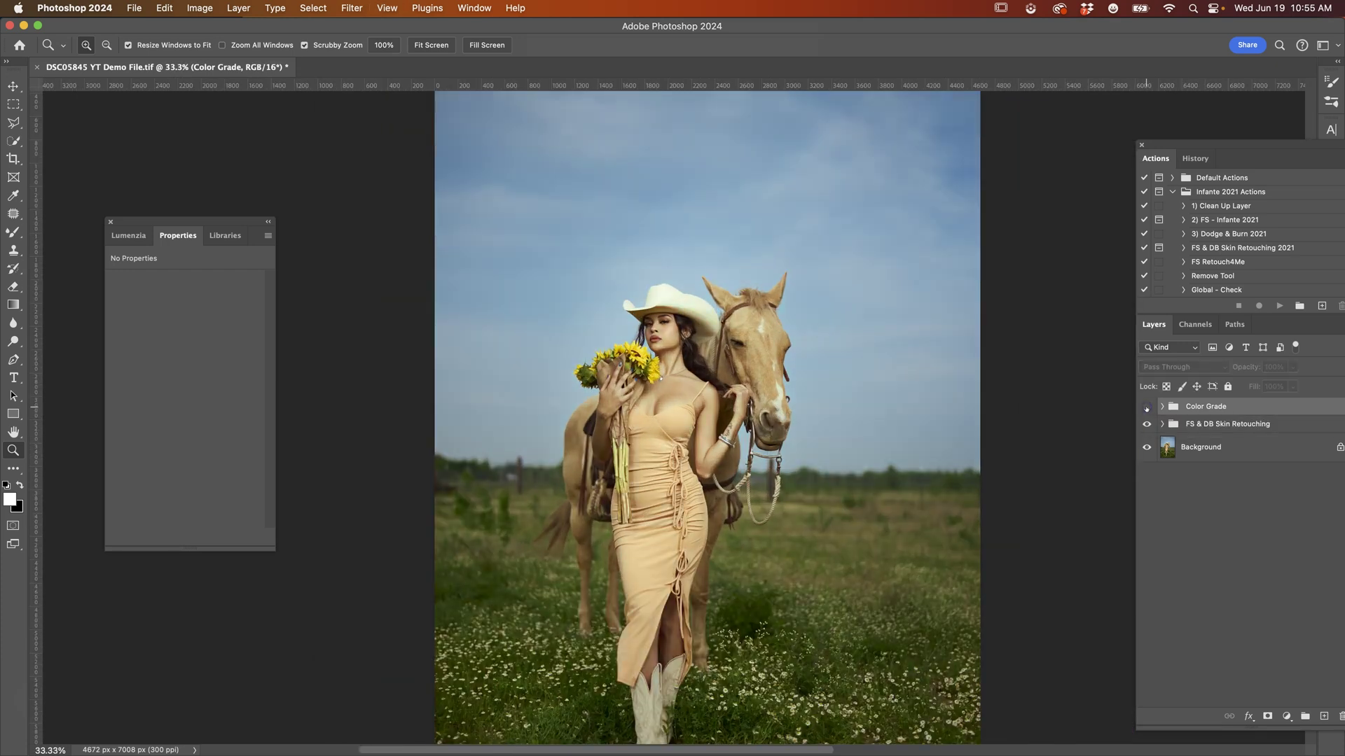
pyautogui.click(1146, 406)
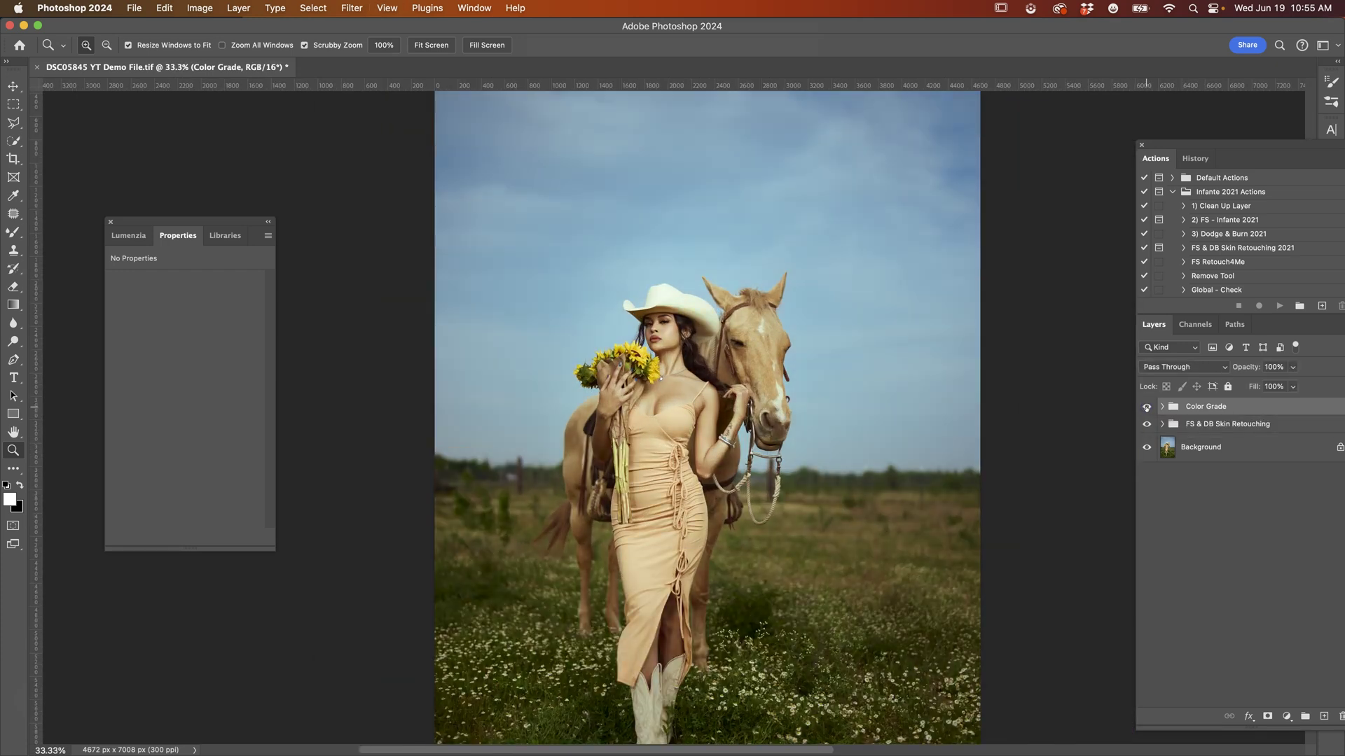